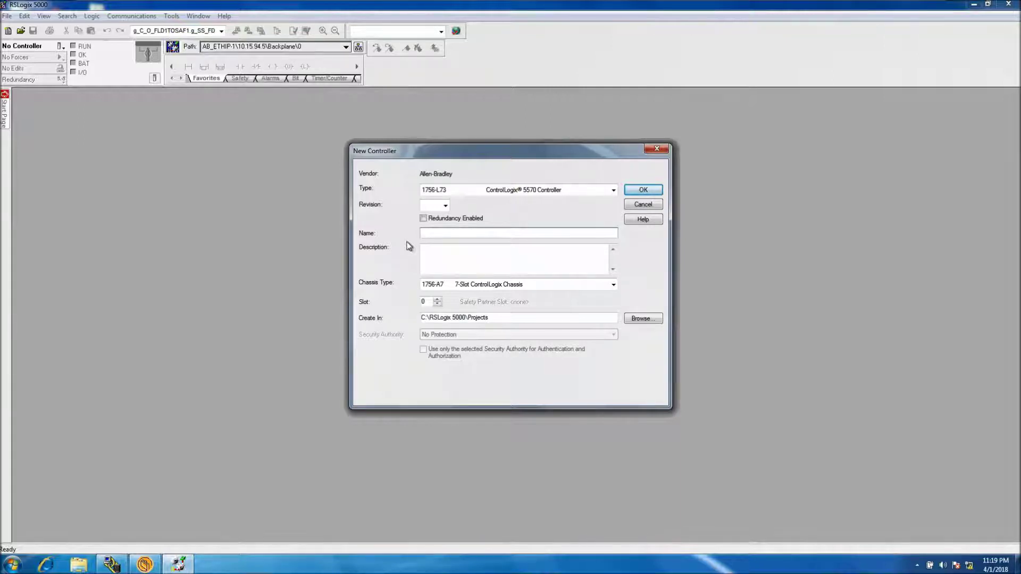
# Step: Create the FiveMinutesMotion project for the 1756-L73 at controller revision 20
pyautogui.click(445, 205)
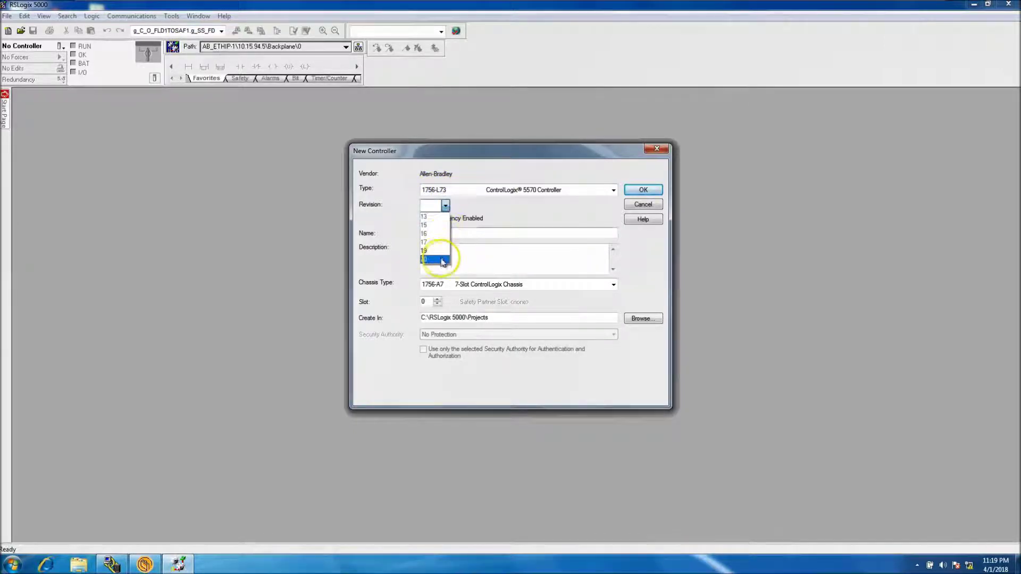
pyautogui.click(443, 259)
pyautogui.click(445, 232)
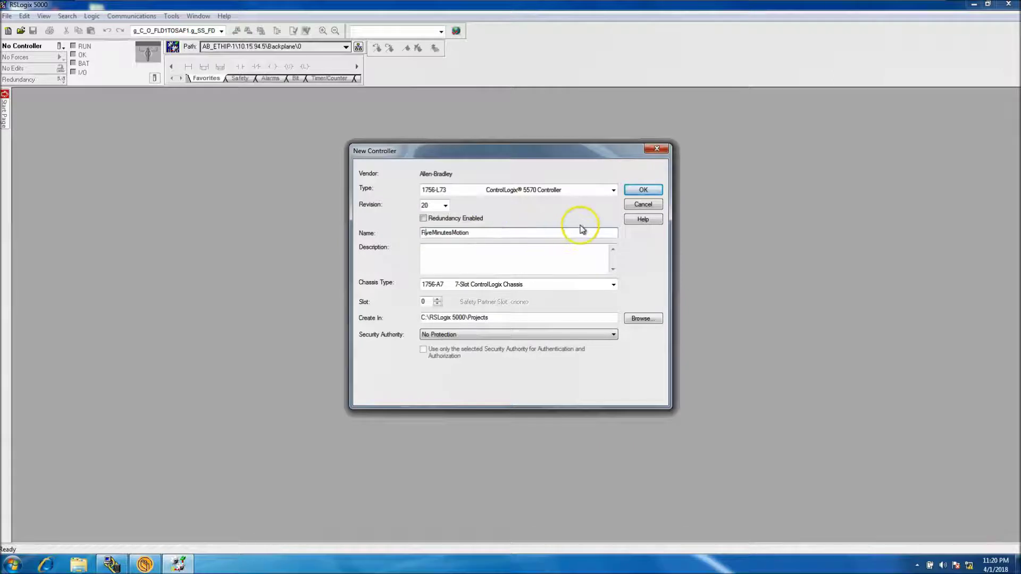
pyautogui.click(643, 190)
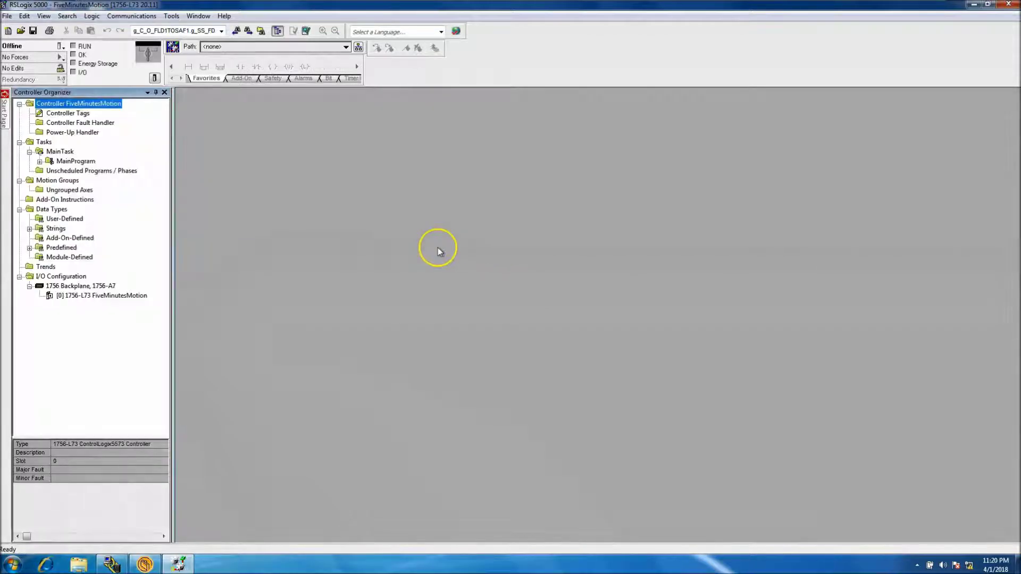
# Step: Add a new backplane module, filtering the catalog to Motion and choosing the 1756-M16SE
pyautogui.rightClick(106, 296)
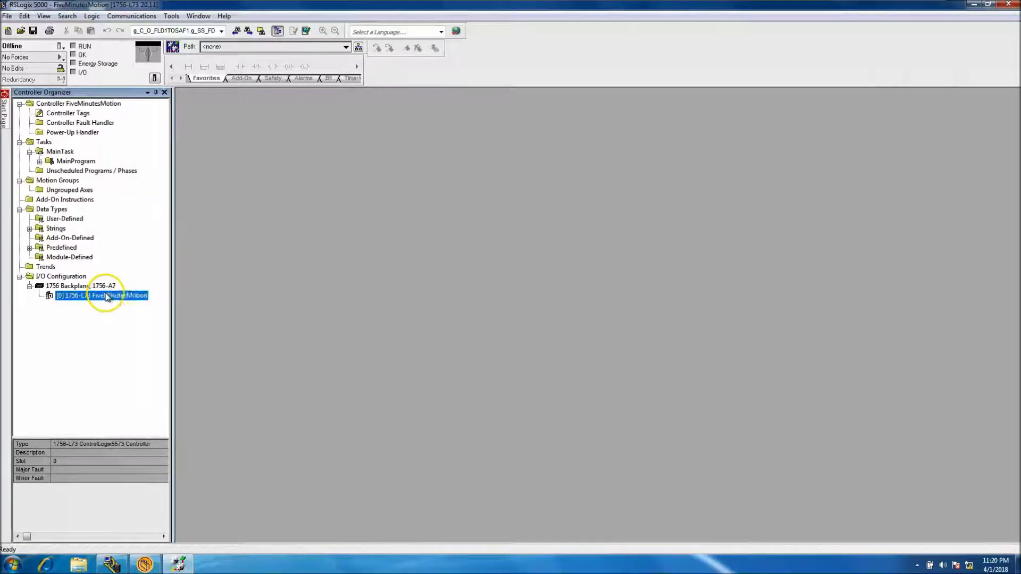
pyautogui.click(63, 286)
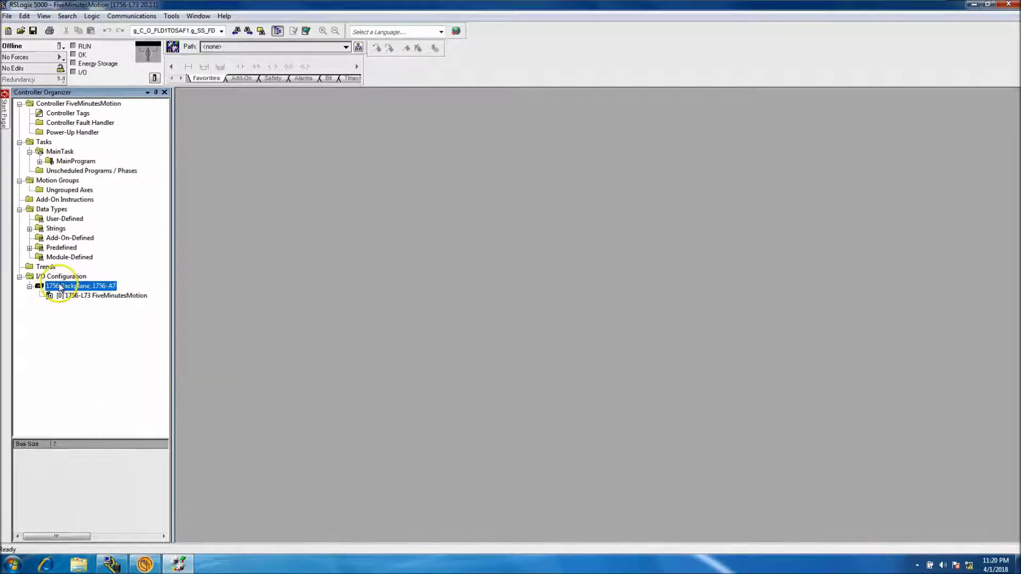
pyautogui.rightClick(62, 286)
pyautogui.click(102, 289)
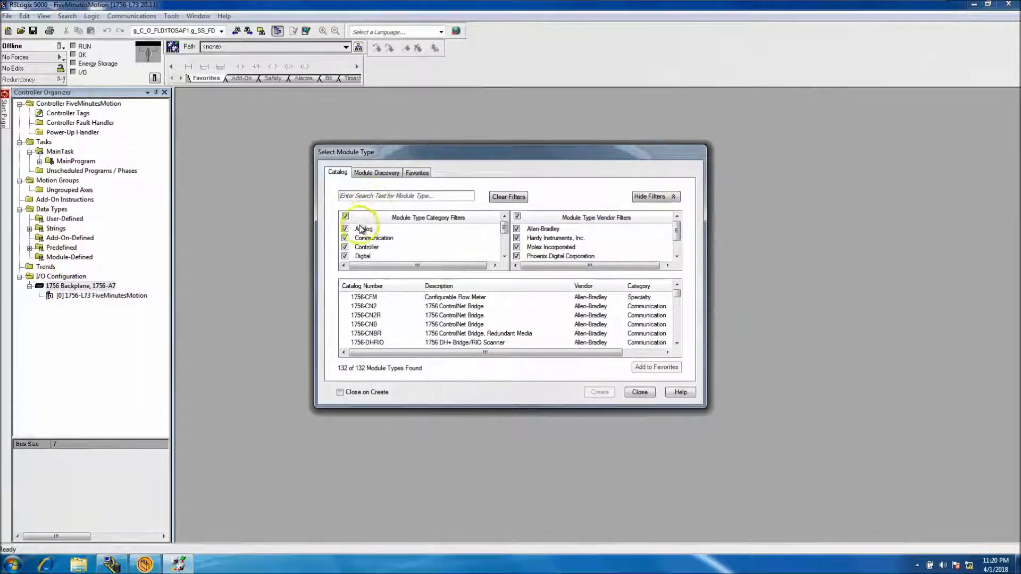
pyautogui.click(345, 215)
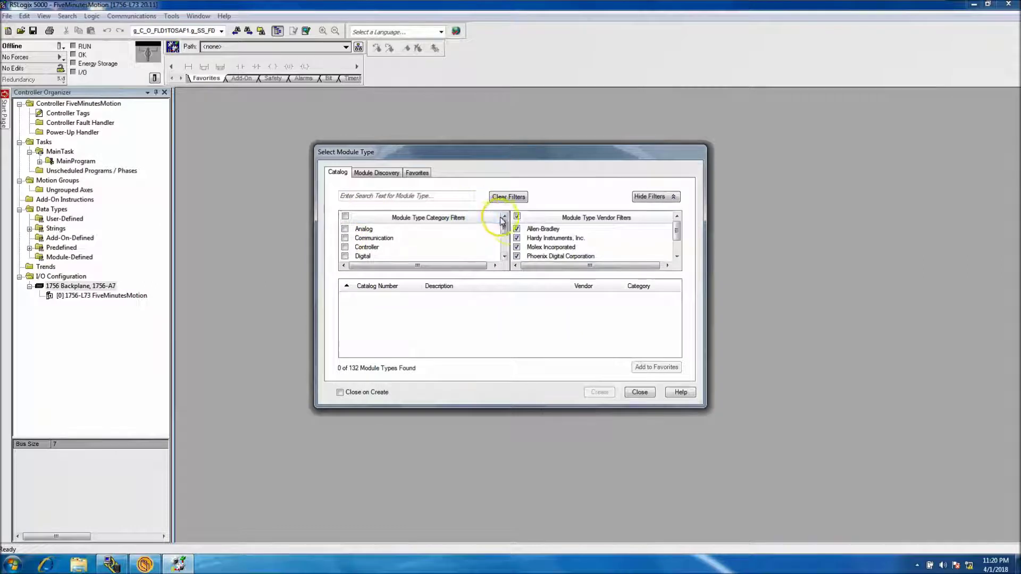
pyautogui.moveTo(504, 229); pyautogui.dragTo(504, 238)
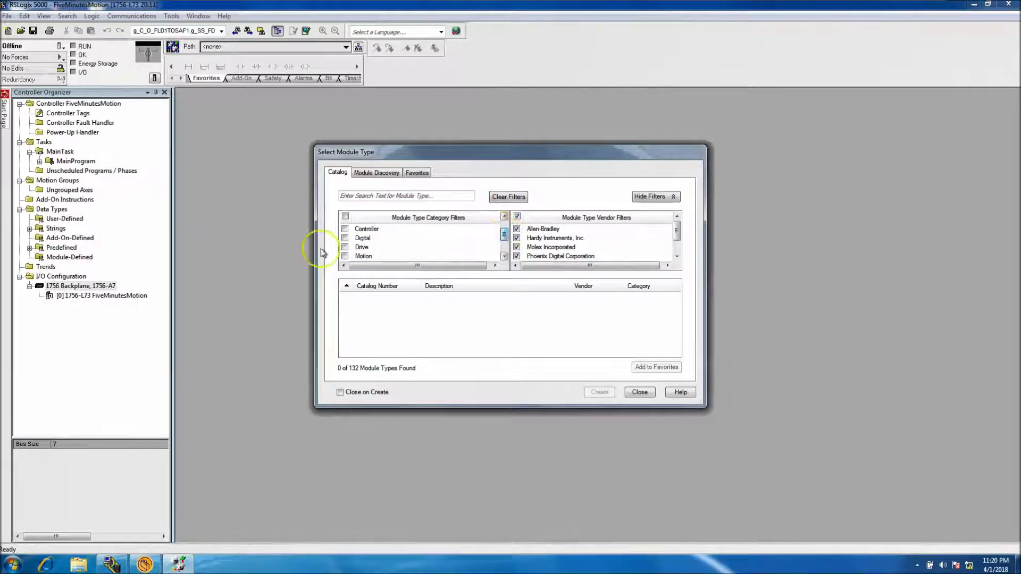
pyautogui.click(345, 256)
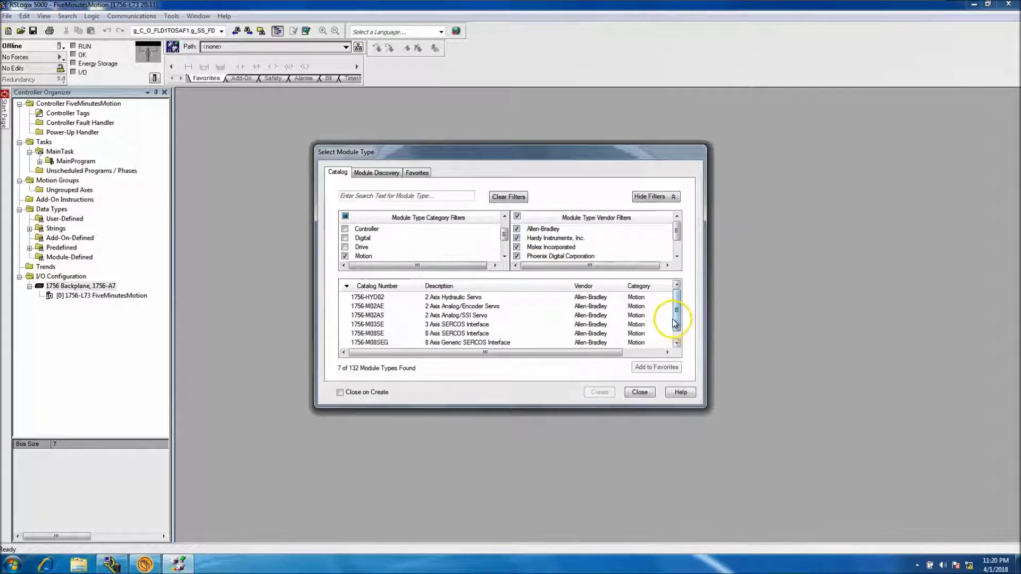
pyautogui.moveTo(676, 324); pyautogui.dragTo(675, 333)
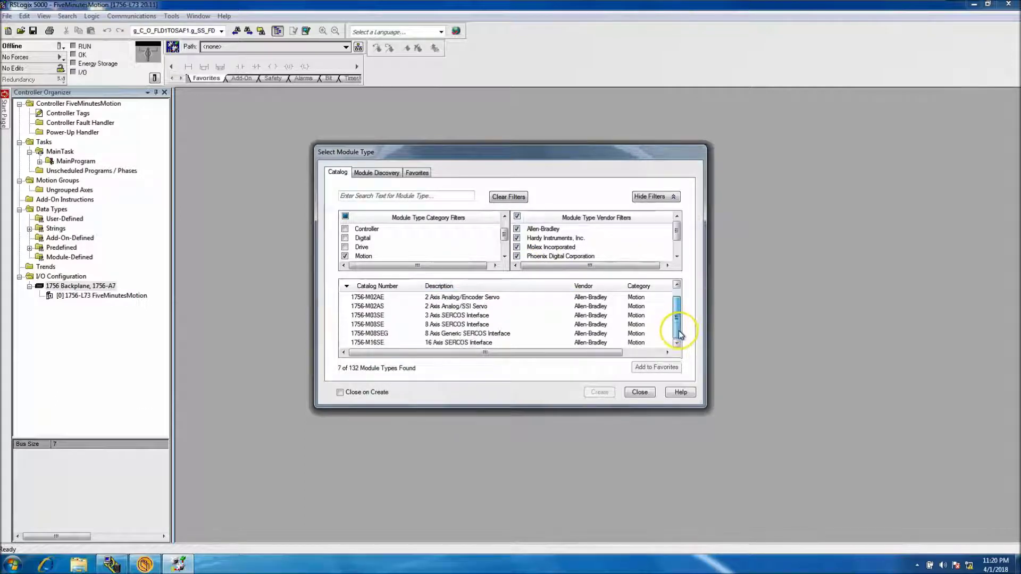
pyautogui.click(450, 343)
pyautogui.click(604, 396)
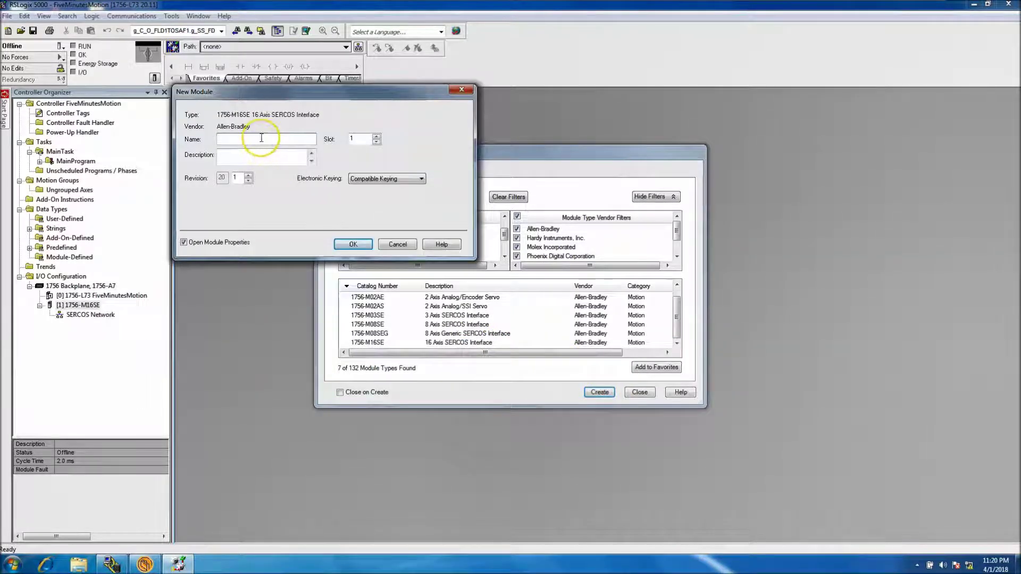
# Step: Name the SERCOS module Sercos in slot 2 and confirm its properties
pyautogui.write('Se')
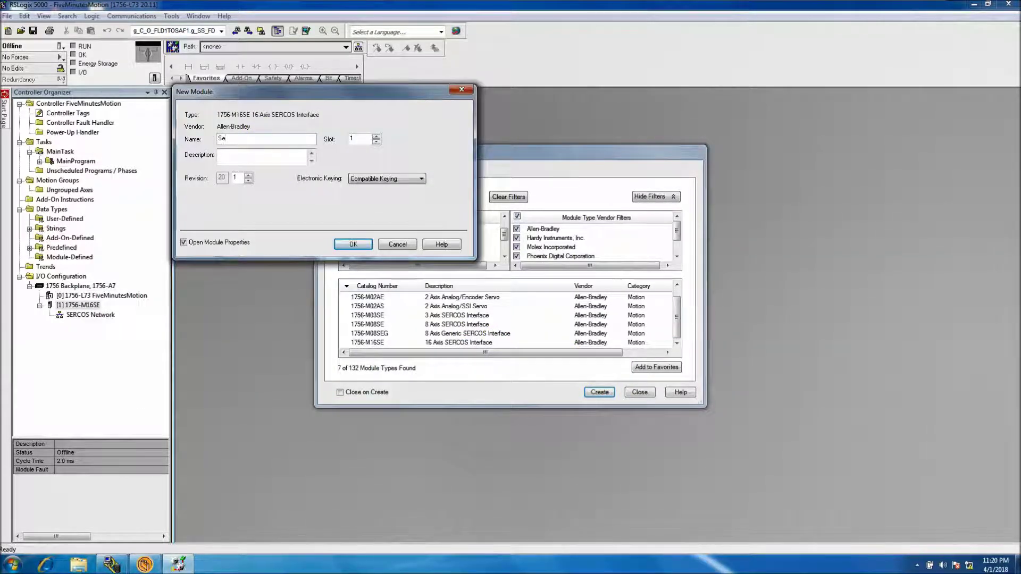
pyautogui.write('rcos')
pyautogui.click(376, 137)
pyautogui.click(355, 244)
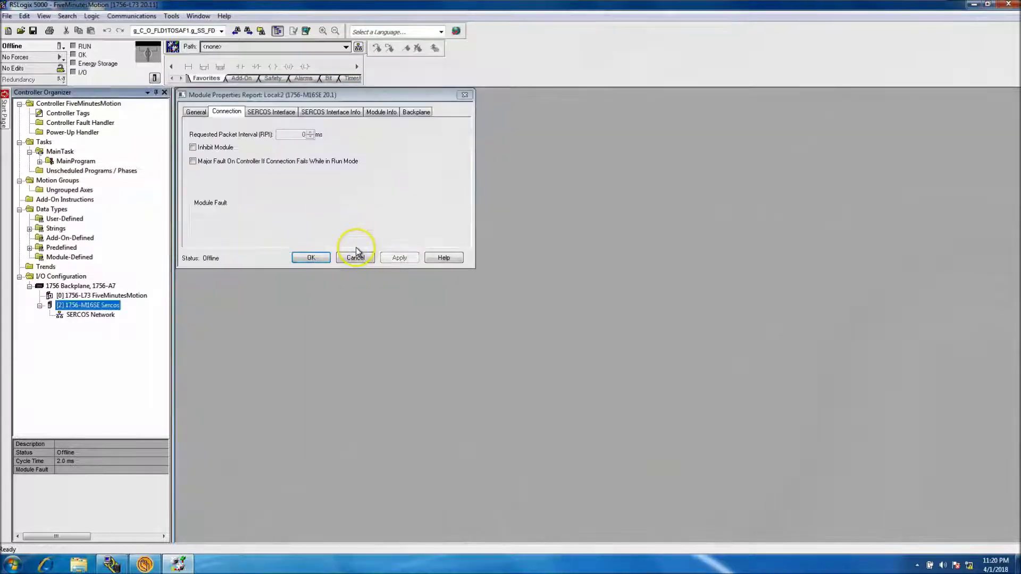
pyautogui.click(312, 258)
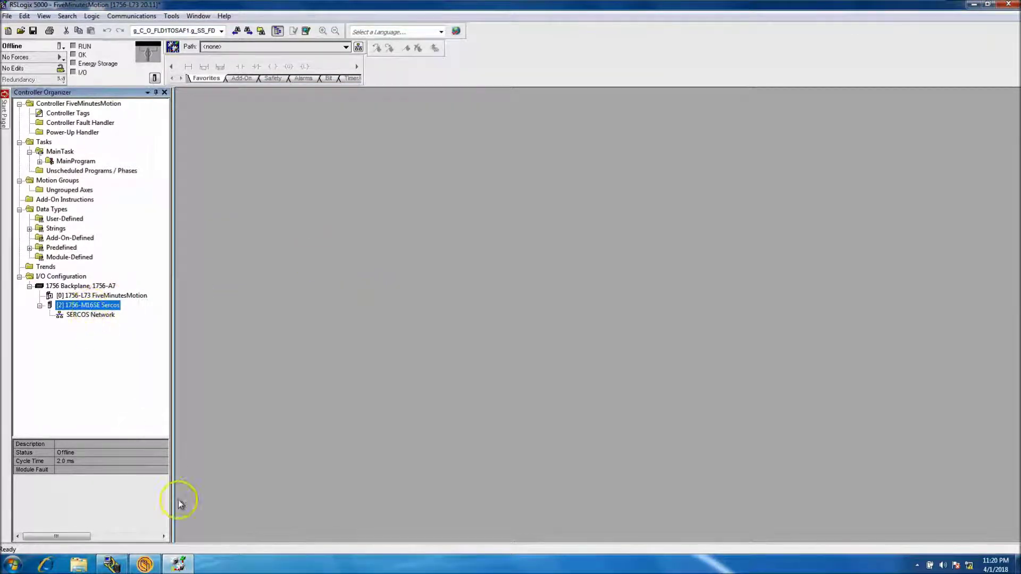
# Step: In RSLinx RSWho, expand the 1756-M16SE SERCOS network to find the 2094 drive at node 10
pyautogui.click(114, 565)
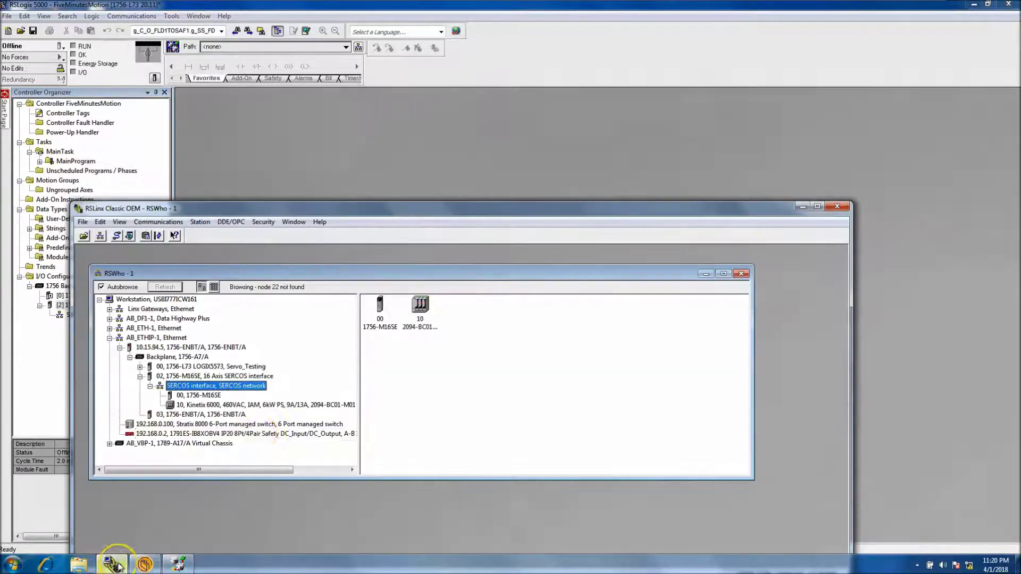
pyautogui.click(337, 360)
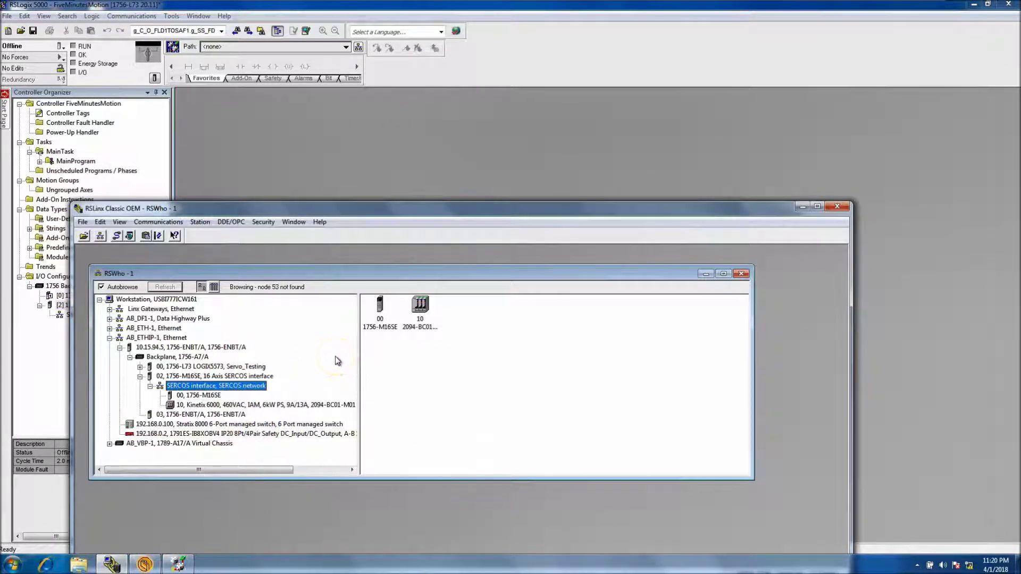
pyautogui.click(313, 354)
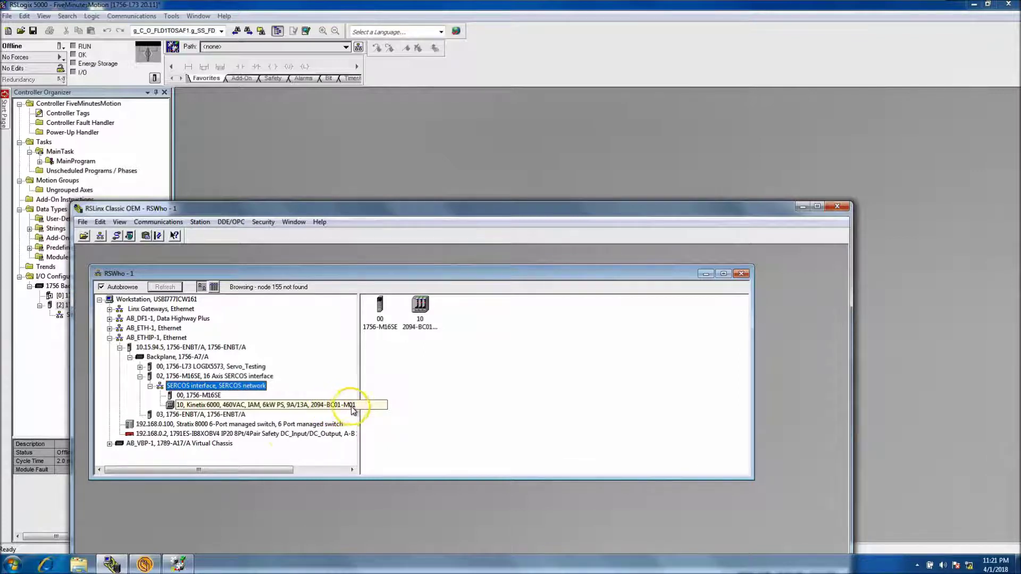
# Step: Add a new module on the SERCOS Network and choose the 2094-BC01-M01 Kinetix 6000 drive
pyautogui.click(32, 359)
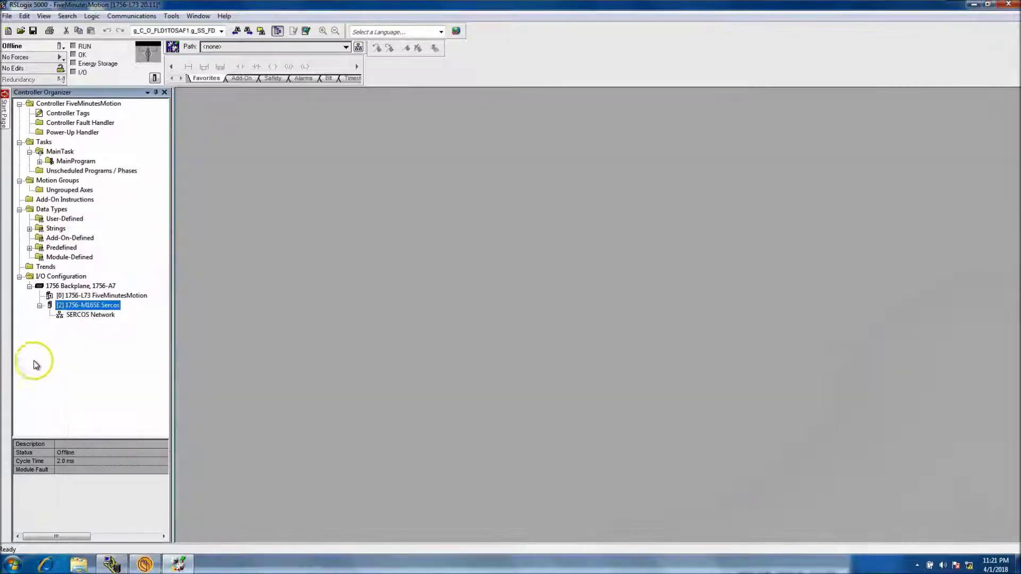
pyautogui.rightClick(82, 316)
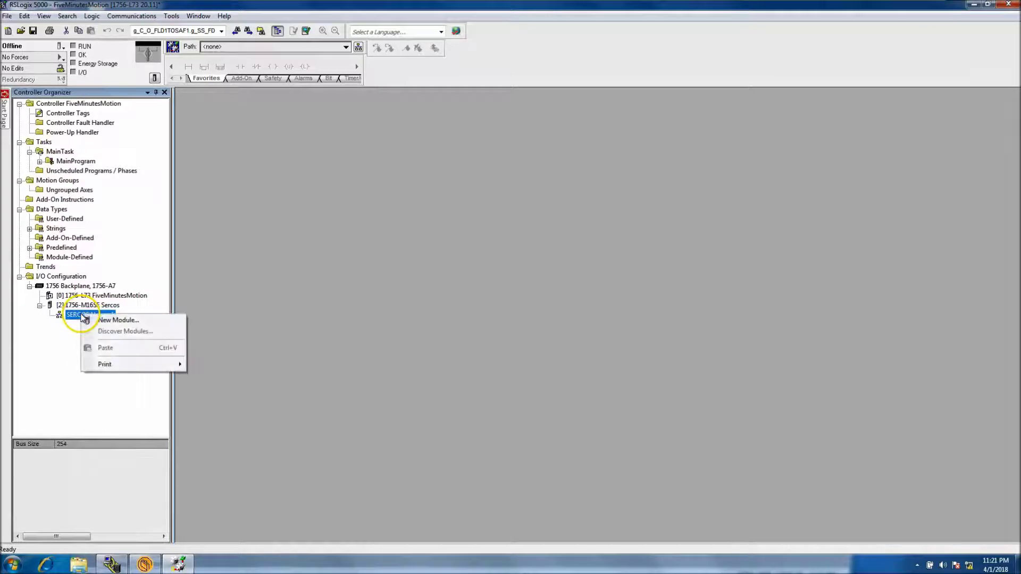
pyautogui.click(95, 322)
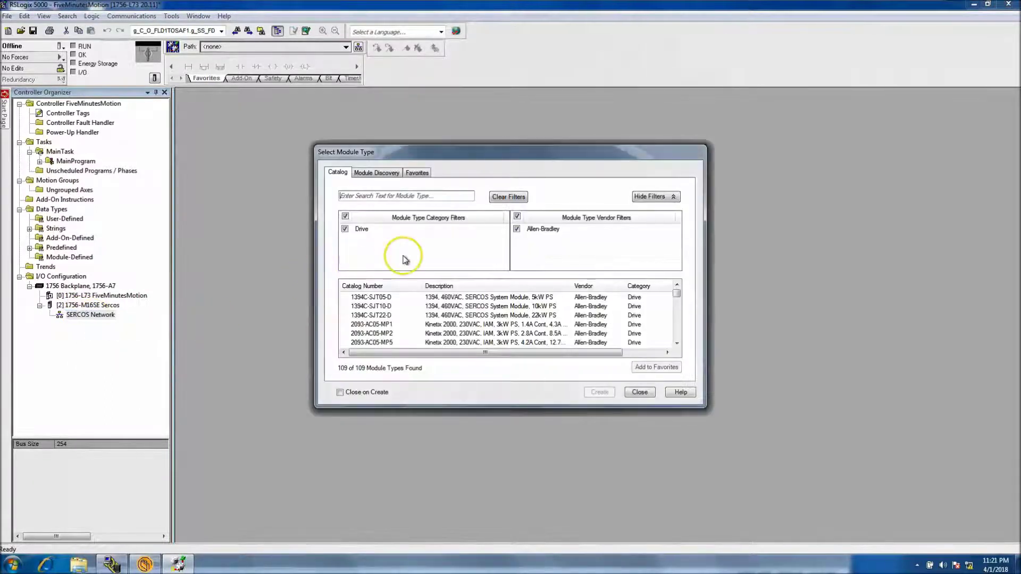
pyautogui.moveTo(674, 296); pyautogui.dragTo(676, 300)
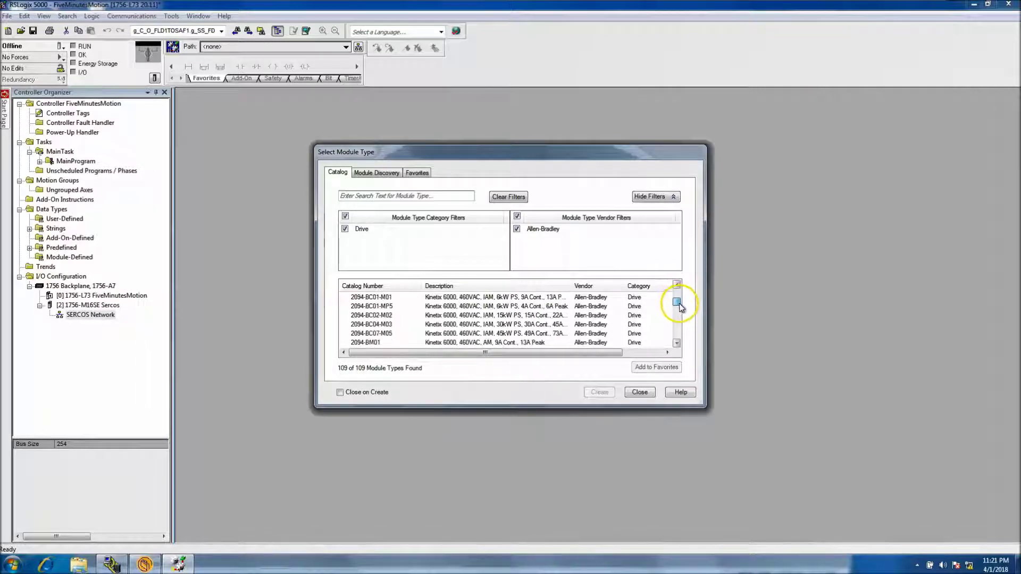
pyautogui.click(582, 298)
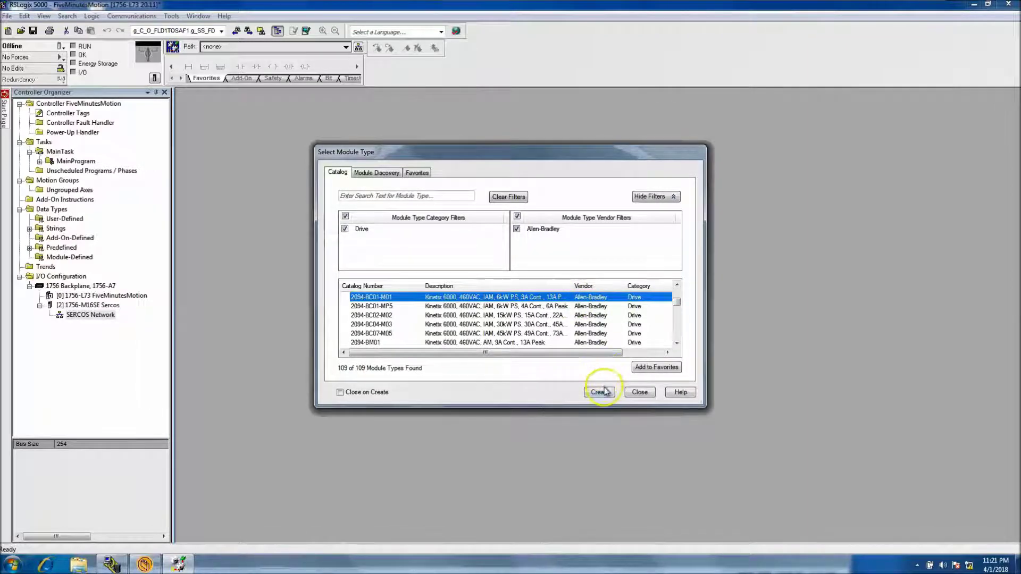
pyautogui.click(600, 392)
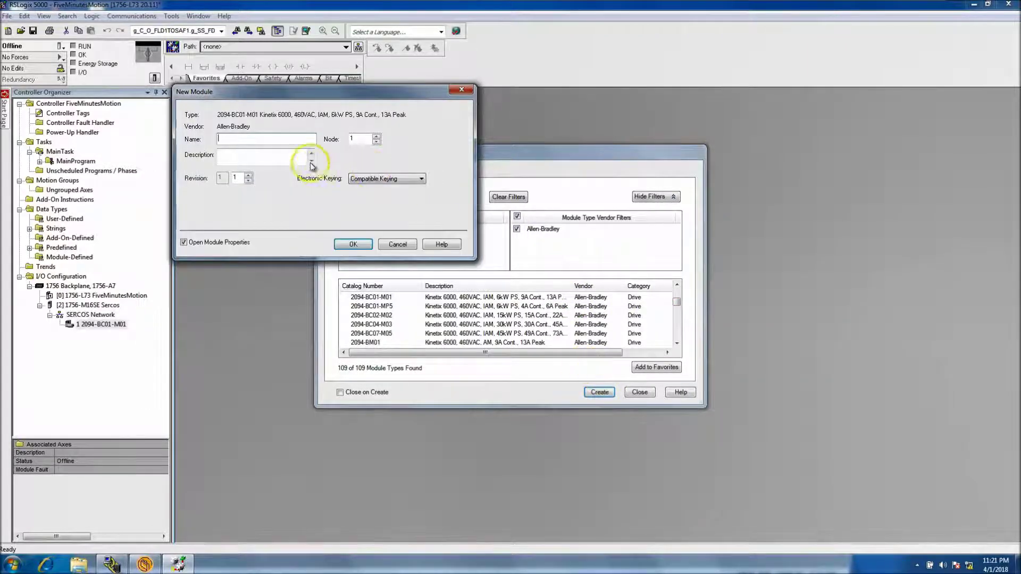
# Step: Name the drive MotionController, set node 10, and confirm its properties
pyautogui.click(291, 136)
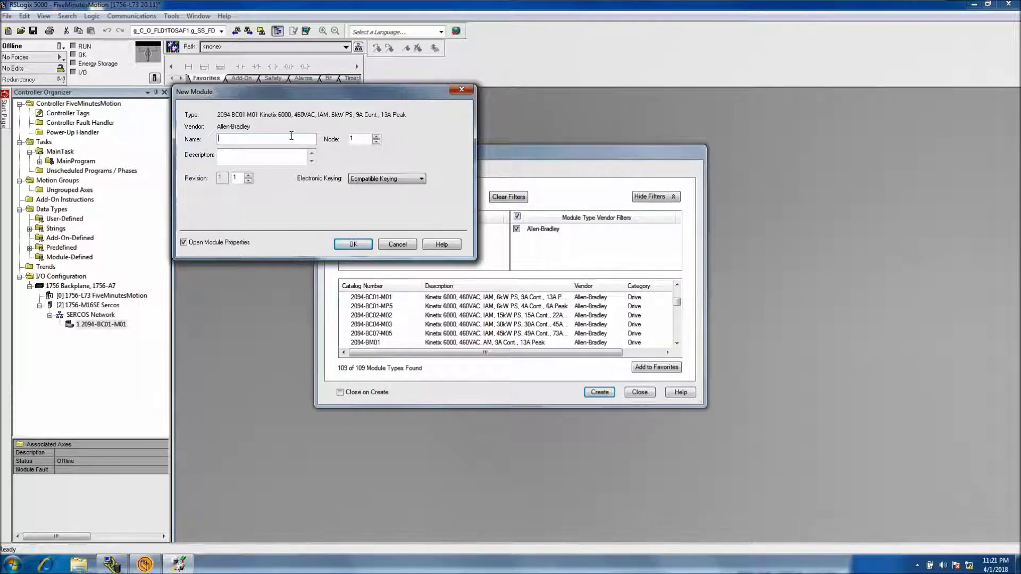
pyautogui.write('o')
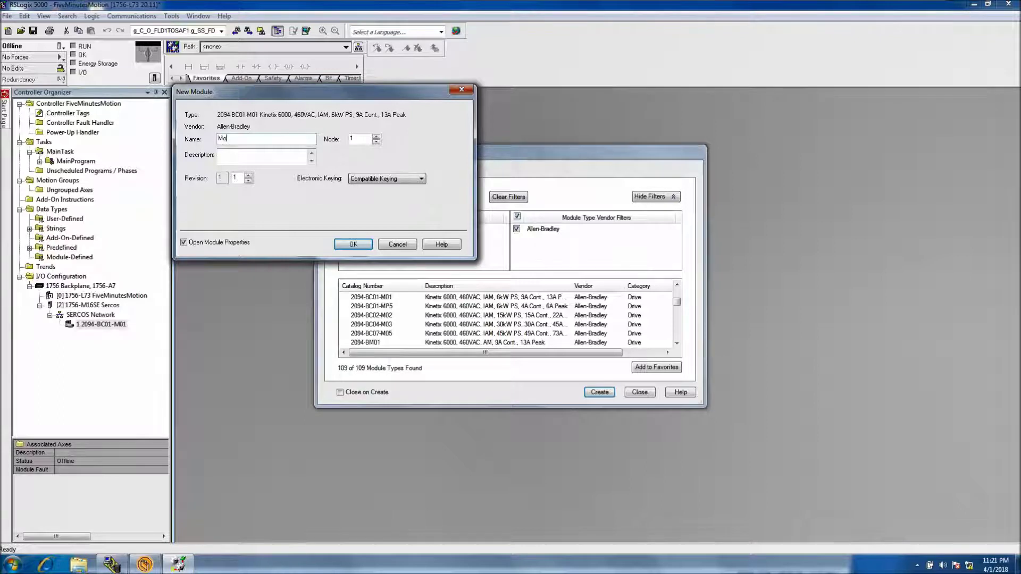
pyautogui.write('tionController')
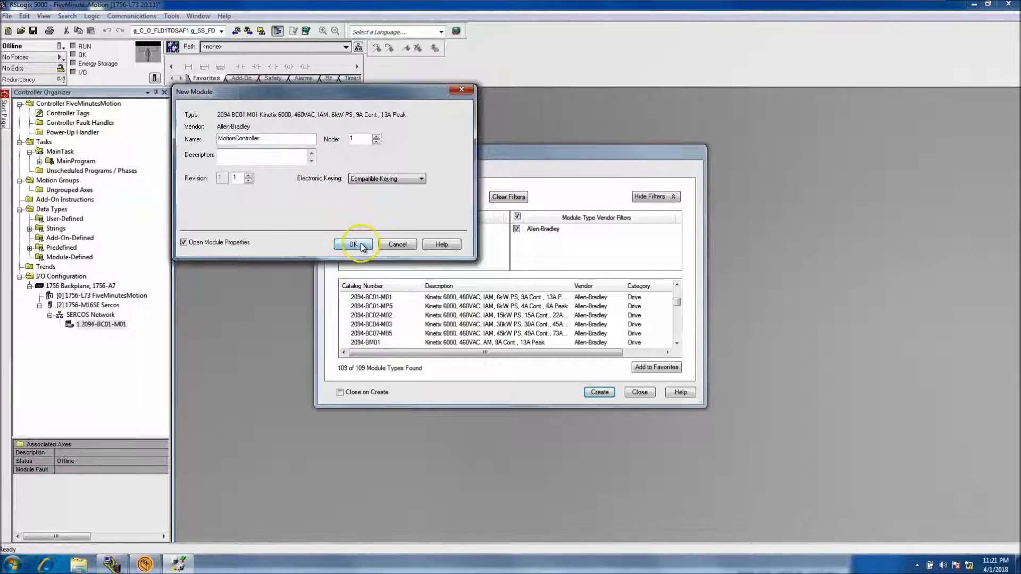
pyautogui.click(376, 136)
pyautogui.click(376, 136)
pyautogui.click(376, 136)
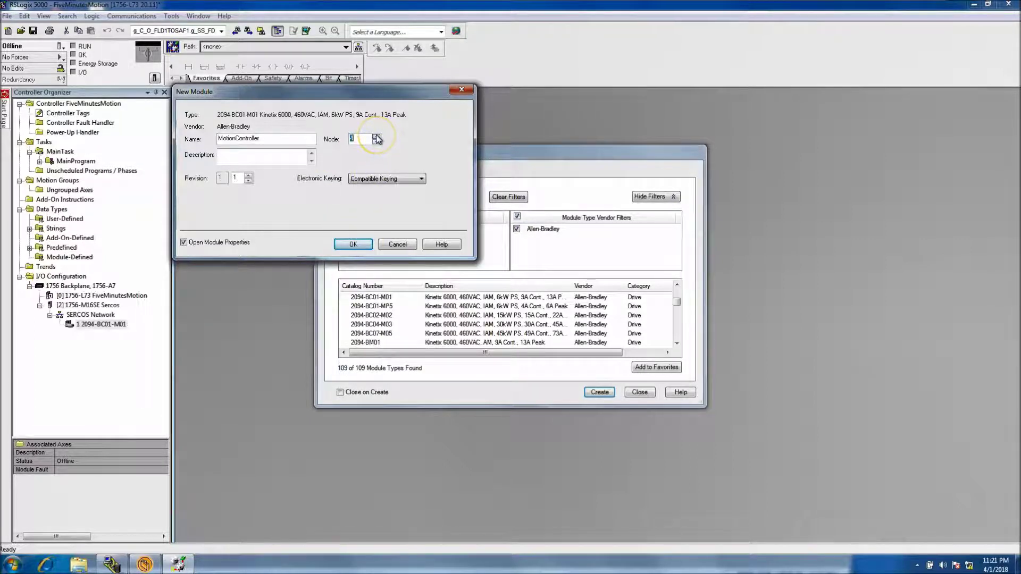
pyautogui.click(376, 136)
pyautogui.click(375, 137)
pyautogui.click(376, 137)
pyautogui.click(376, 136)
pyautogui.click(364, 246)
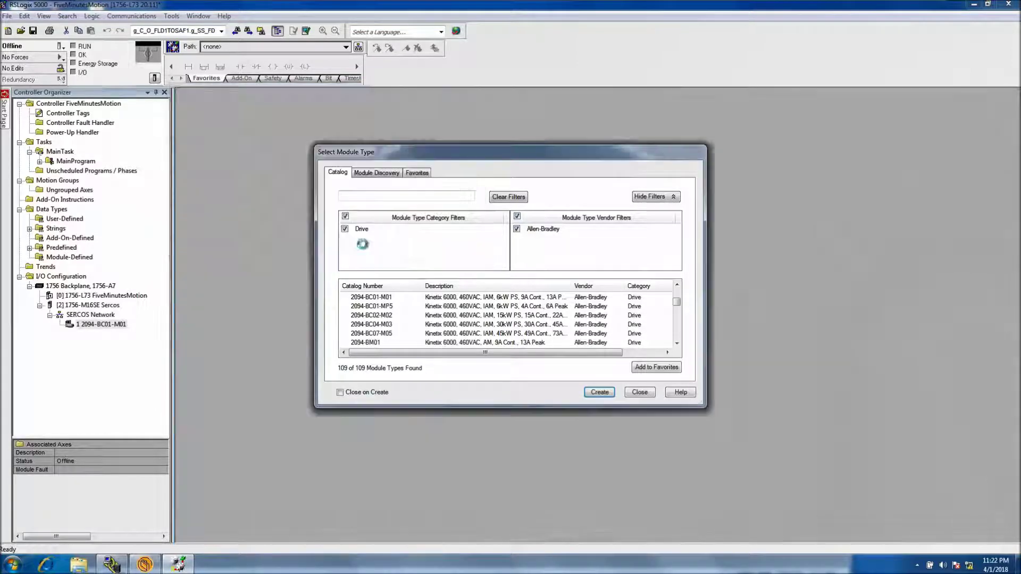
pyautogui.click(312, 257)
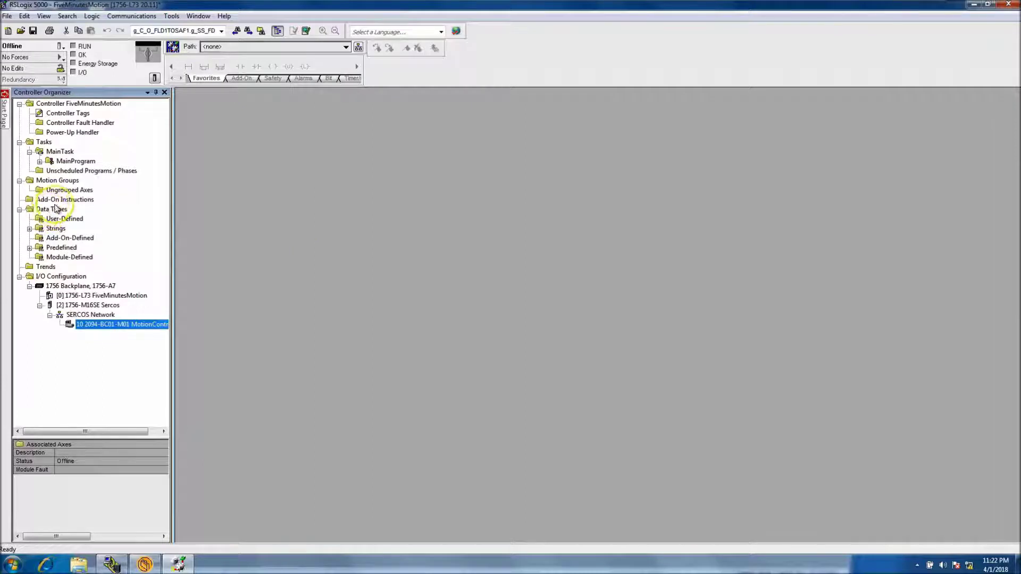
# Step: Create a new motion group named Motion_Group under Motion Groups
pyautogui.click(58, 181)
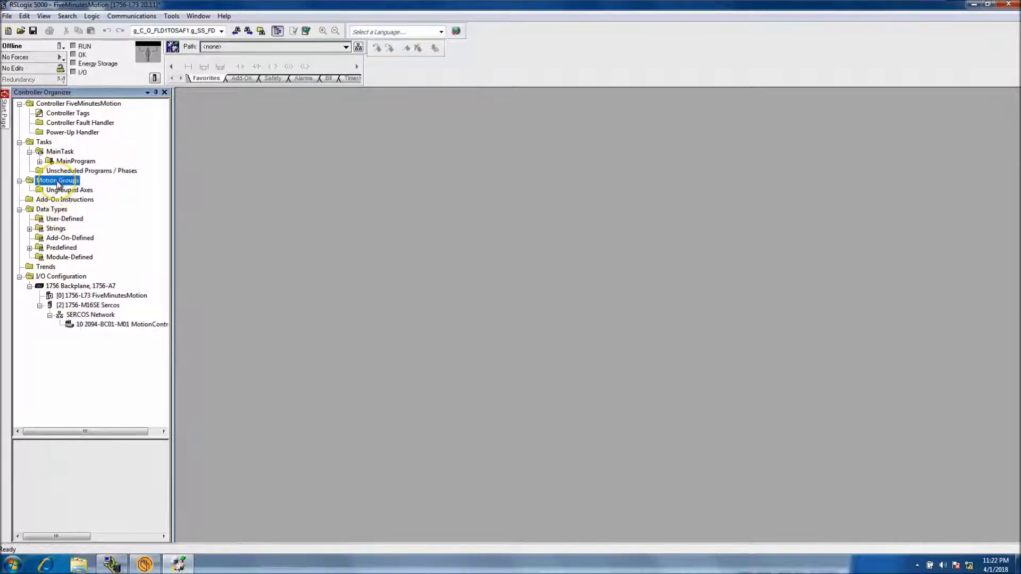
pyautogui.rightClick(57, 183)
pyautogui.click(86, 187)
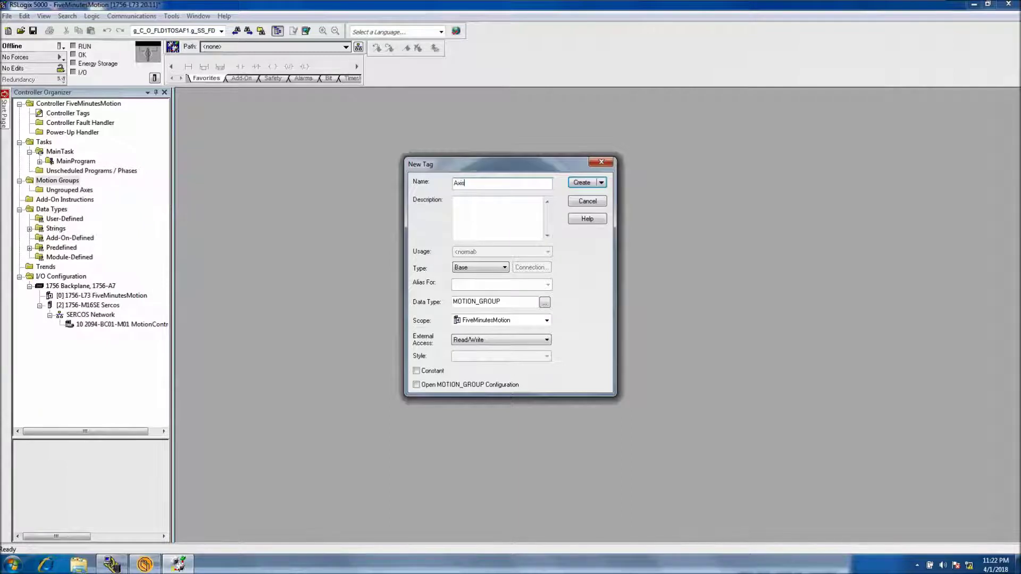
pyautogui.write('AxisG')
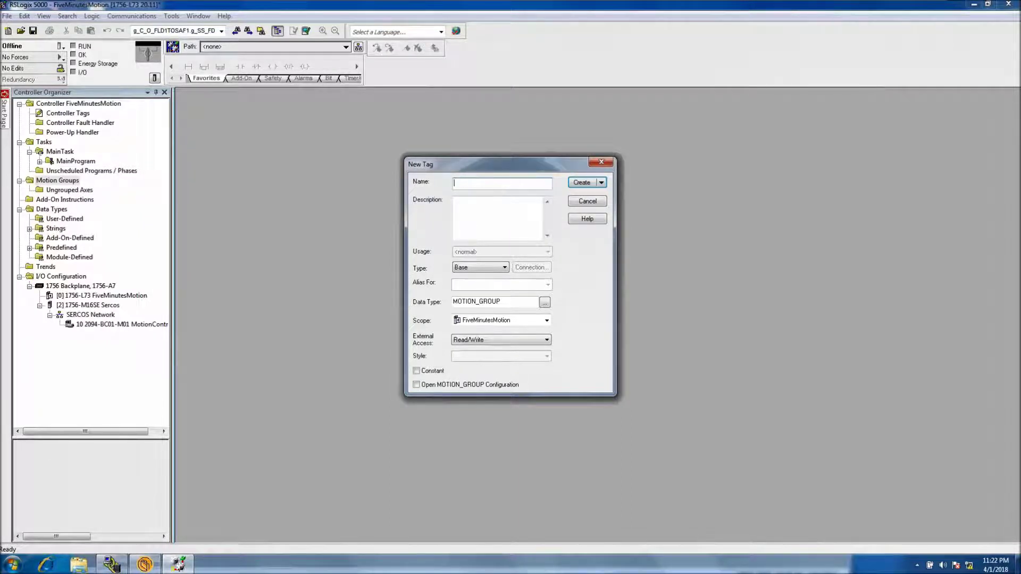
pyautogui.write('otion_Group')
pyautogui.click(581, 183)
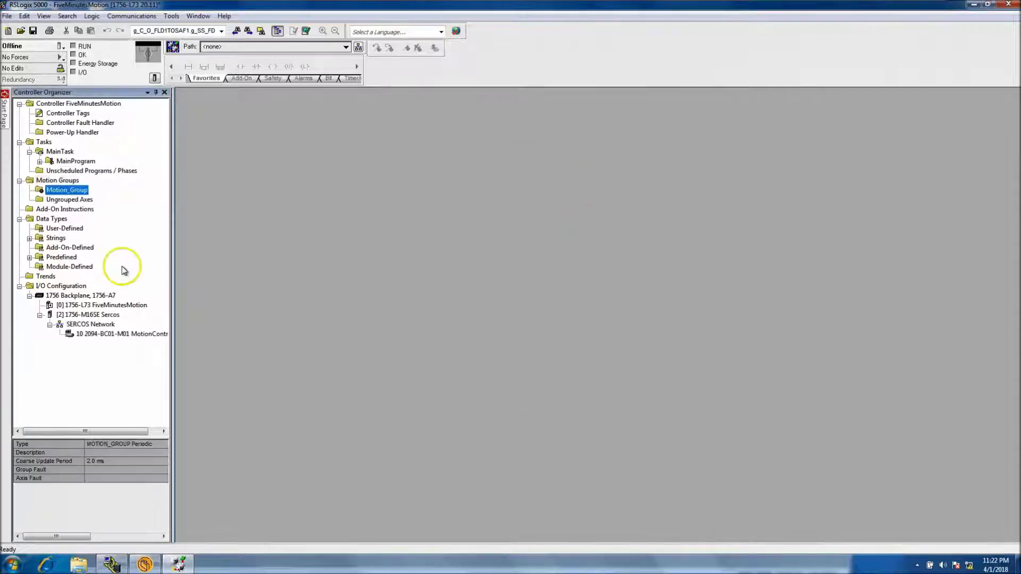
# Step: Add an AXIS_SERVO_DRIVE axis named Axis1 to Motion_Group
pyautogui.rightClick(58, 191)
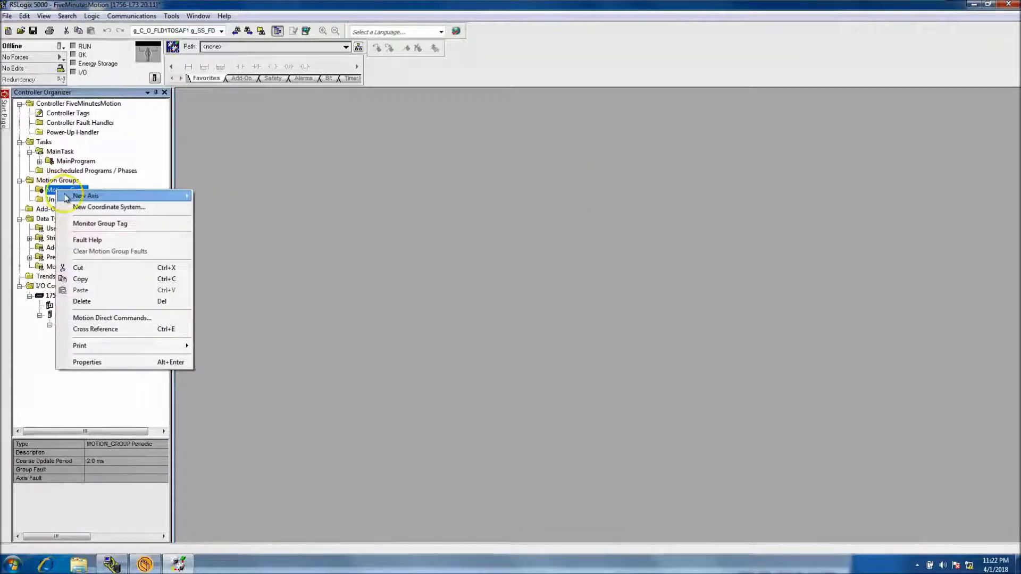
pyautogui.moveTo(77, 196)
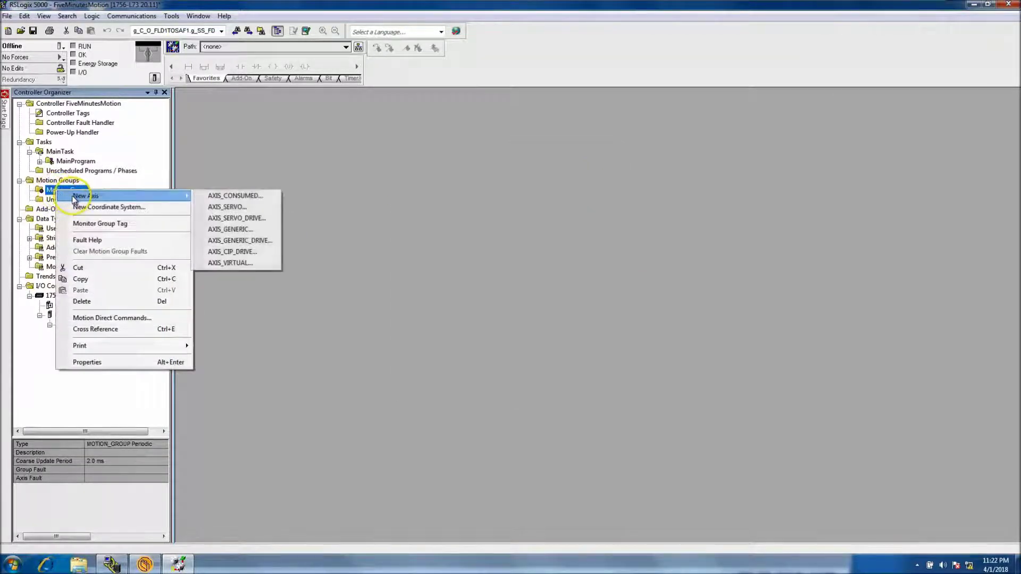
pyautogui.click(258, 219)
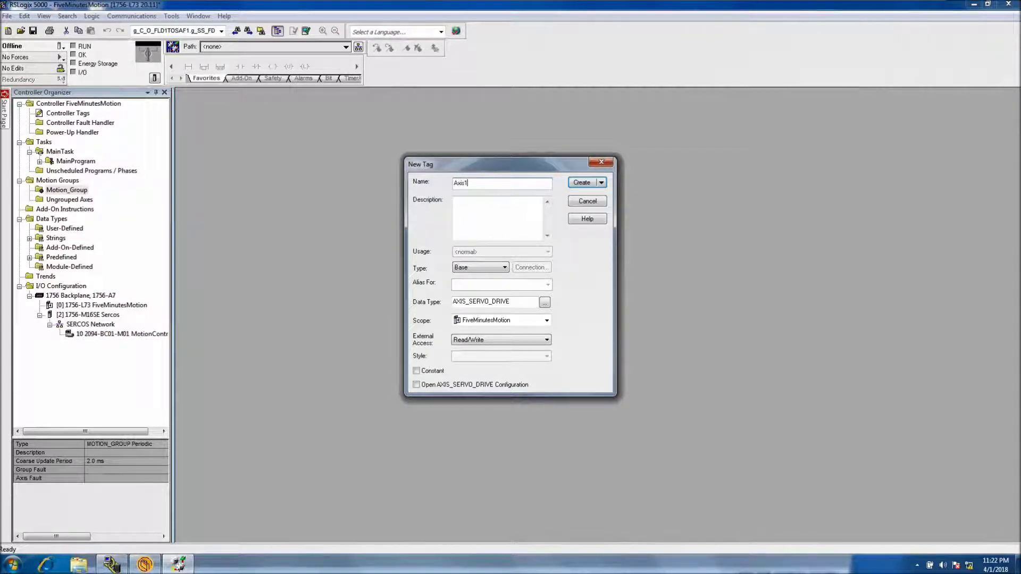
pyautogui.click(582, 182)
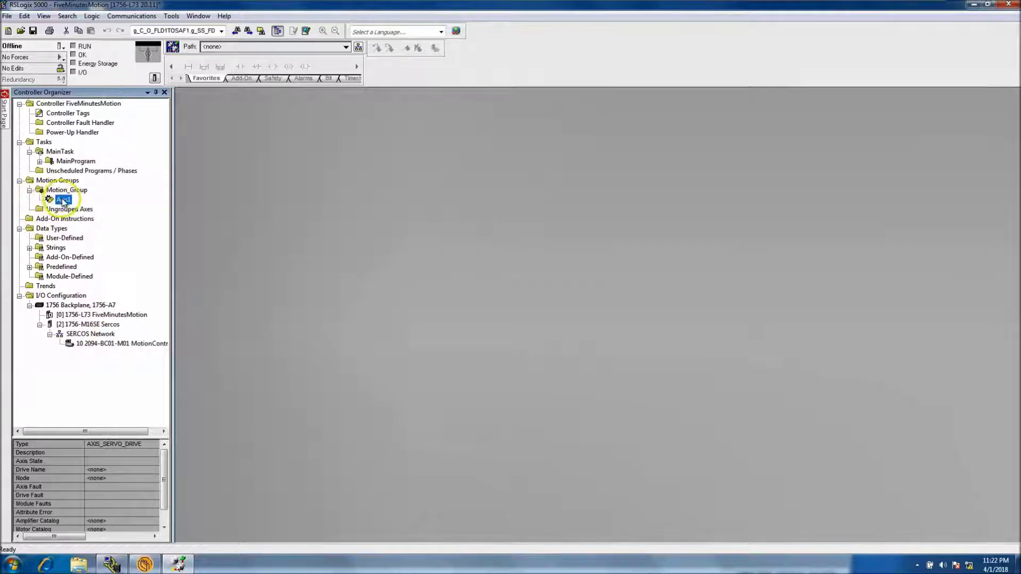
# Step: On the MotionController drive's Associated Axes tab, assign Axis1 to Node 10 and apply
pyautogui.doubleClick(113, 349)
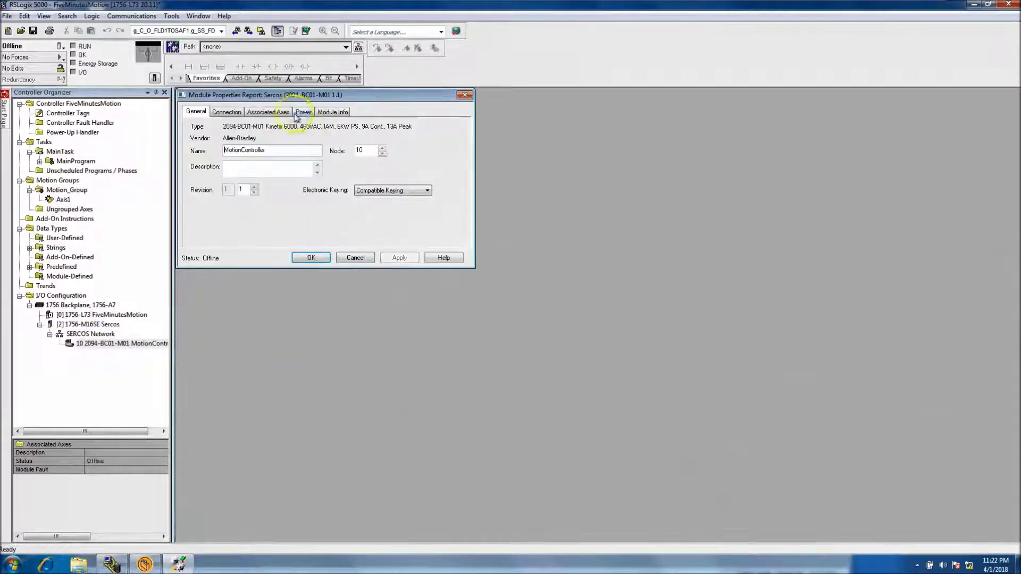
pyautogui.click(284, 114)
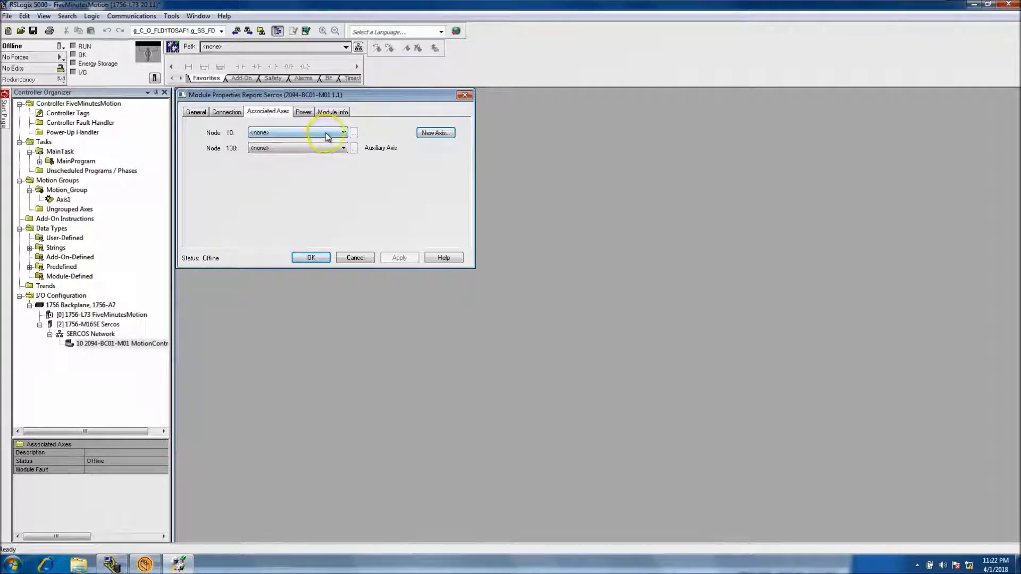
pyautogui.click(326, 133)
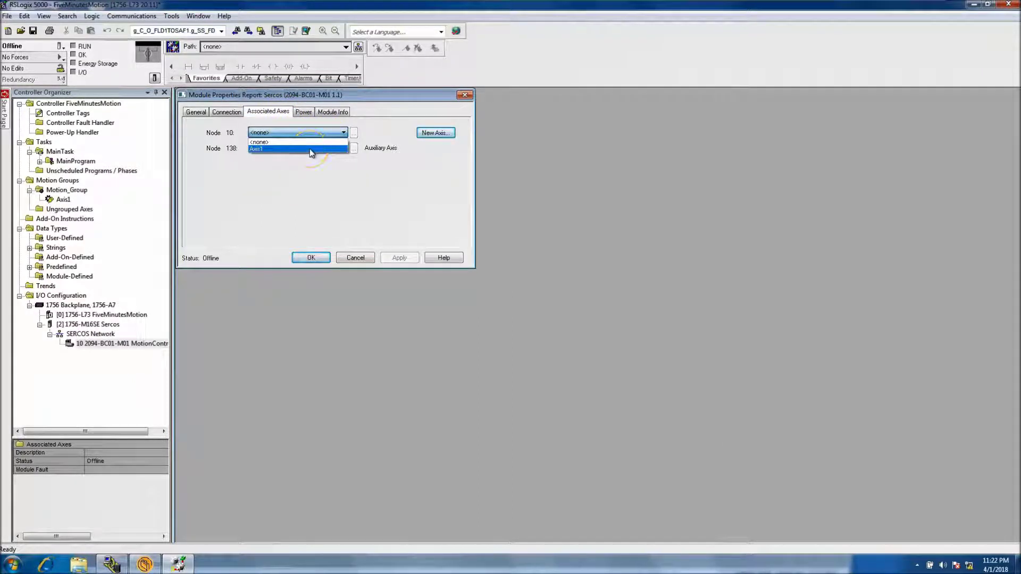
pyautogui.click(312, 150)
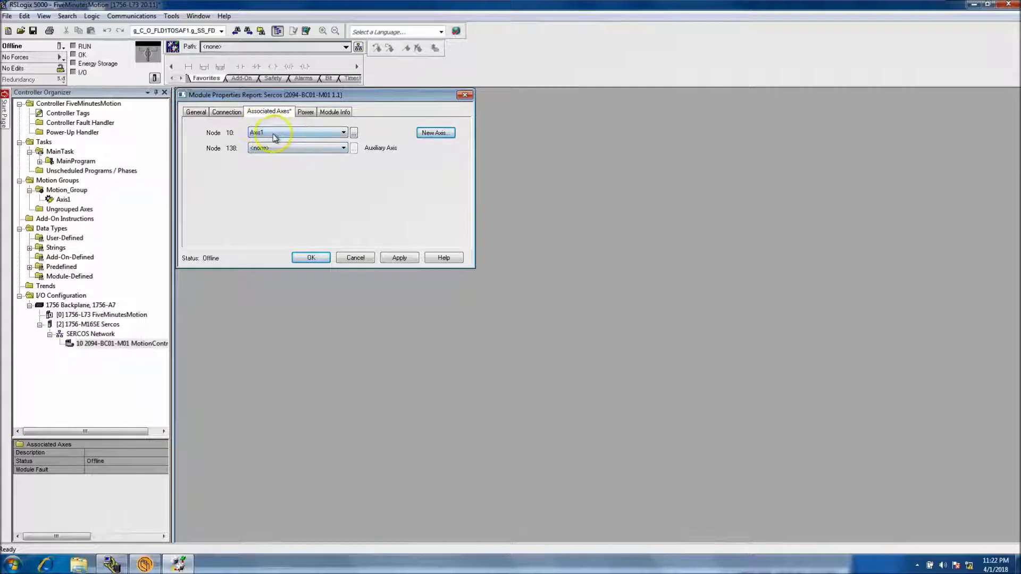
pyautogui.click(400, 258)
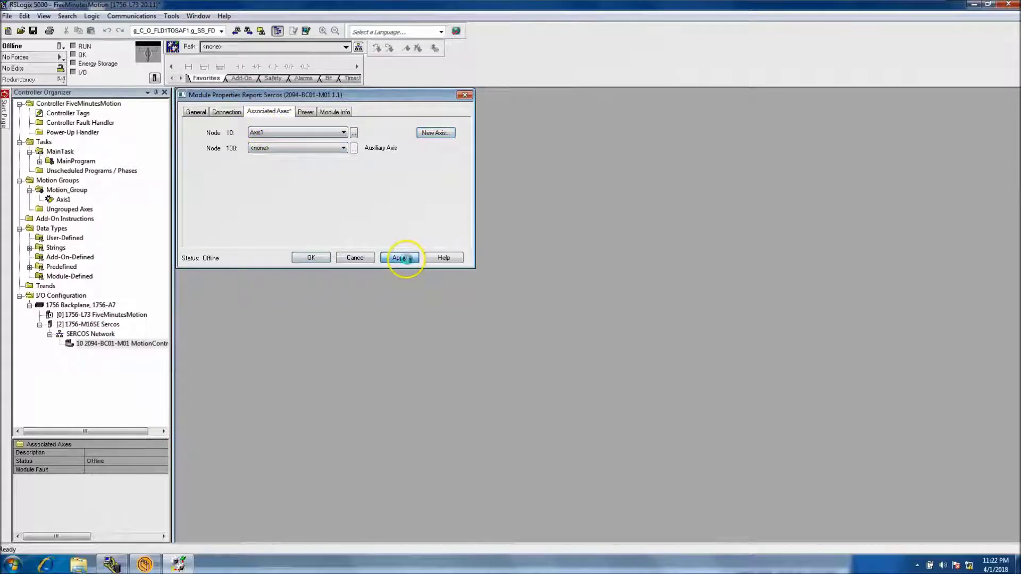
pyautogui.click(305, 258)
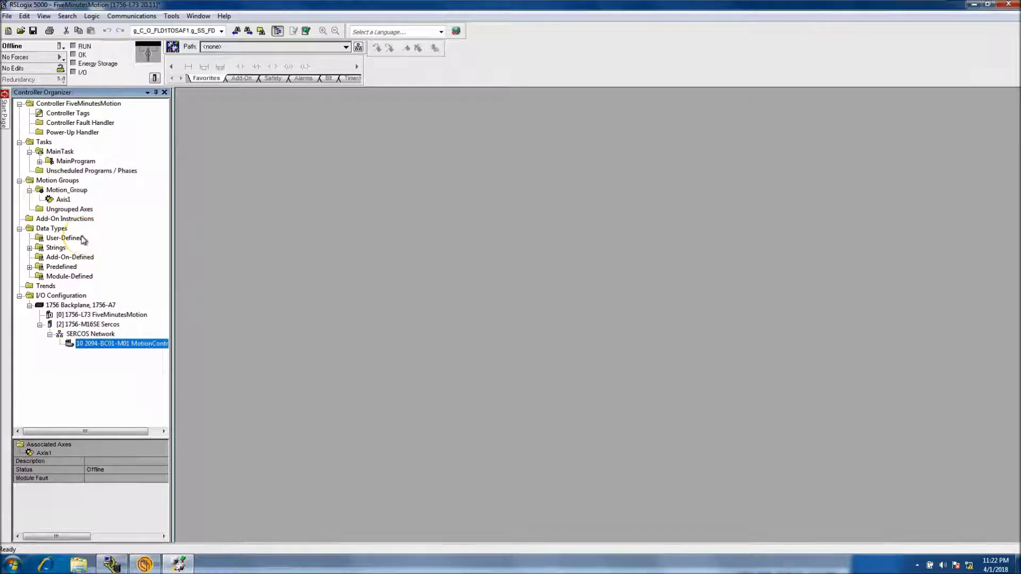
# Step: Change Axis1's motor catalog number on the Drive/Motor tab to MPL-B1520U-Vxx2
pyautogui.doubleClick(63, 200)
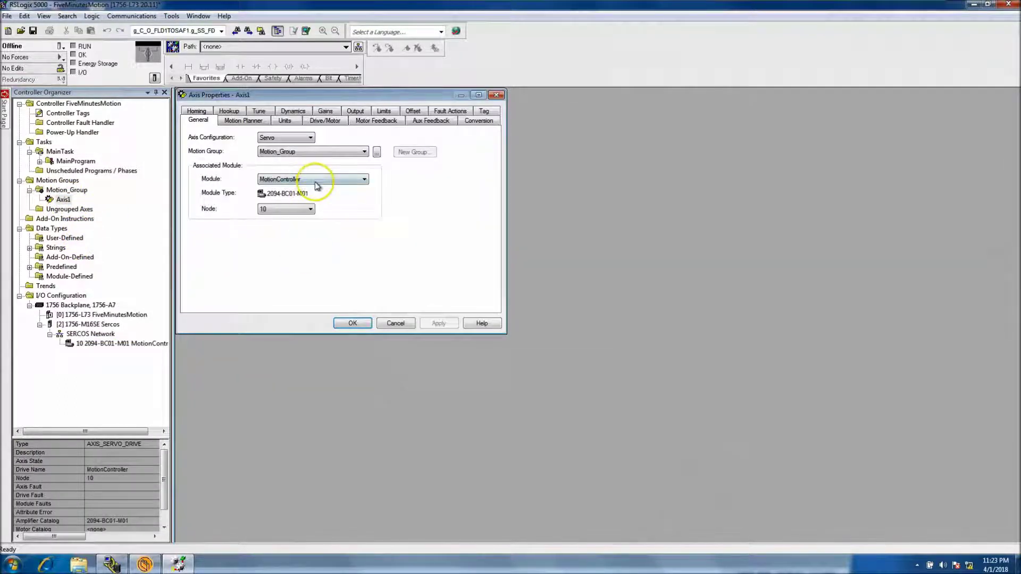
pyautogui.click(339, 122)
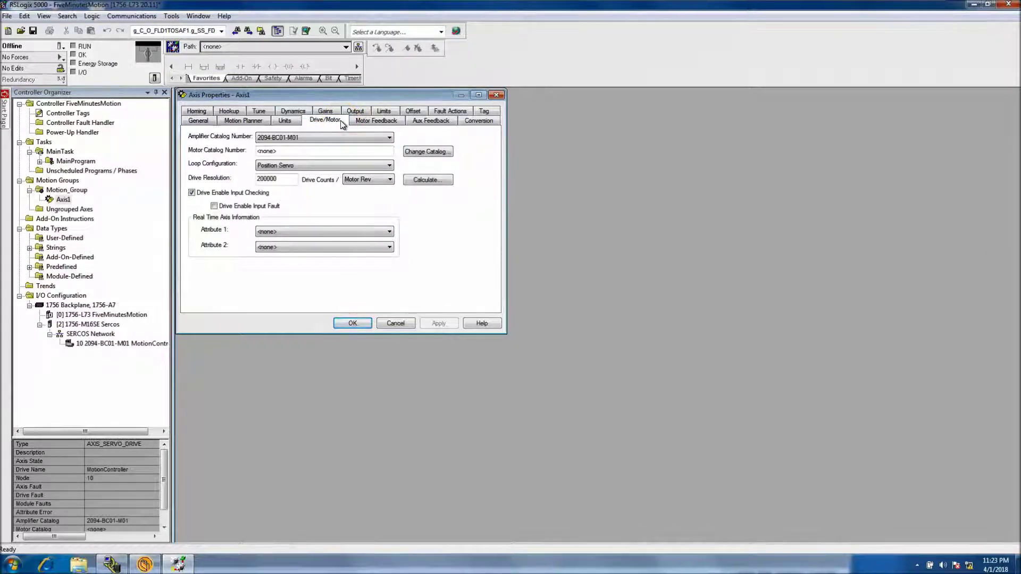
pyautogui.click(441, 151)
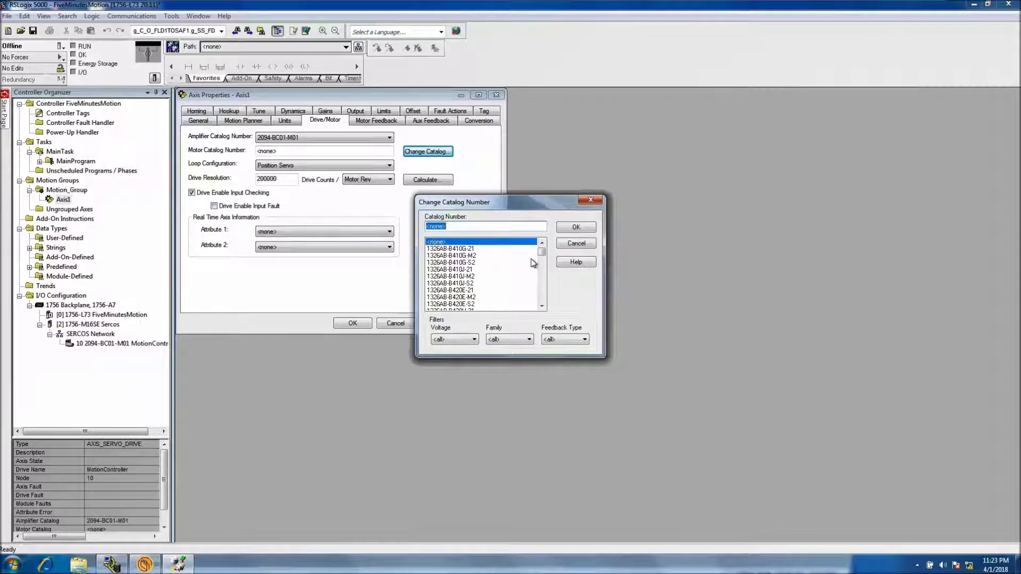
pyautogui.moveTo(541, 252); pyautogui.dragTo(545, 291)
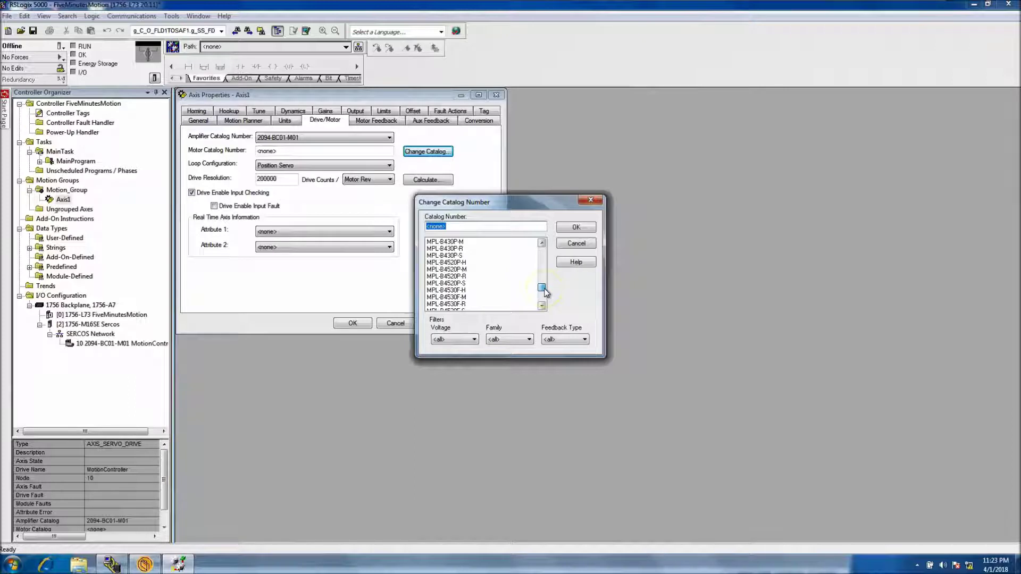
pyautogui.scroll(10, 545, 292)
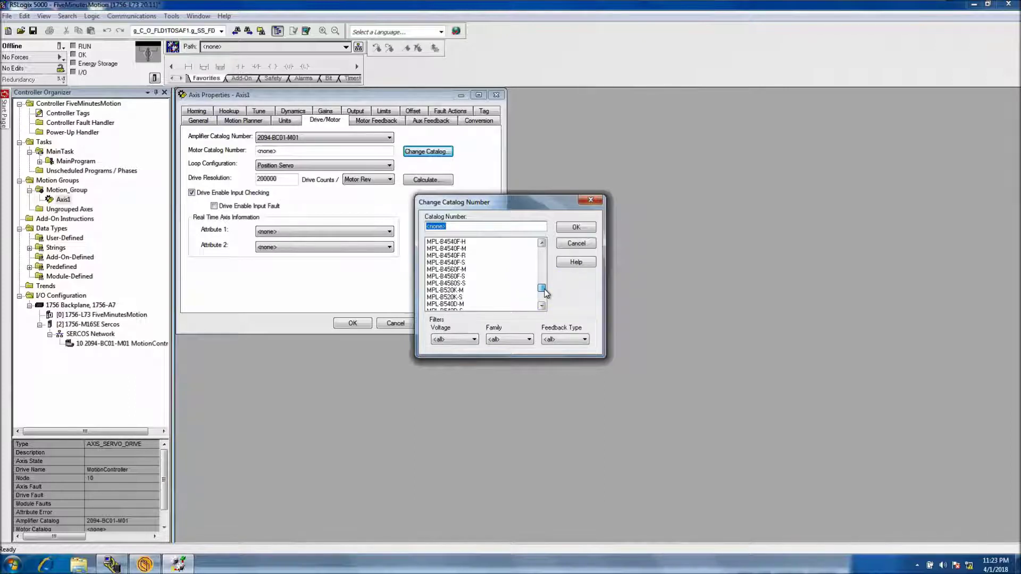
pyautogui.scroll(5, 545, 292)
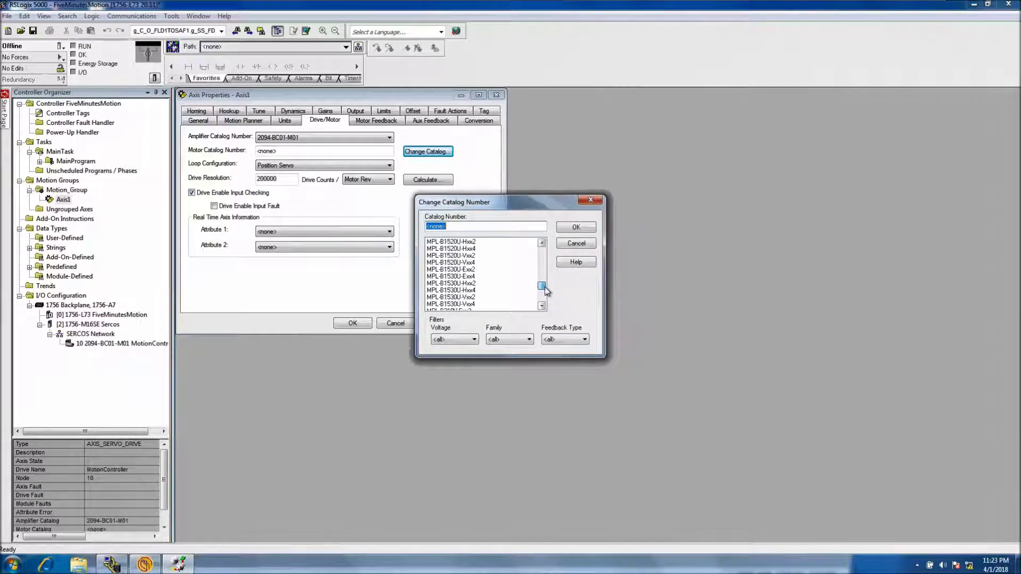
pyautogui.click(468, 256)
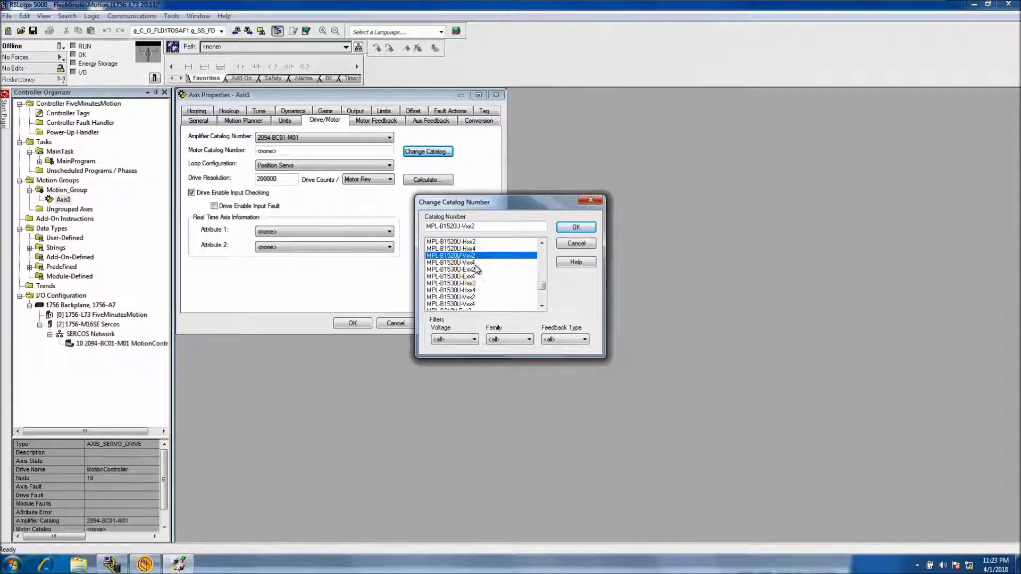
pyautogui.click(567, 229)
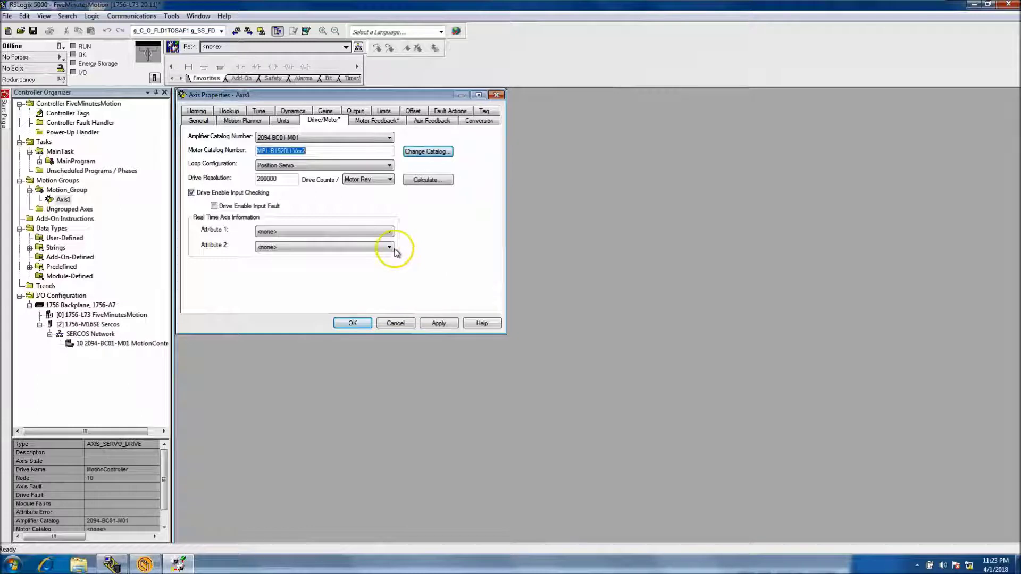
# Step: Uncheck Drive Enable Input Checking and set real-time attributes to DC Bus Voltage and Position Error
pyautogui.click(192, 192)
pyautogui.click(386, 231)
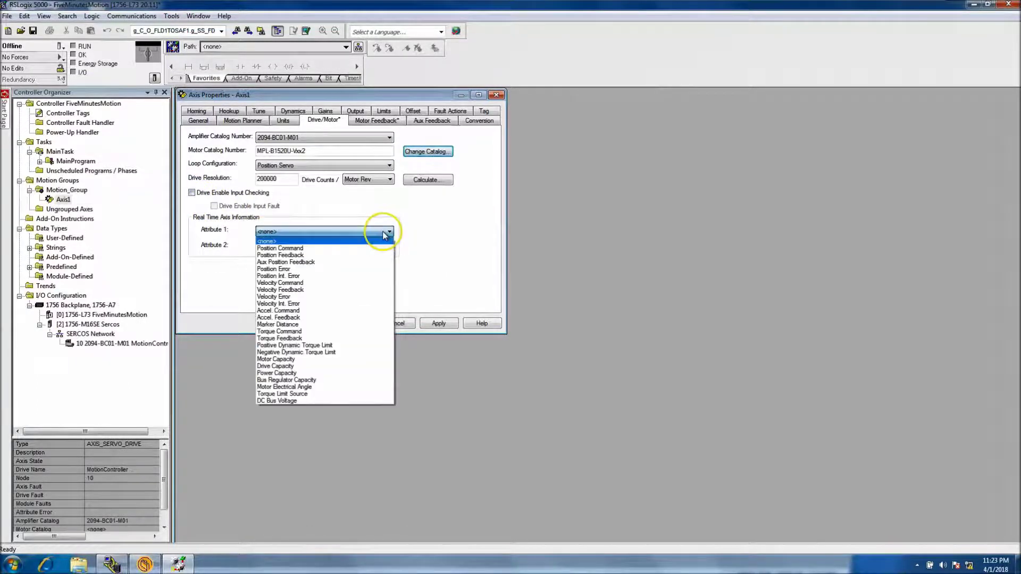
pyautogui.click(353, 400)
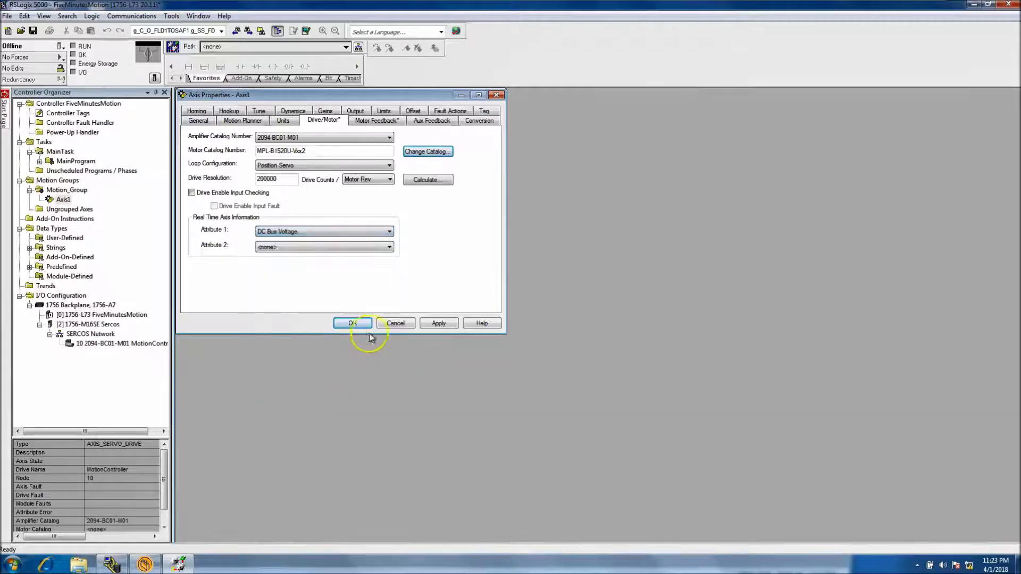
pyautogui.click(379, 248)
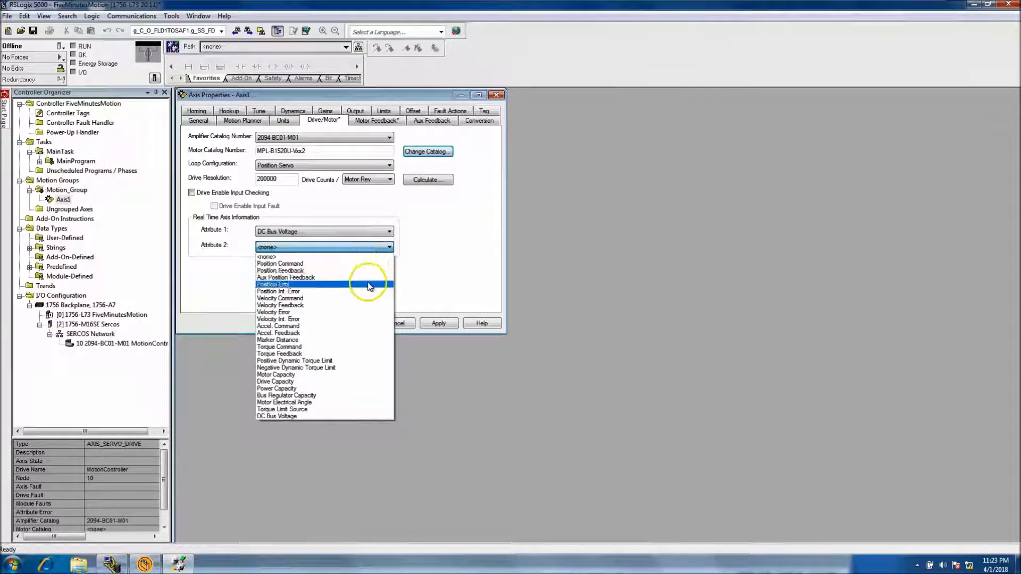
pyautogui.click(368, 285)
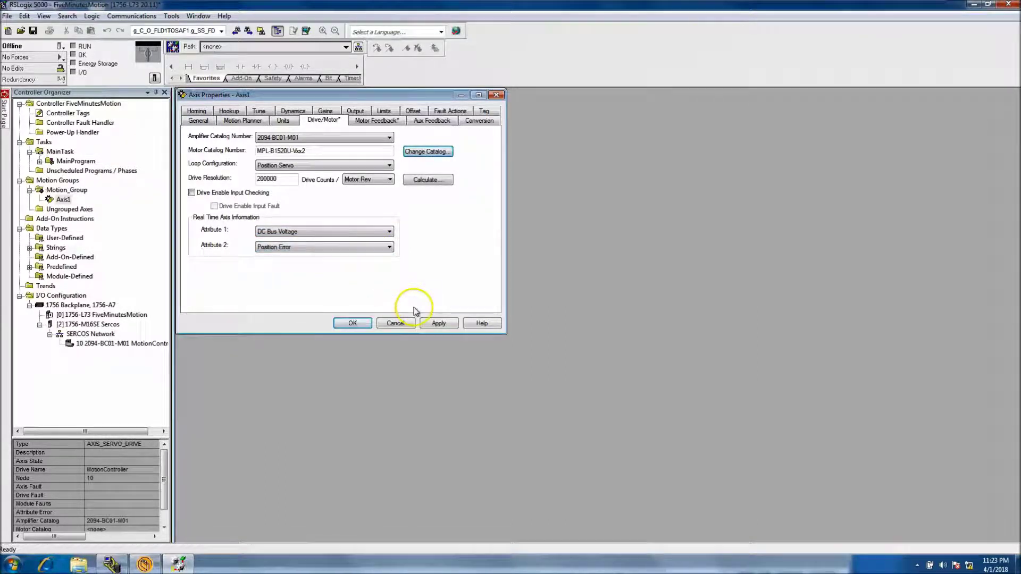
pyautogui.click(439, 323)
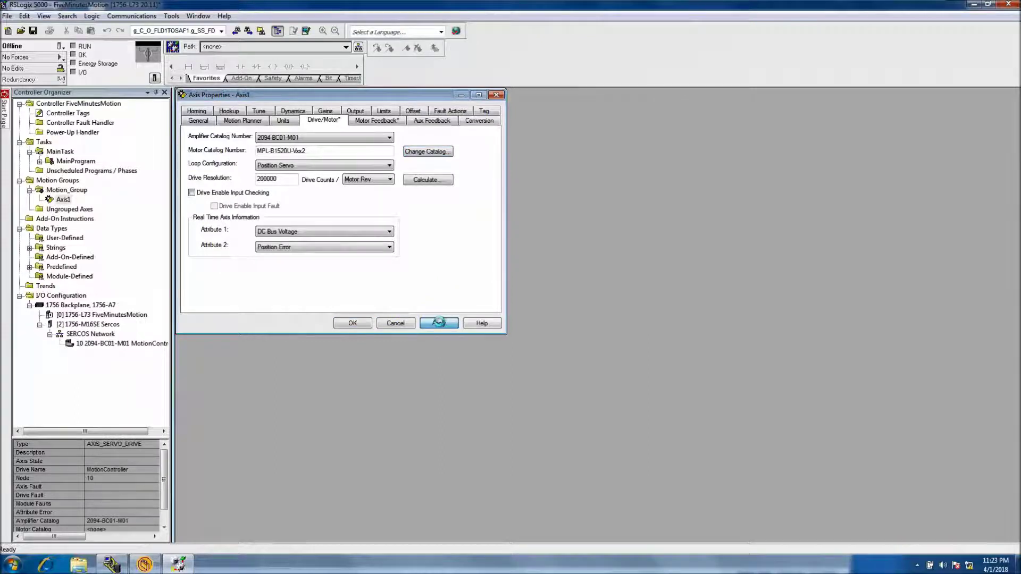
pyautogui.click(338, 328)
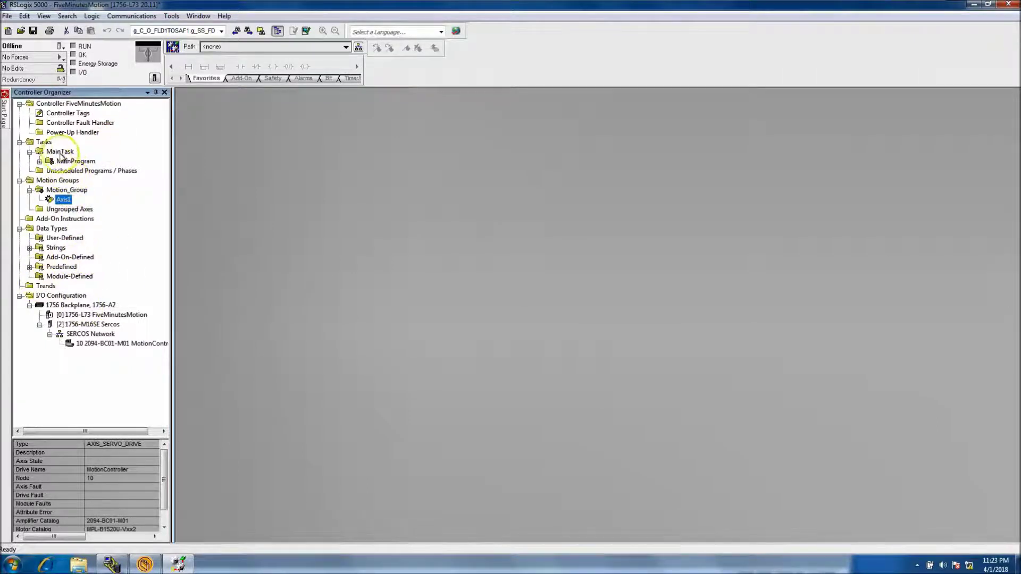
# Step: Change MainTask's type to Periodic with a 47 ms period and apply
pyautogui.click(60, 153)
pyautogui.rightClick(55, 153)
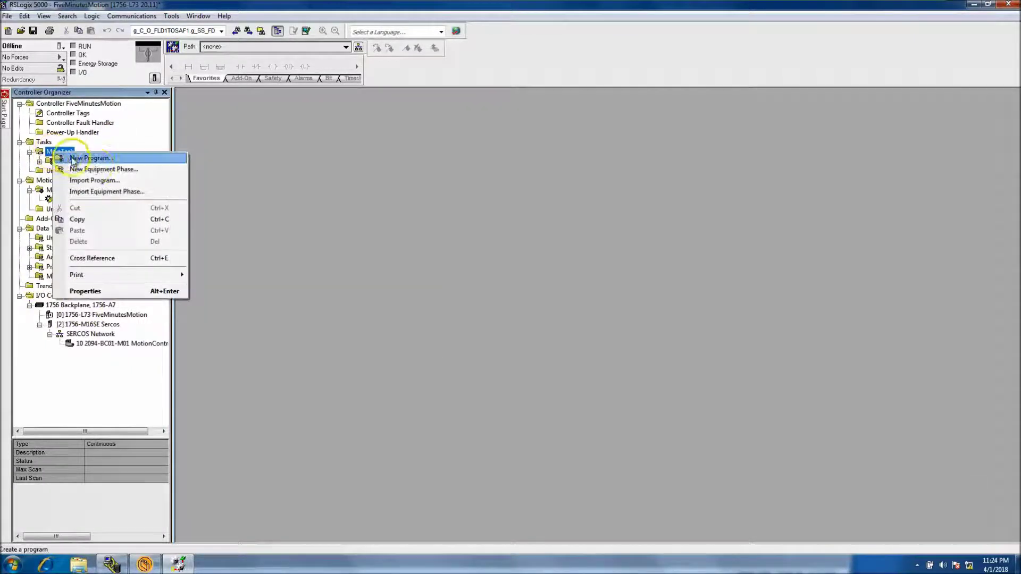
pyautogui.click(161, 290)
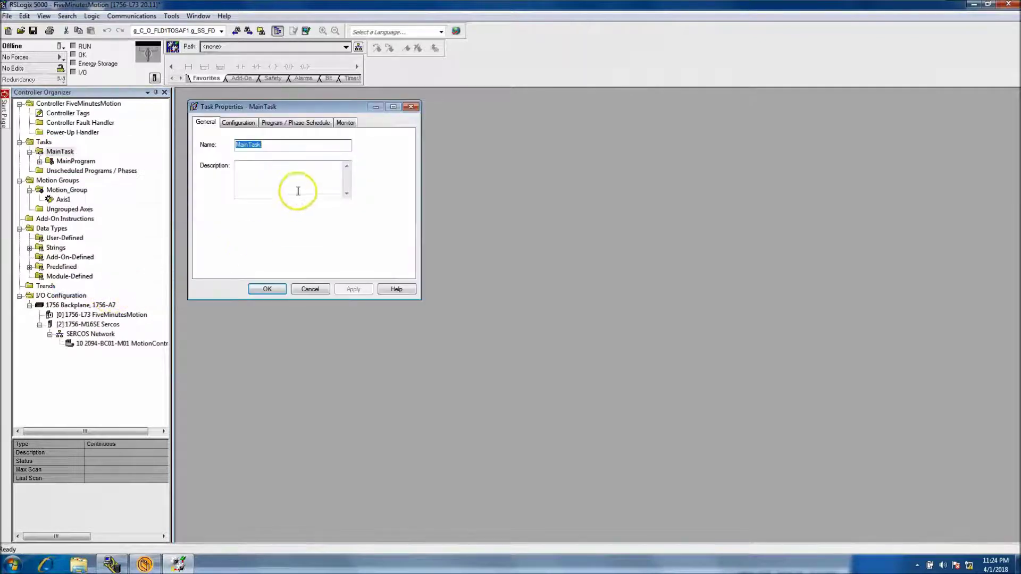
pyautogui.click(238, 122)
pyautogui.click(288, 147)
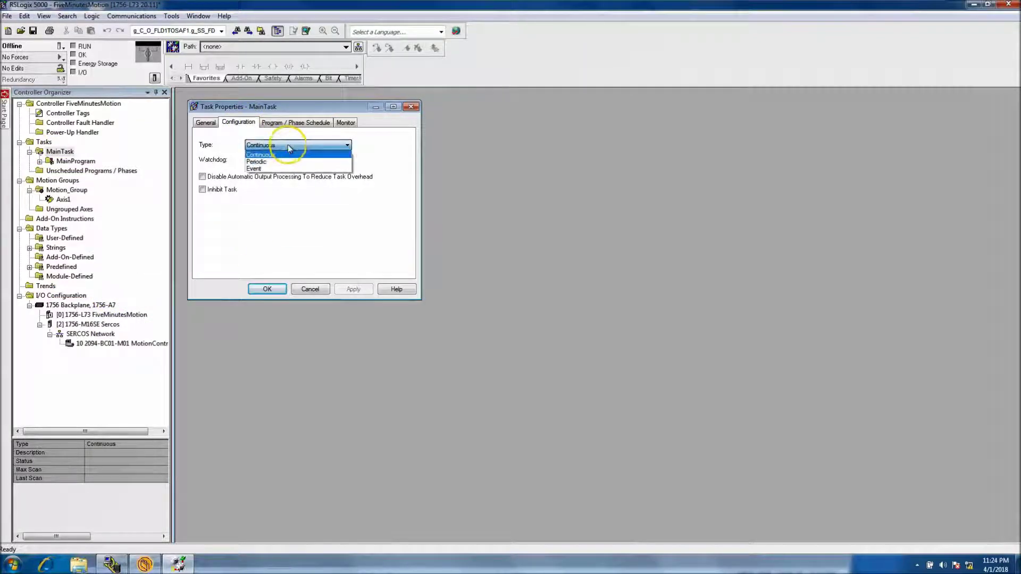
pyautogui.click(257, 162)
pyautogui.click(253, 159)
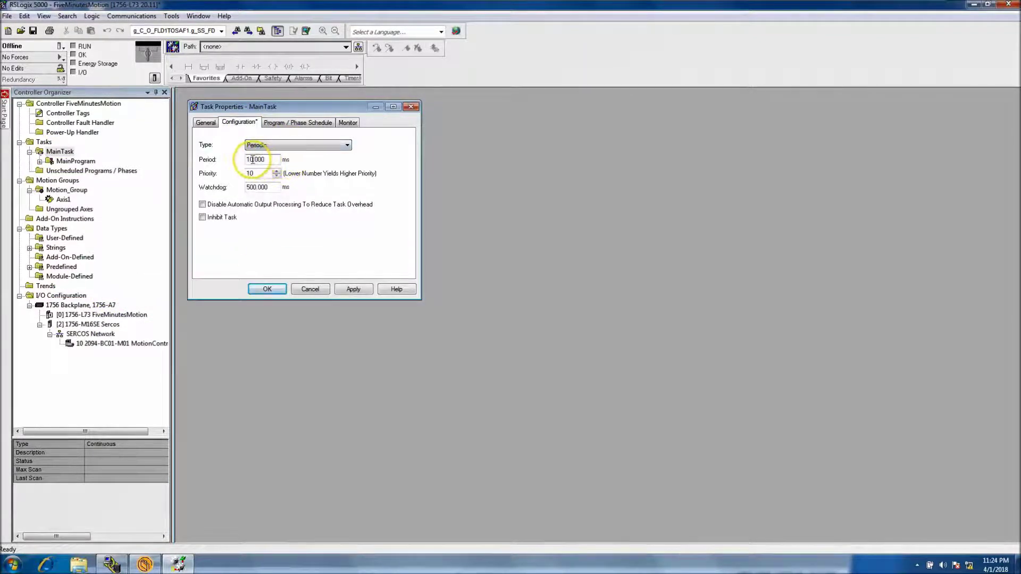
pyautogui.moveTo(253, 160); pyautogui.dragTo(237, 160)
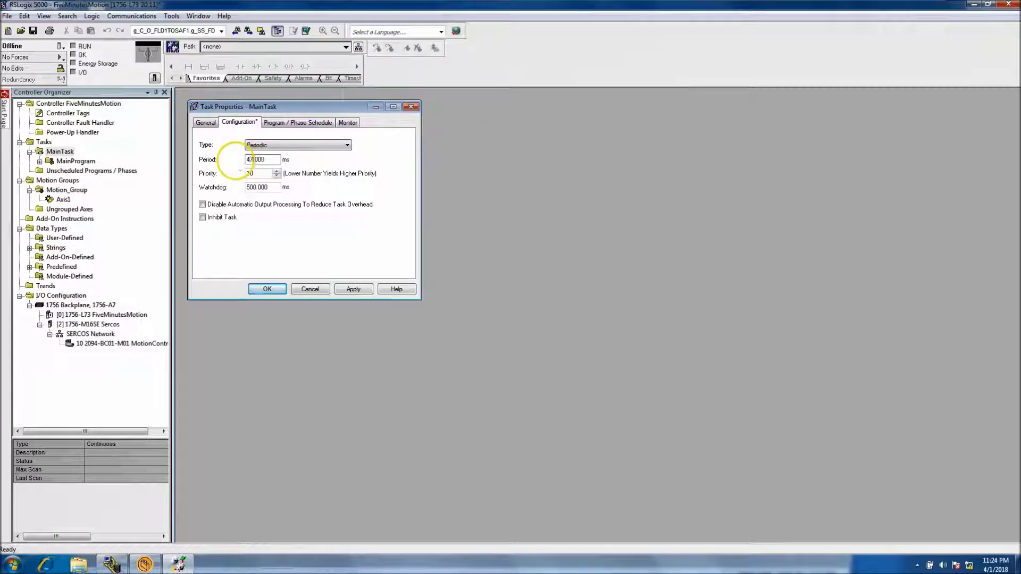
pyautogui.click(351, 289)
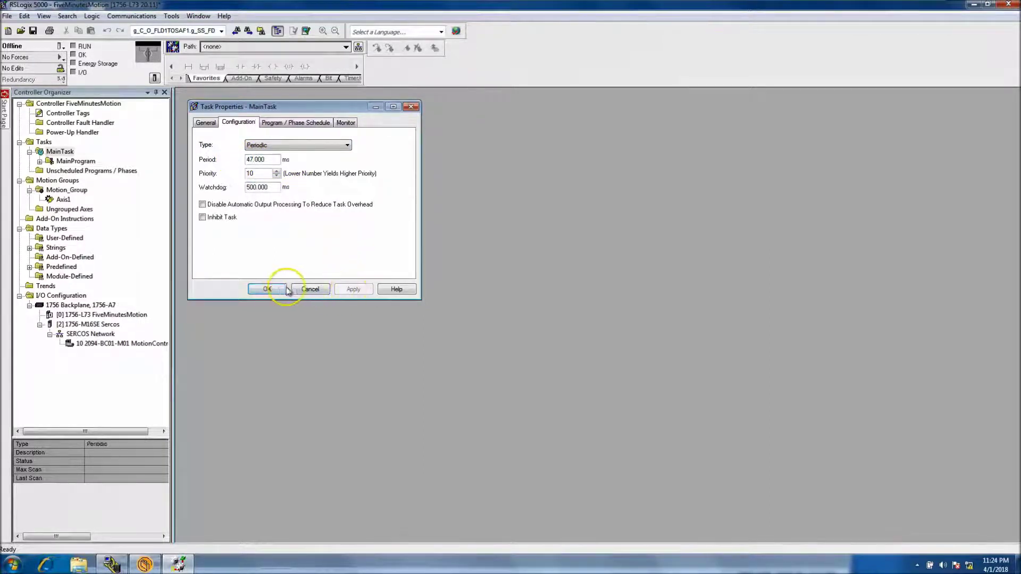
pyautogui.click(278, 290)
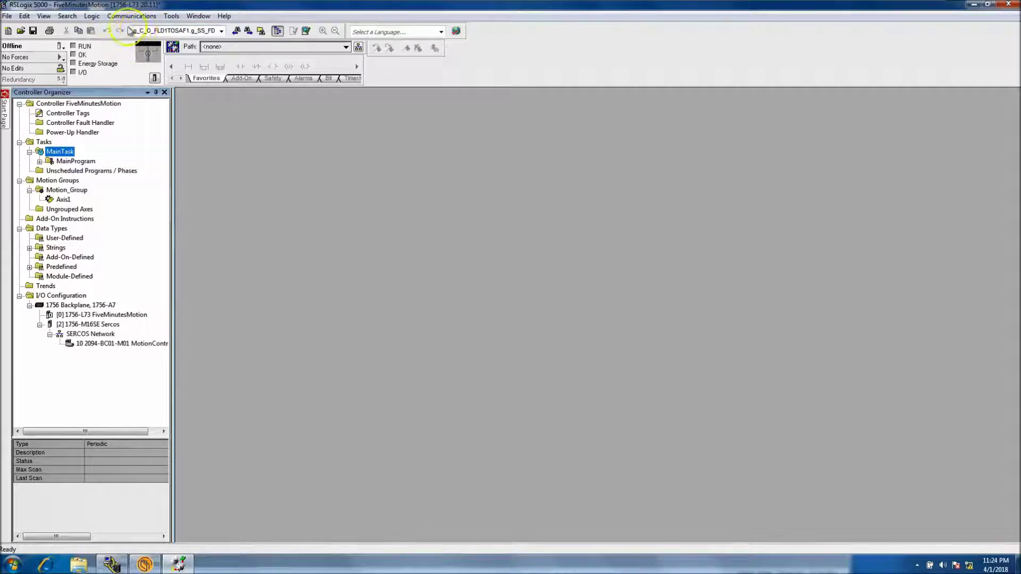
# Step: Clear the search box and browse Who Active through AB_ETHIP-1 to the 10.15.94.5 backplane
pyautogui.click(193, 31)
pyautogui.press('BackSpace')
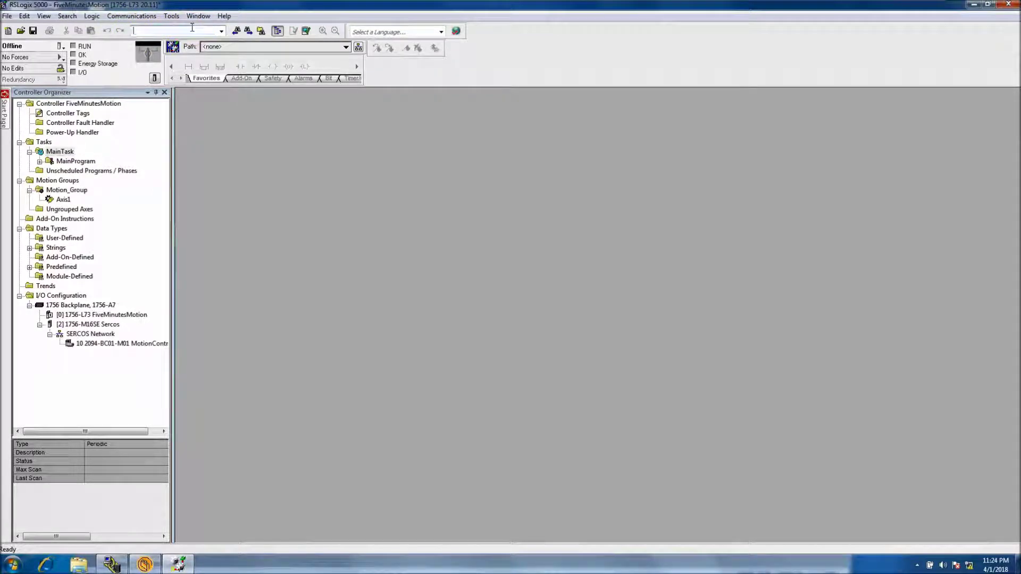
pyautogui.click(127, 16)
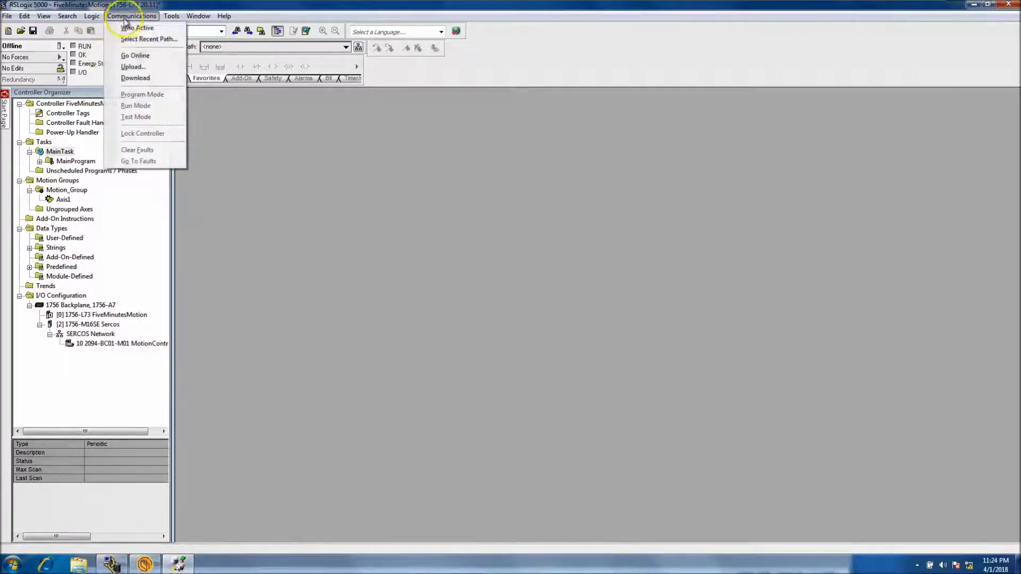
pyautogui.click(125, 26)
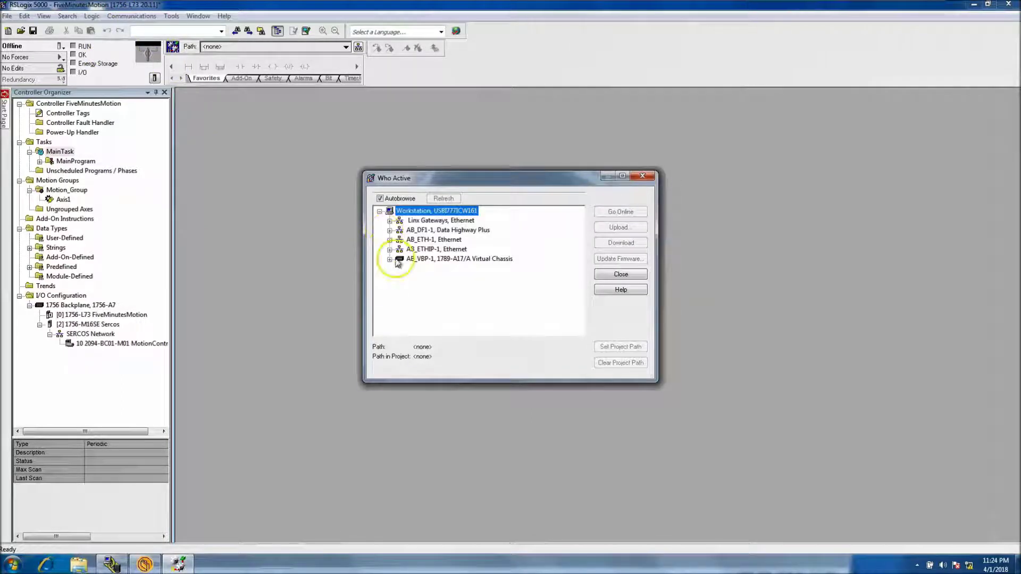
pyautogui.click(389, 249)
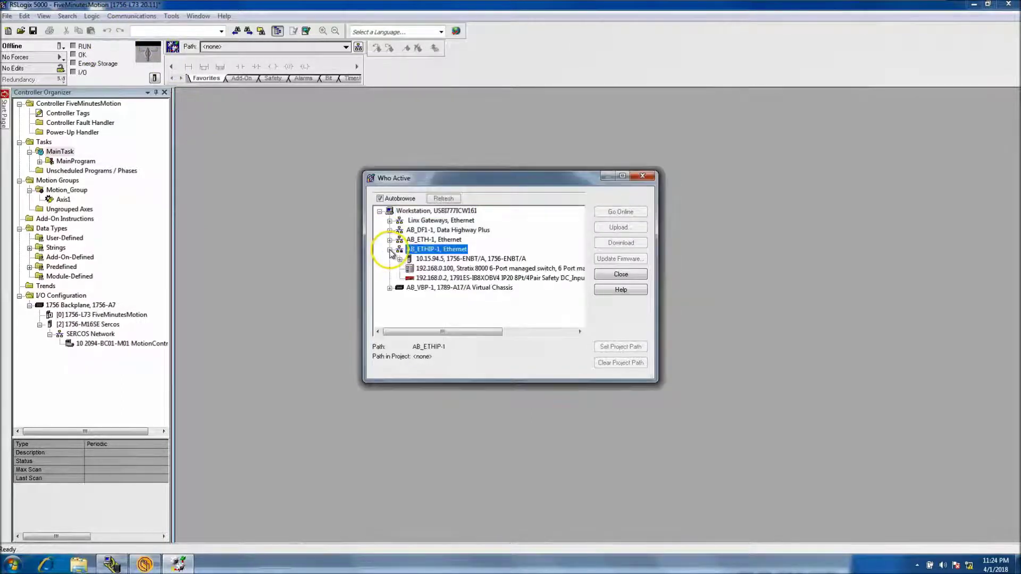
pyautogui.click(400, 259)
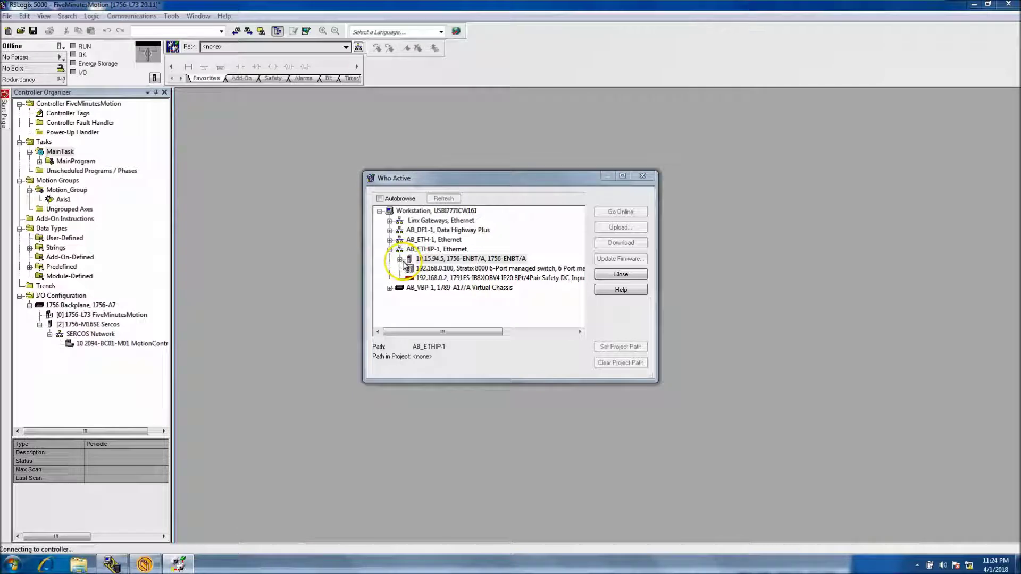
pyautogui.click(409, 269)
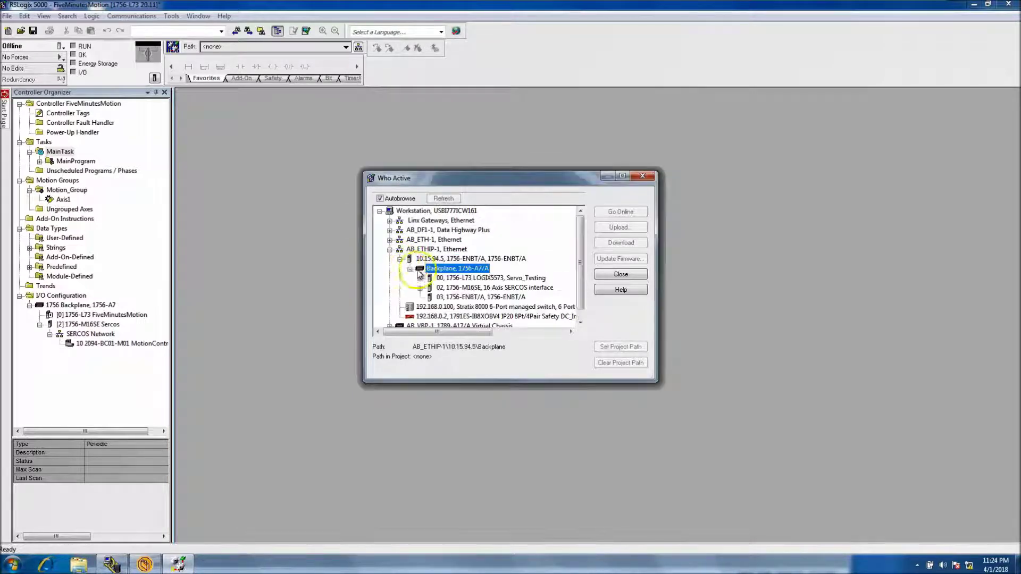
# Step: Download to the Servo_Testing controller in slot 00 and return it to Remote Run
pyautogui.click(489, 279)
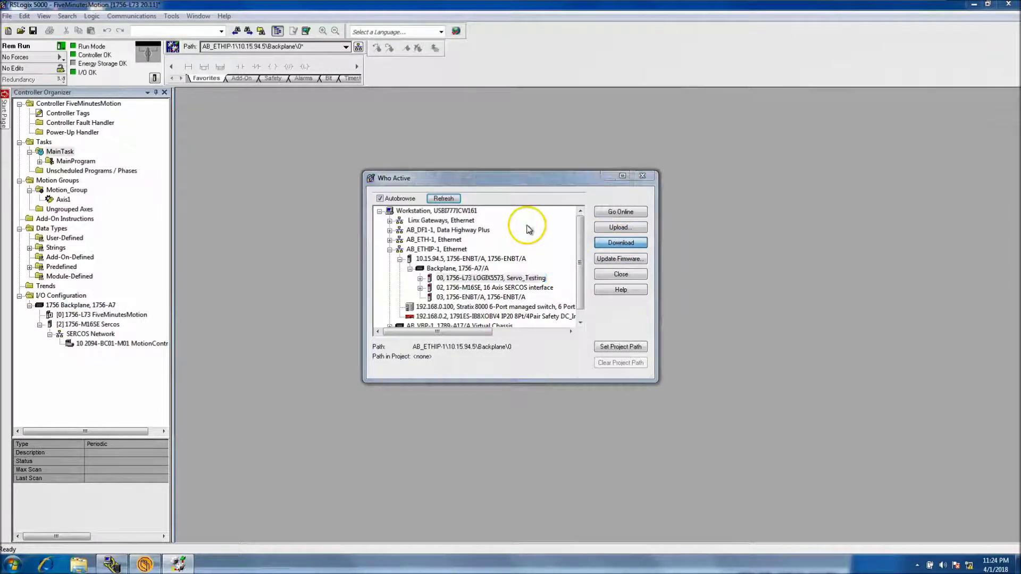
pyautogui.click(461, 410)
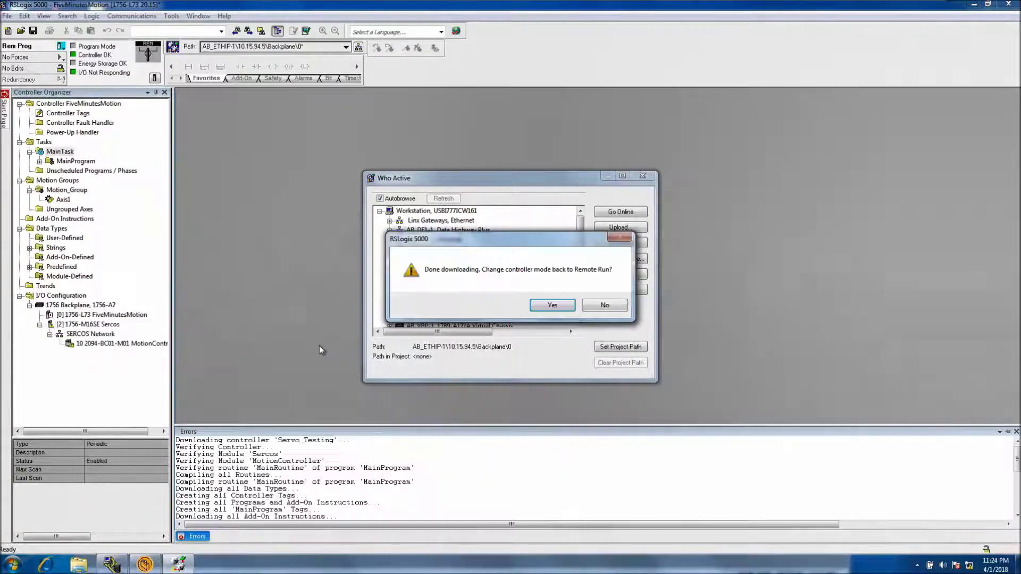
pyautogui.click(541, 315)
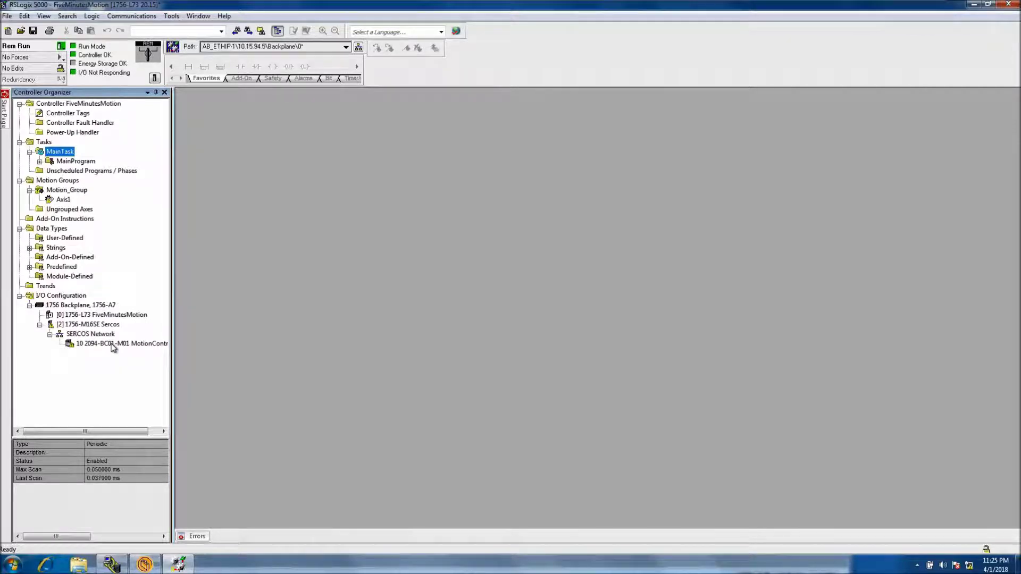
pyautogui.click(63, 200)
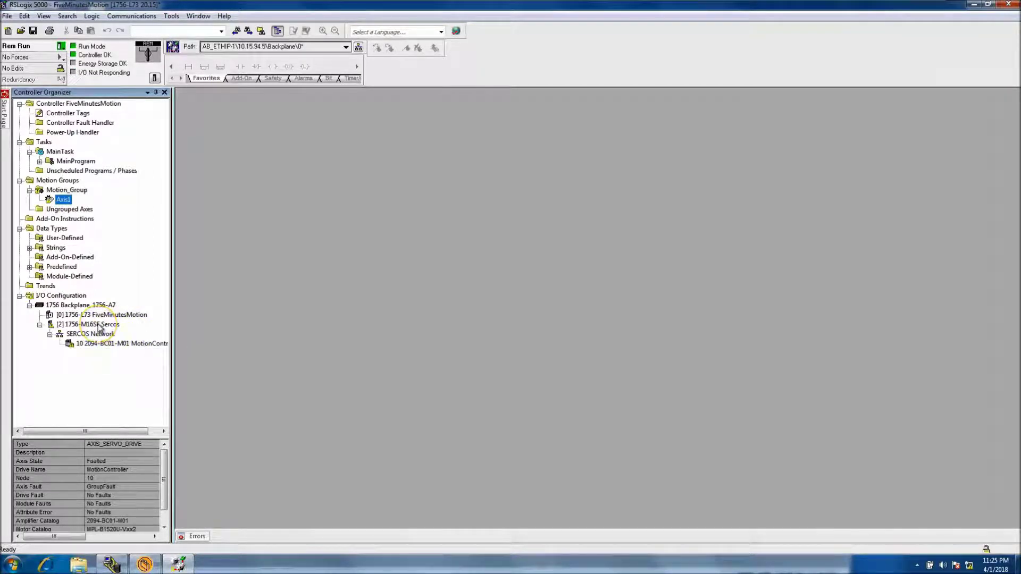
pyautogui.rightClick(111, 346)
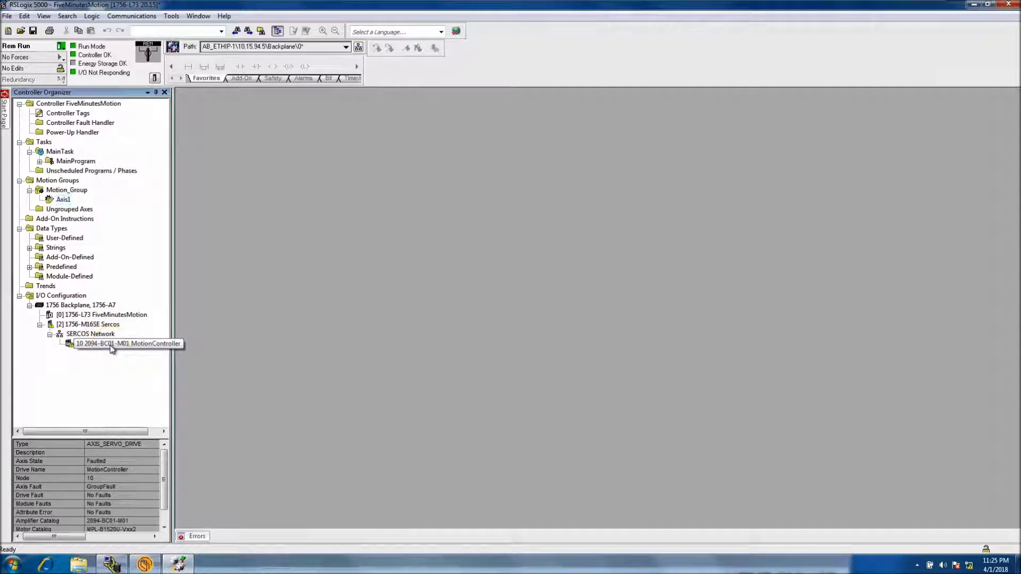
pyautogui.click(173, 447)
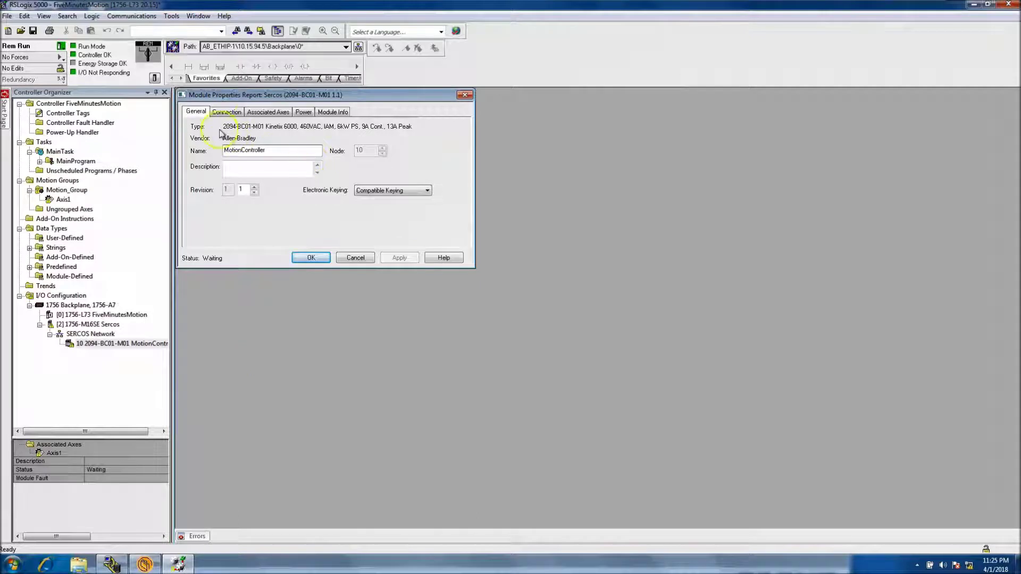
pyautogui.click(268, 112)
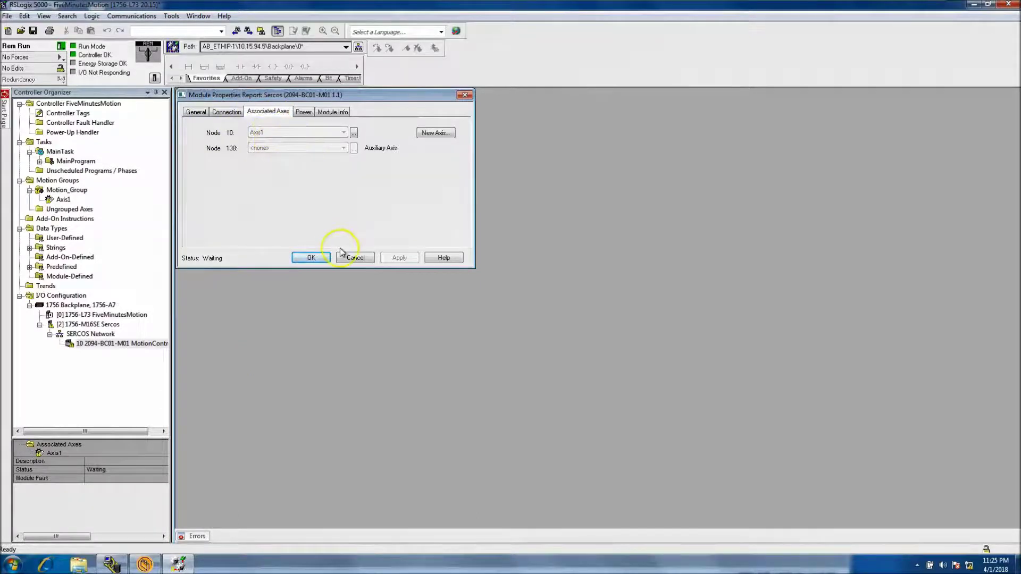
pyautogui.click(355, 257)
pyautogui.click(90, 326)
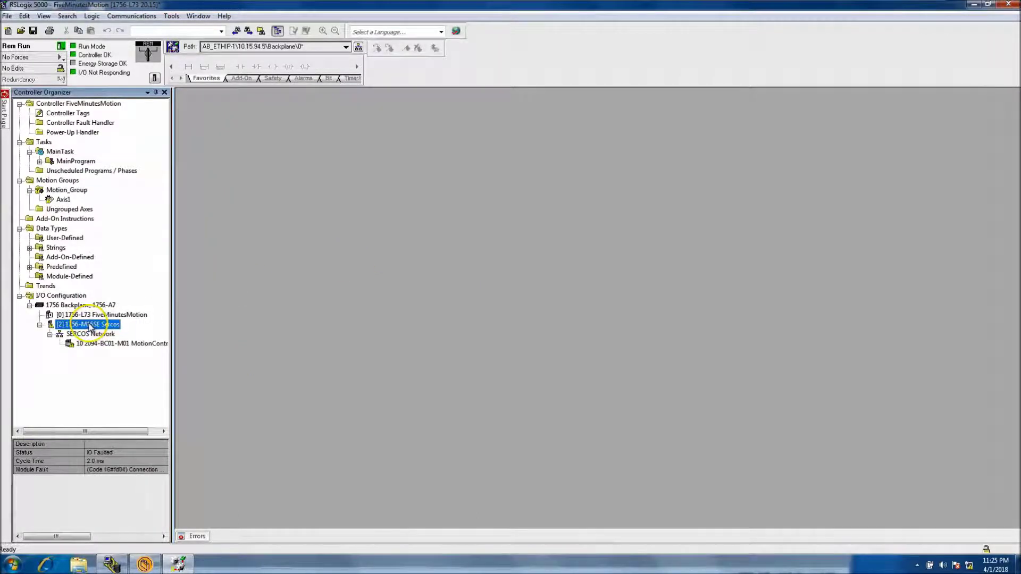
pyautogui.rightClick(89, 325)
pyautogui.click(124, 424)
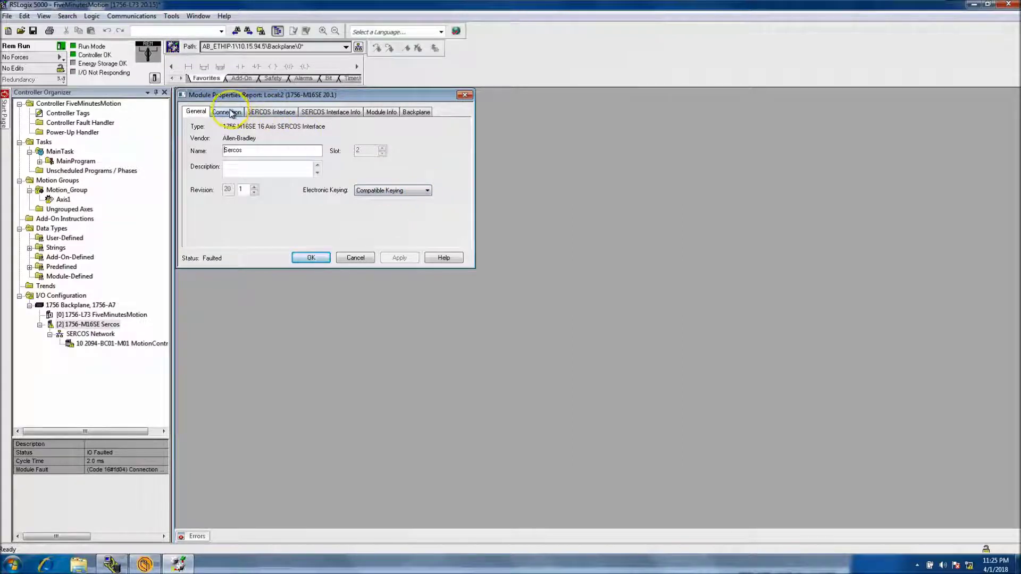
pyautogui.click(271, 112)
pyautogui.click(319, 113)
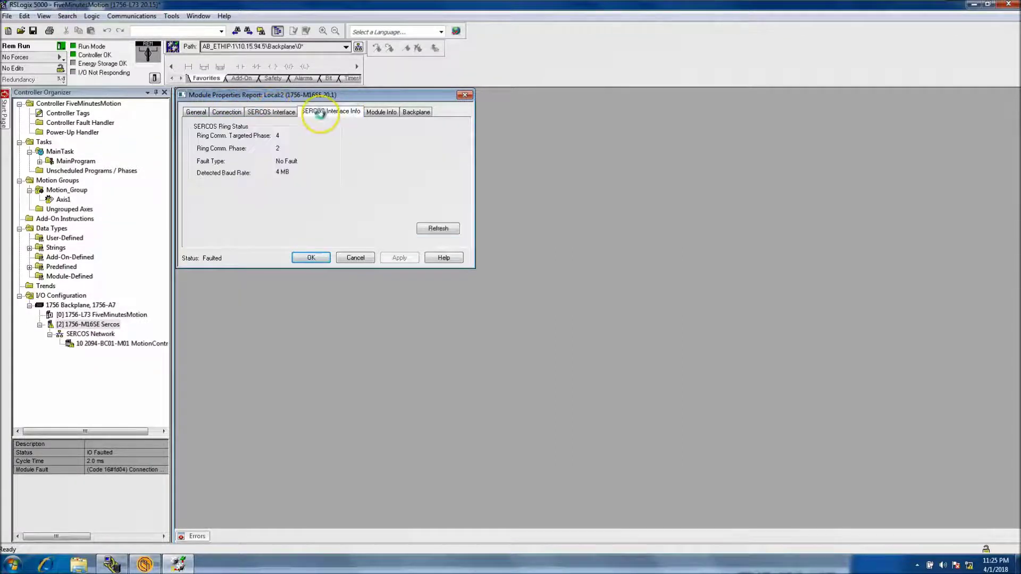
pyautogui.click(381, 111)
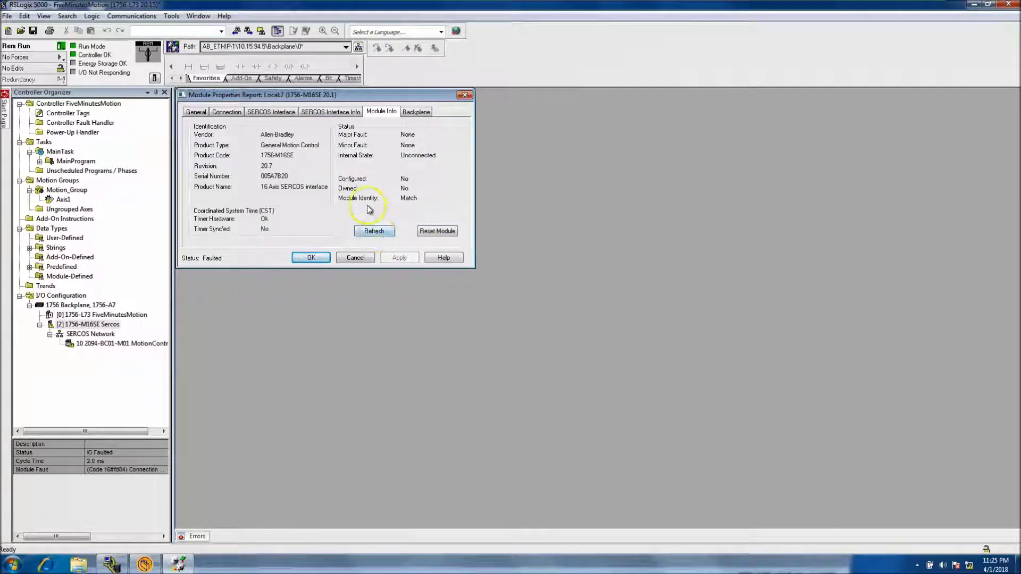
pyautogui.click(374, 231)
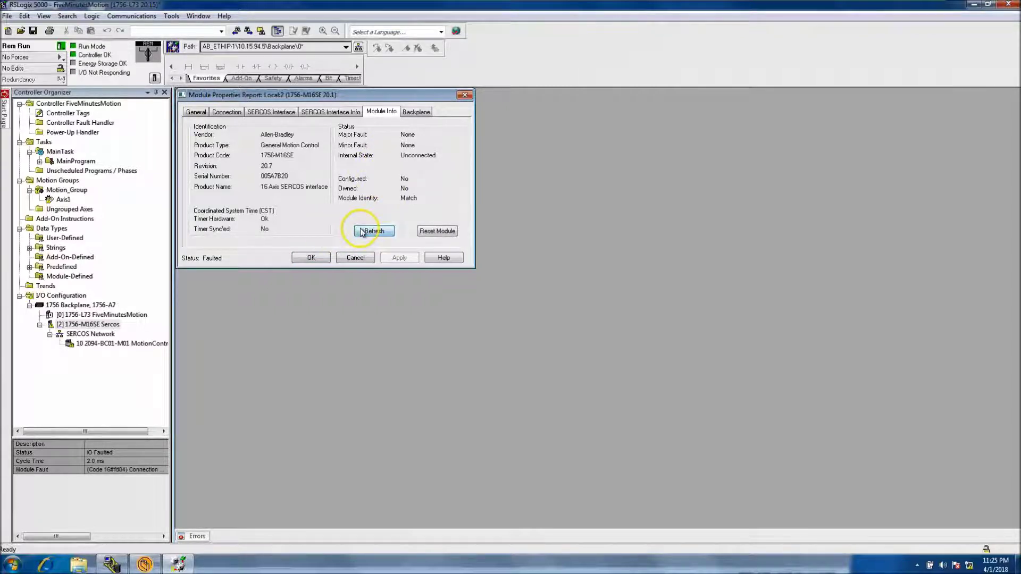
pyautogui.click(312, 257)
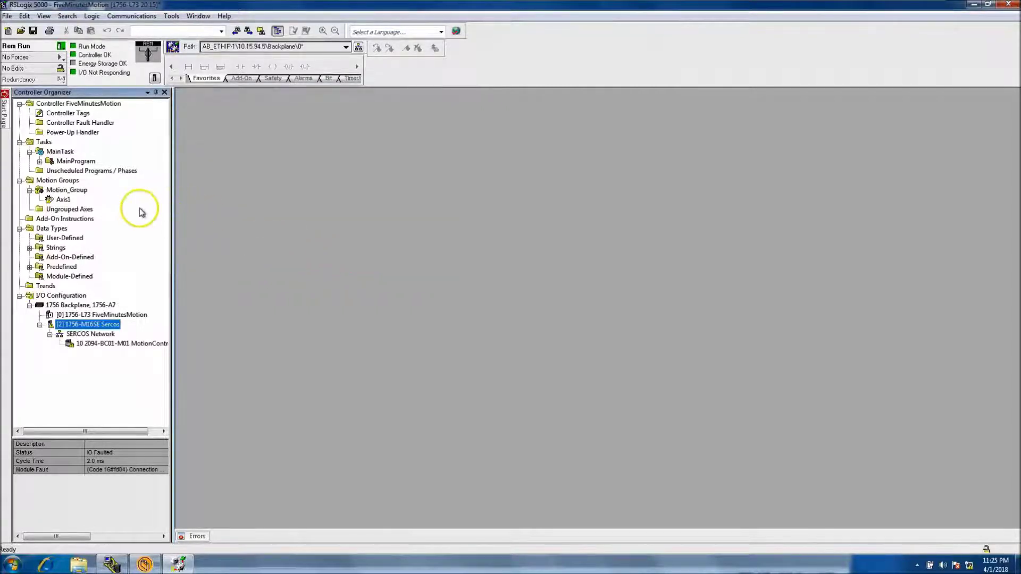
# Step: Clear Axis1's motion faults, then check the drive module status, where Axis1 still reads Faulted
pyautogui.click(51, 199)
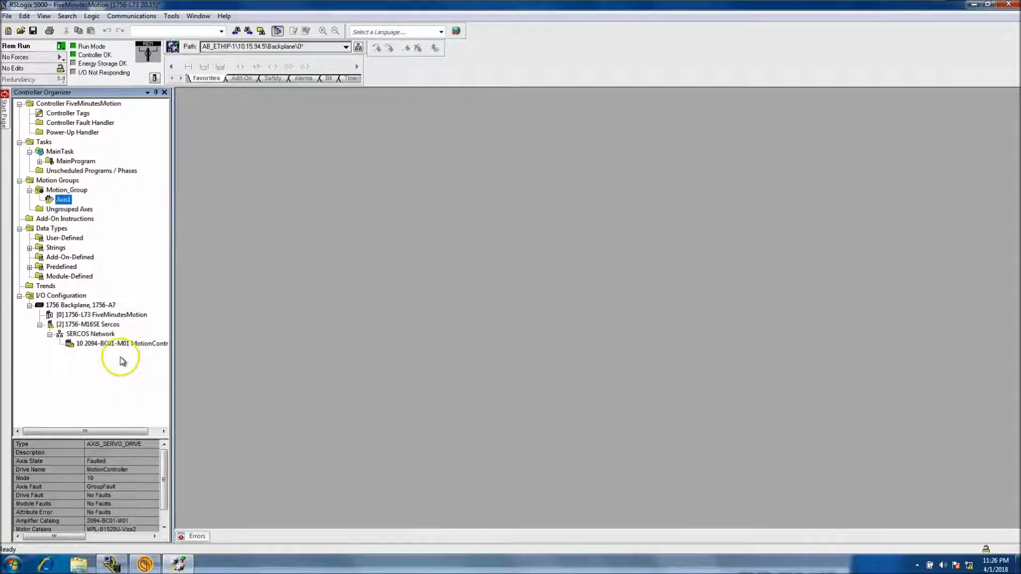
pyautogui.rightClick(68, 200)
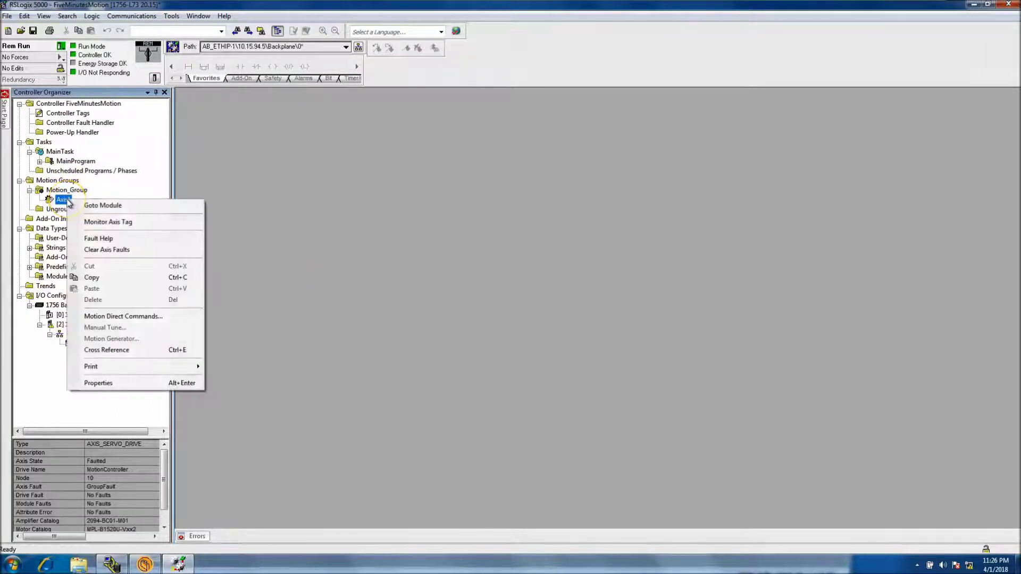
pyautogui.click(106, 249)
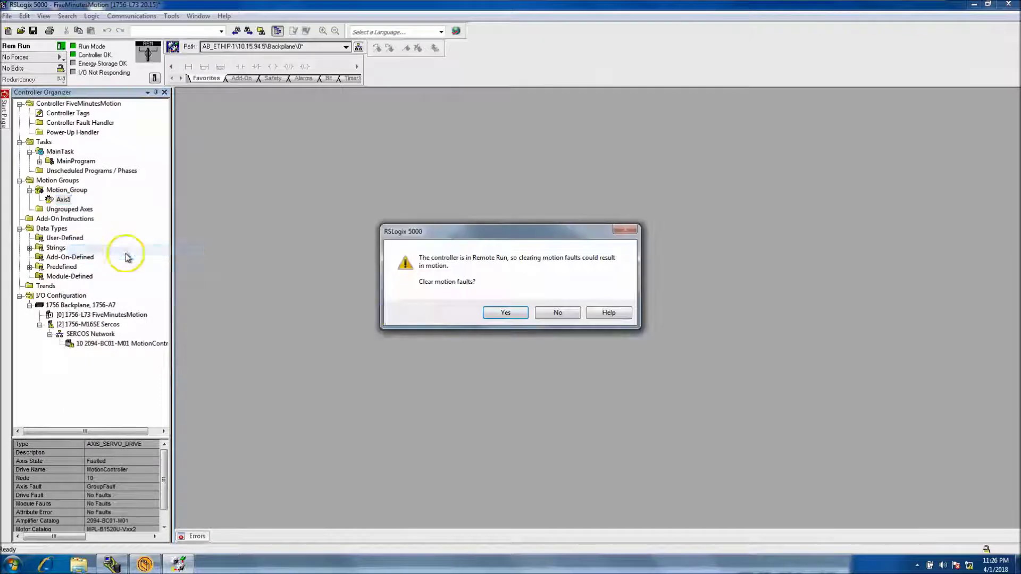
pyautogui.click(497, 314)
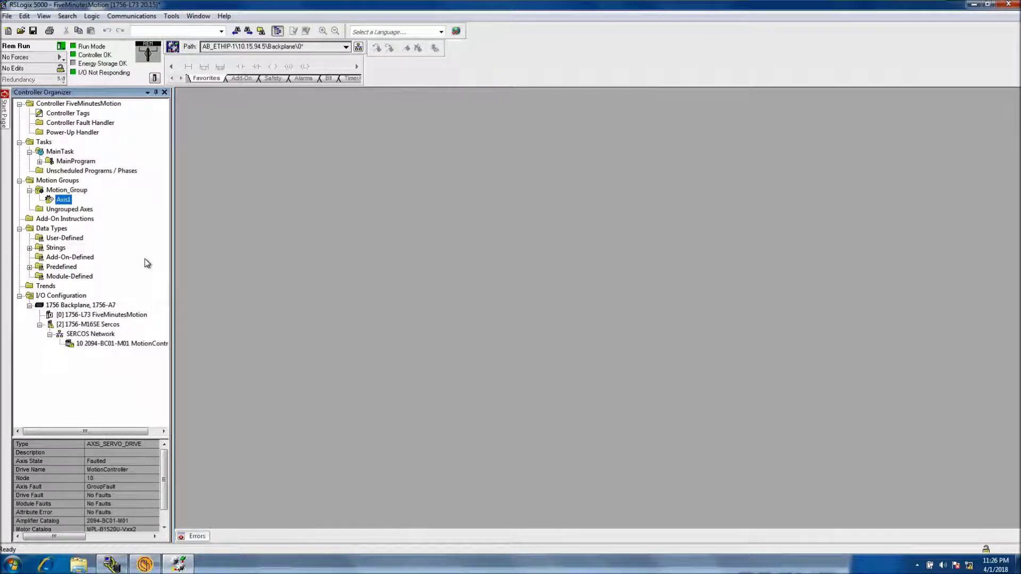
pyautogui.click(132, 343)
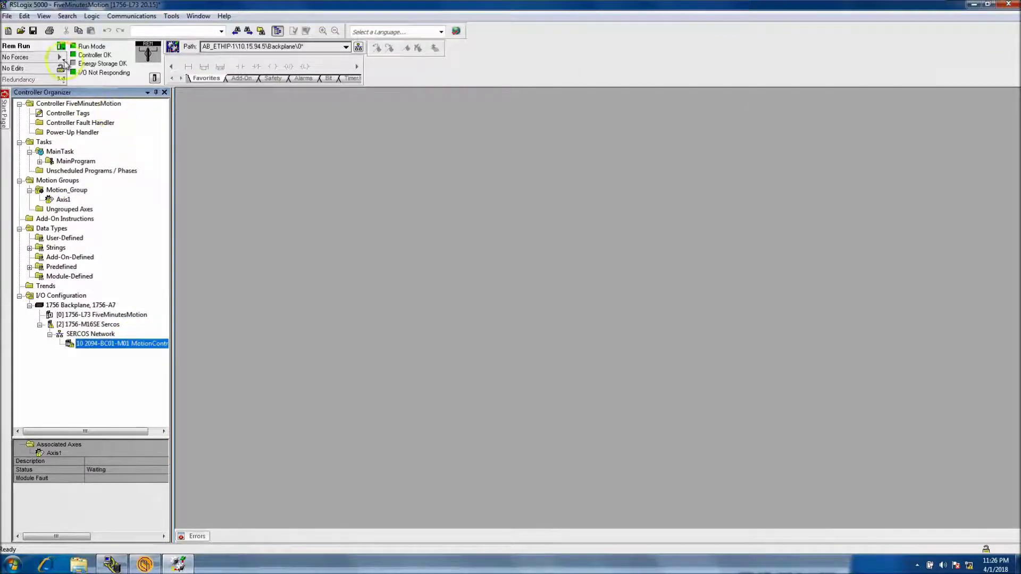
# Step: Take the project offline from the controller and select Axis1
pyautogui.click(61, 49)
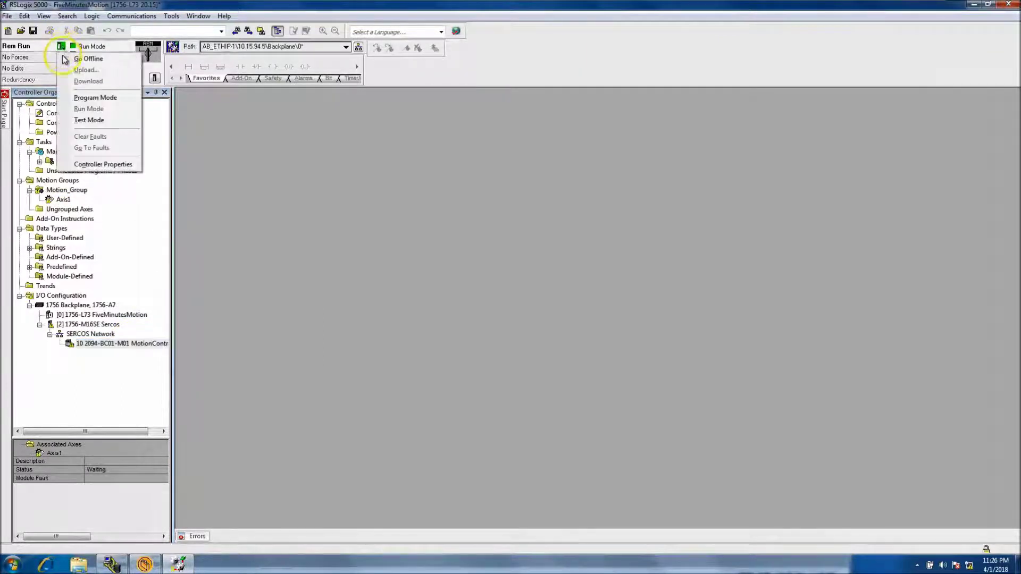
pyautogui.click(80, 51)
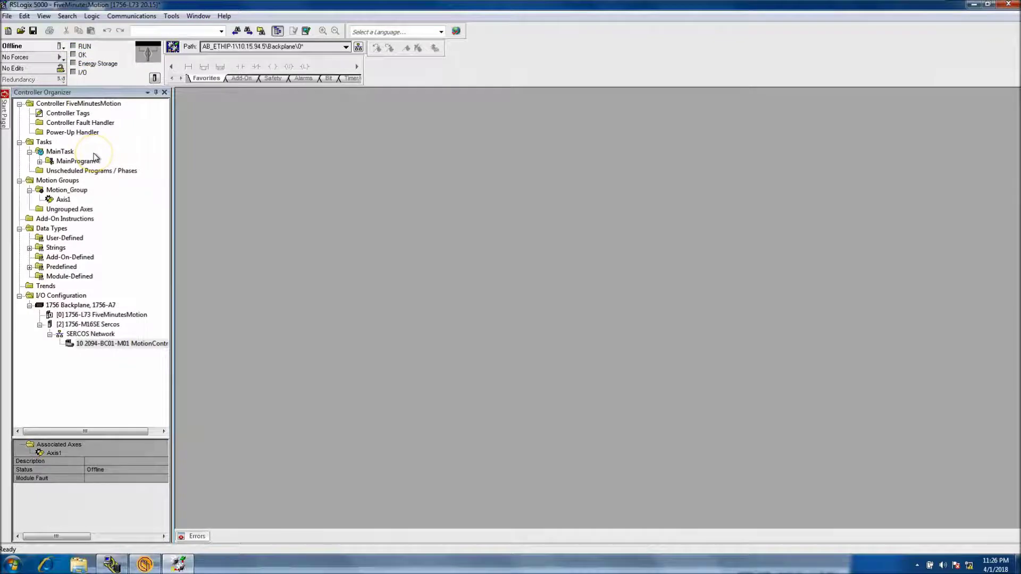
pyautogui.click(62, 199)
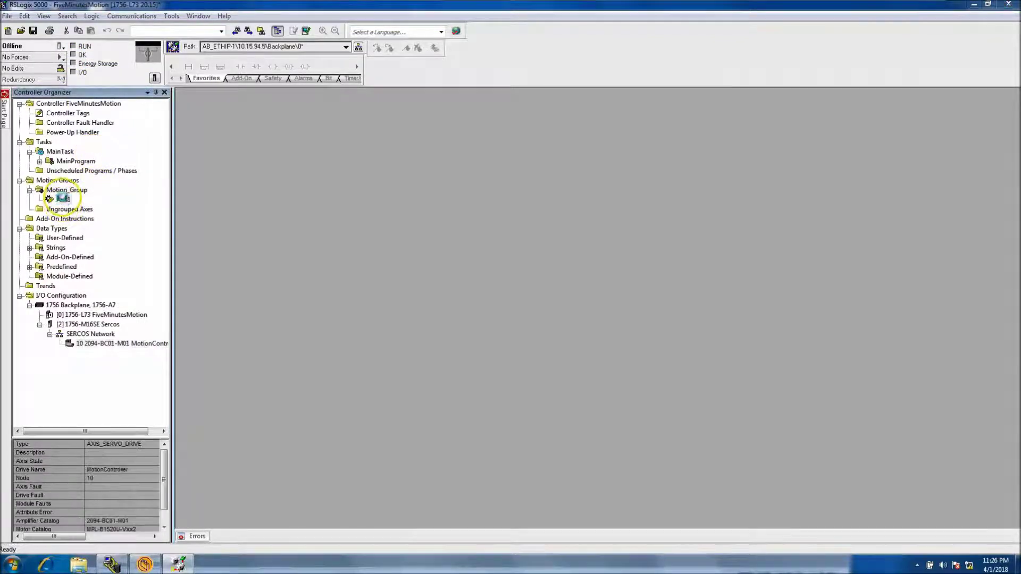
# Step: Change Axis1's motor catalog number to MPL-B1520U-Vxx4 on the Drive/Motor tab and apply it
pyautogui.doubleClick(63, 199)
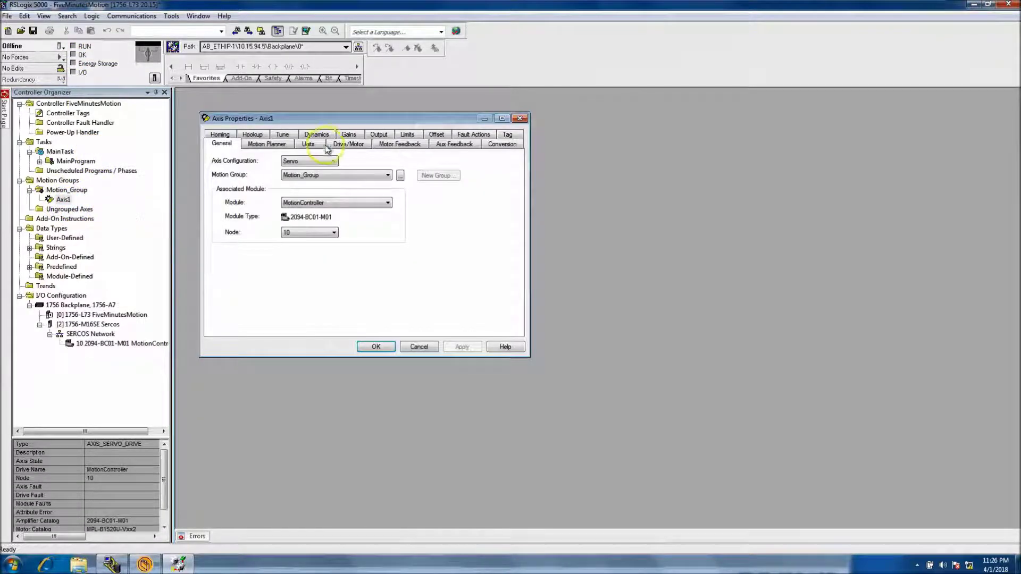
pyautogui.click(348, 144)
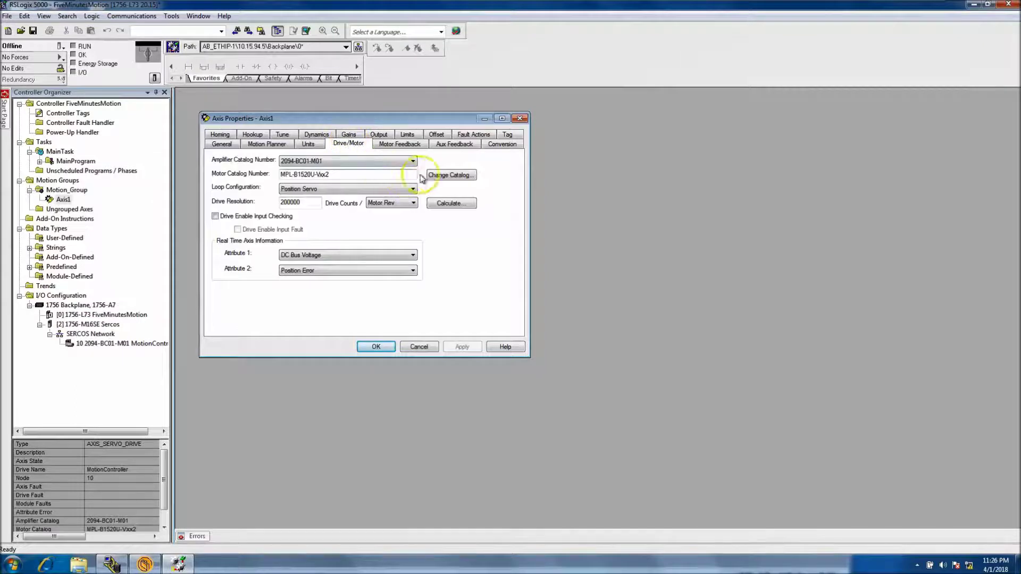
pyautogui.click(437, 178)
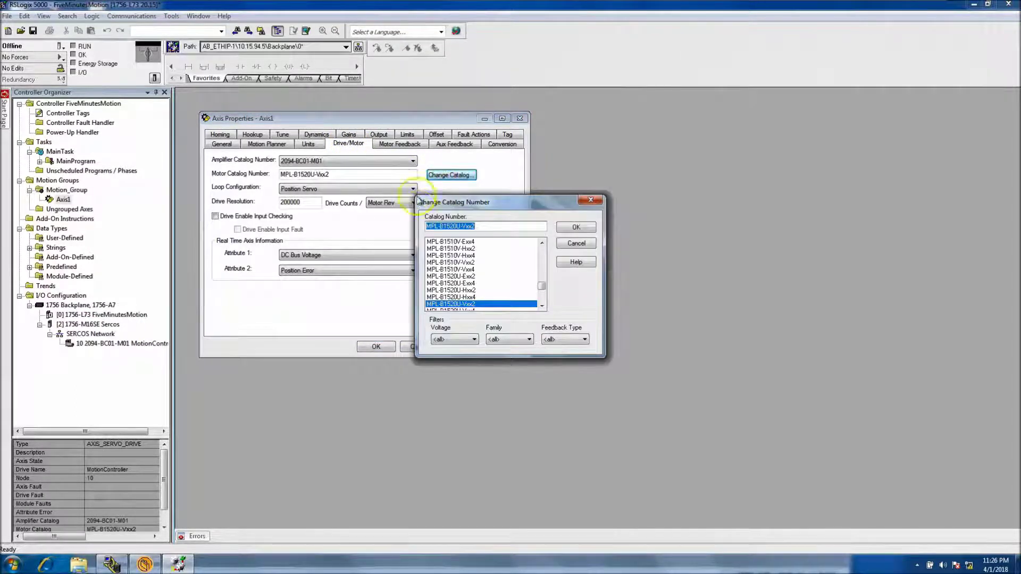
pyautogui.click(541, 306)
pyautogui.click(505, 304)
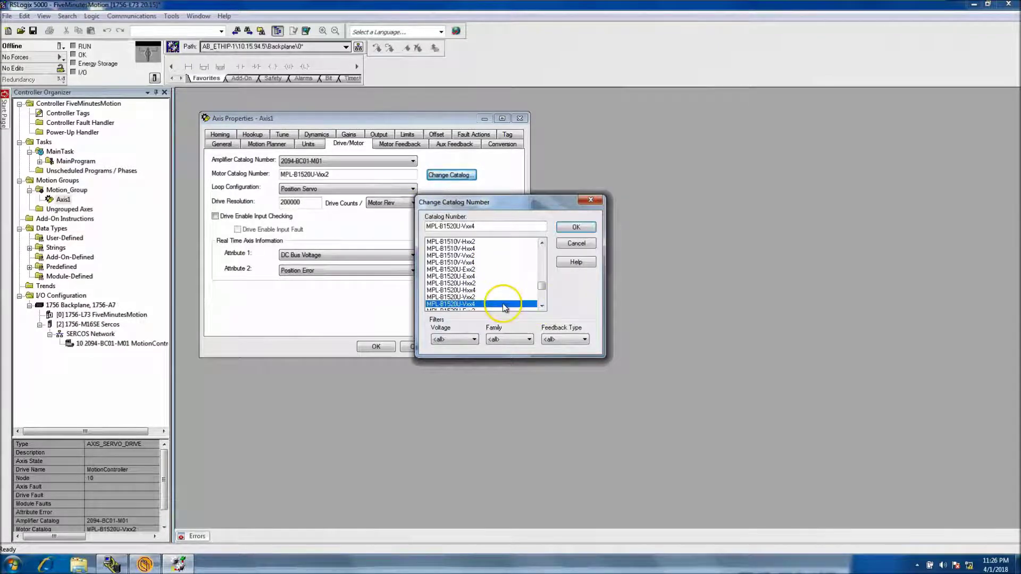
pyautogui.click(577, 227)
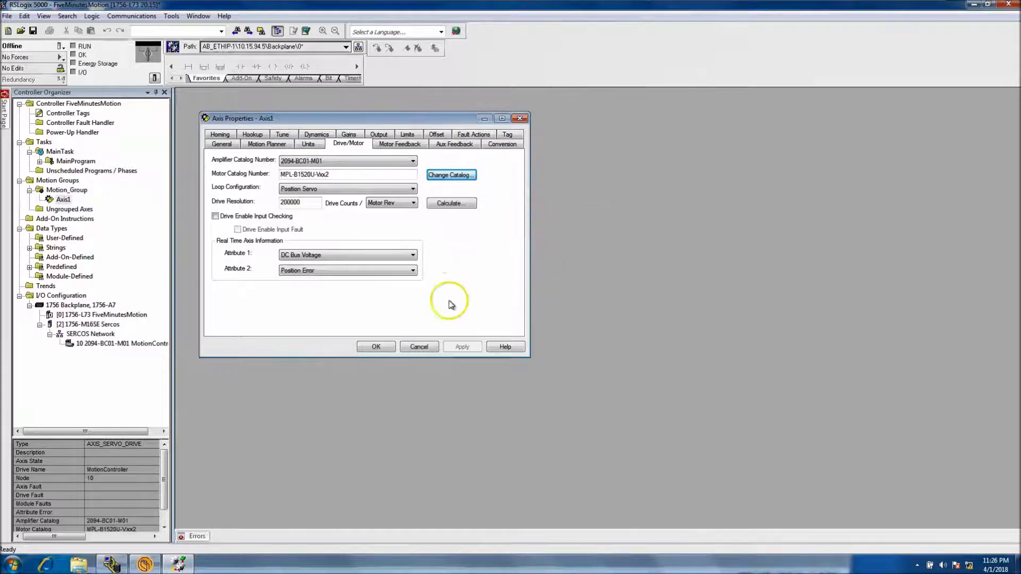
pyautogui.click(456, 347)
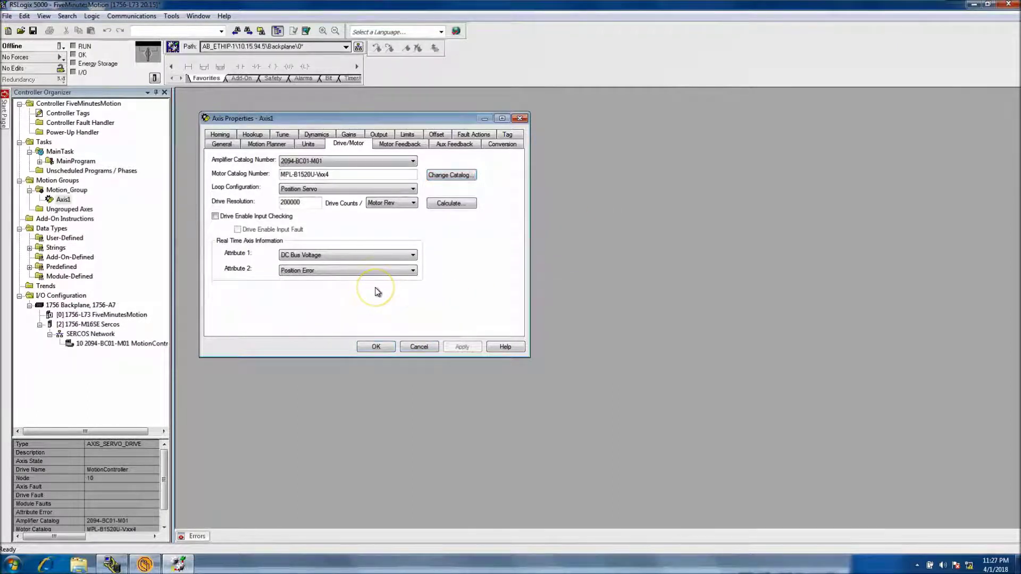
pyautogui.click(387, 346)
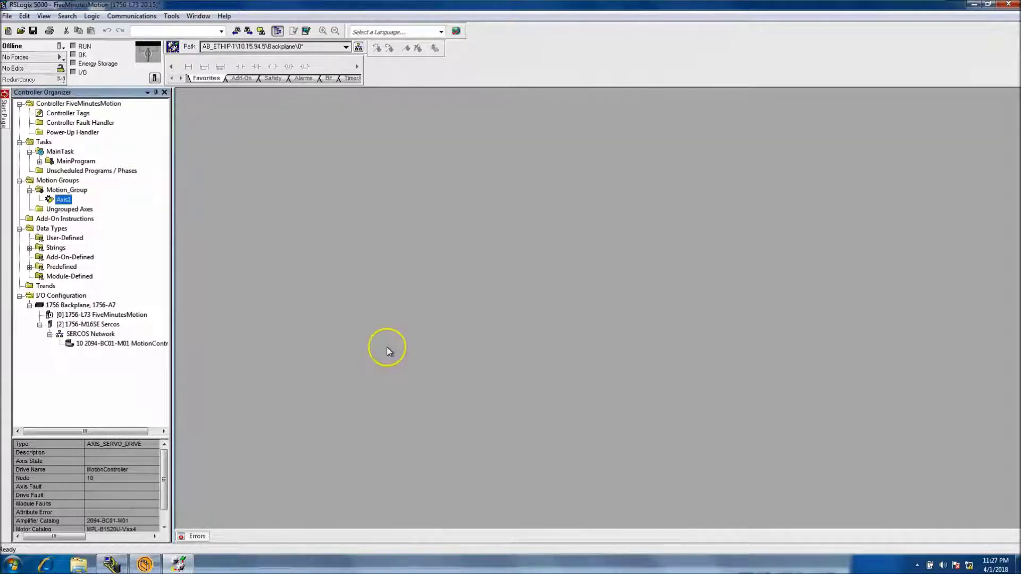
# Step: Download FiveMinutesMotion to the controller through Who Active and answer Yes to return to Remote Run
pyautogui.click(126, 16)
pyautogui.click(139, 26)
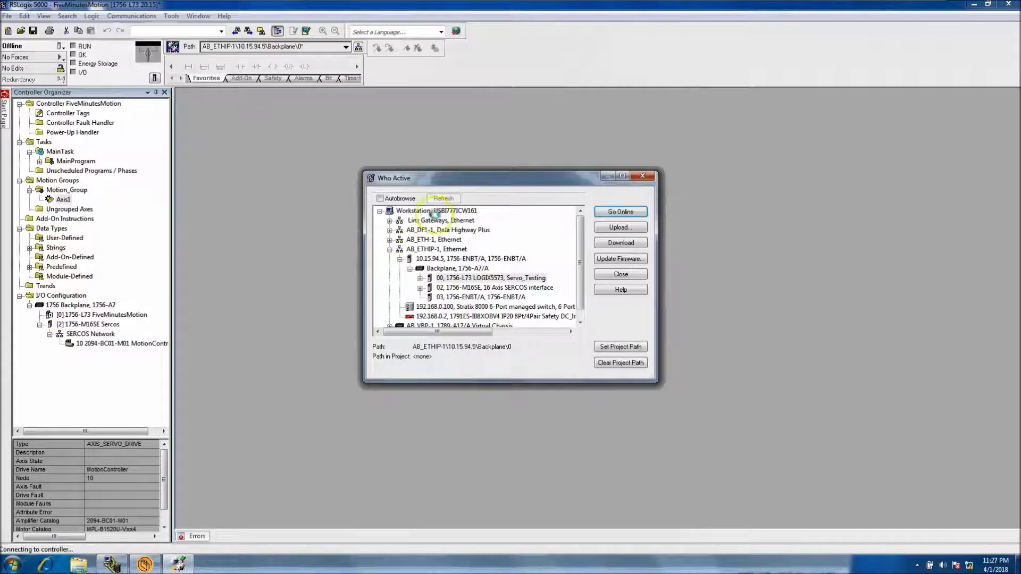
pyautogui.click(601, 245)
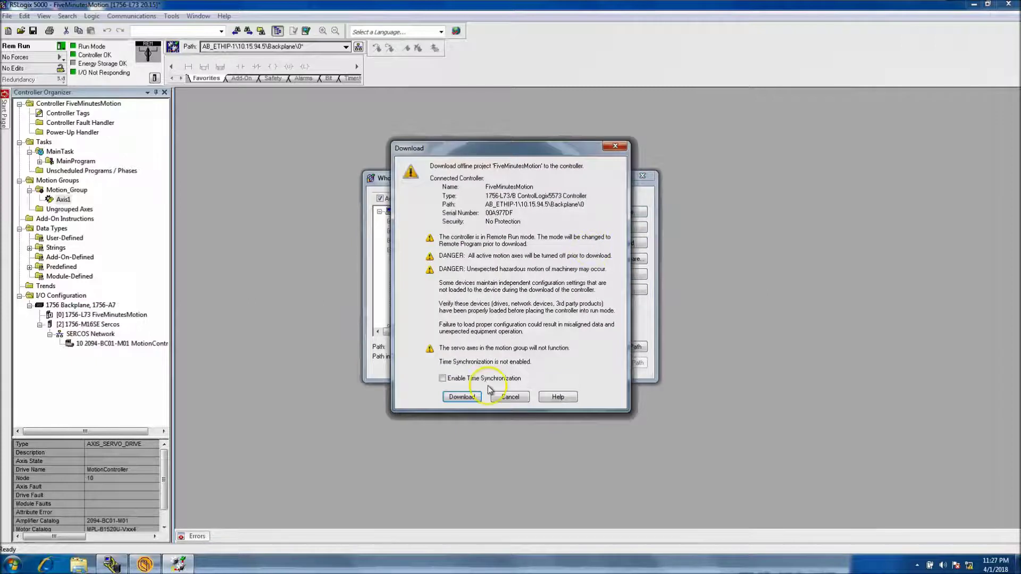
pyautogui.click(460, 396)
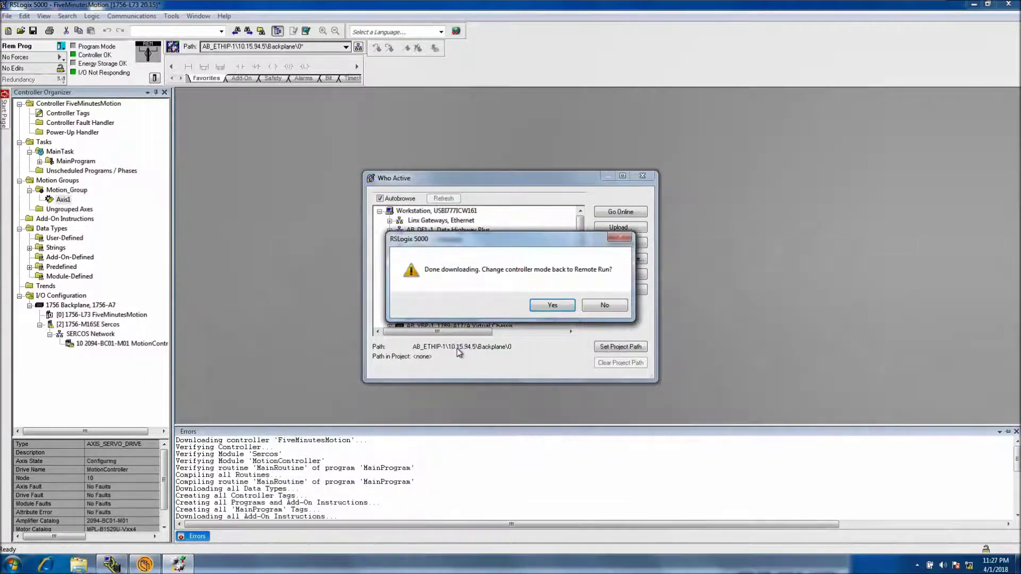
pyautogui.click(557, 306)
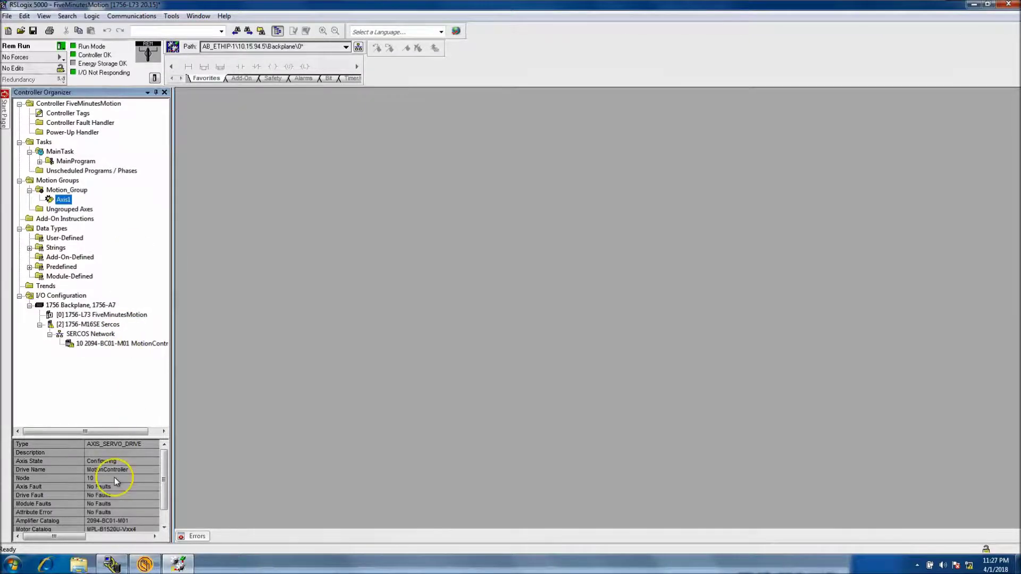
pyautogui.click(144, 563)
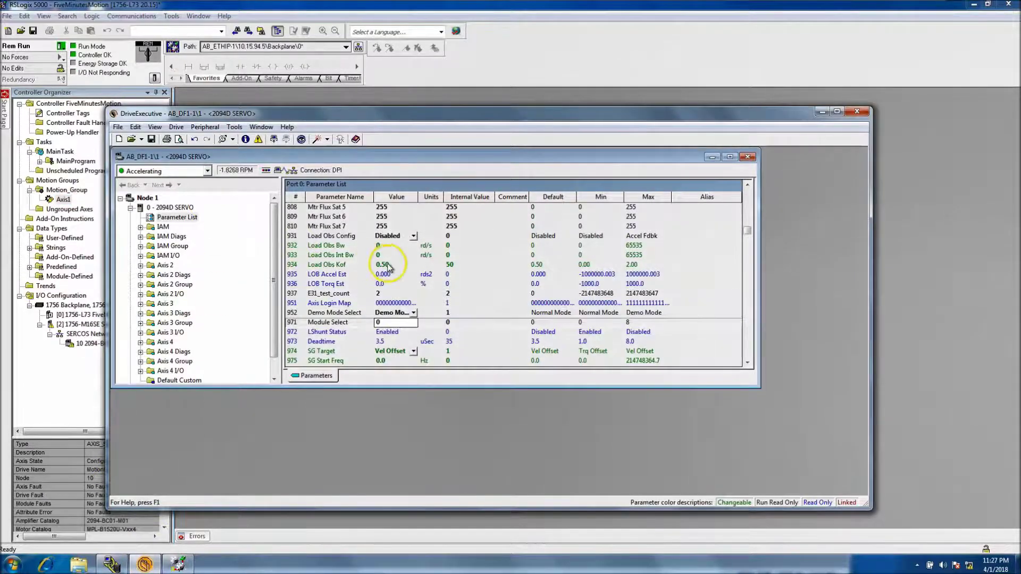
pyautogui.click(230, 261)
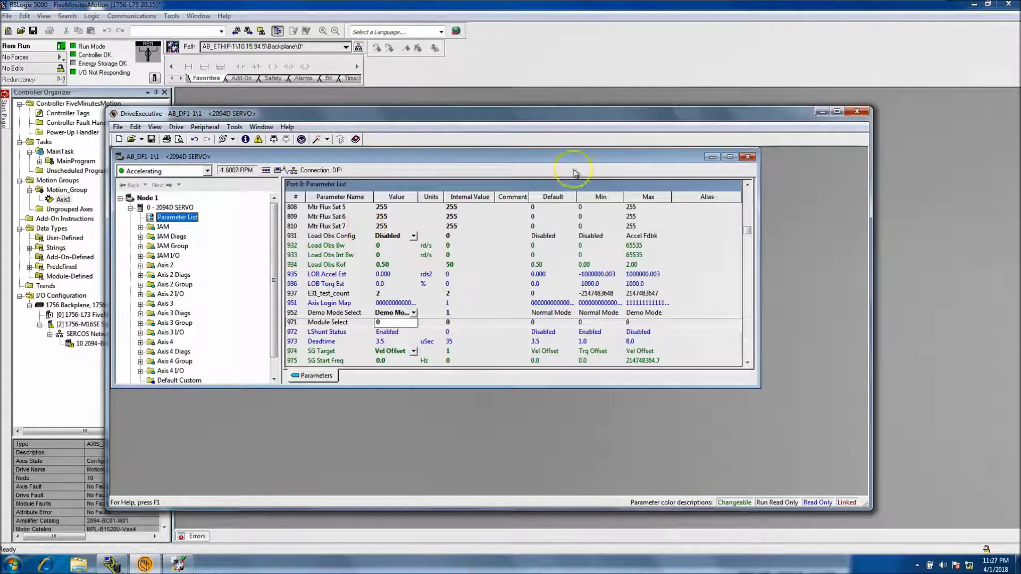
pyautogui.click(821, 113)
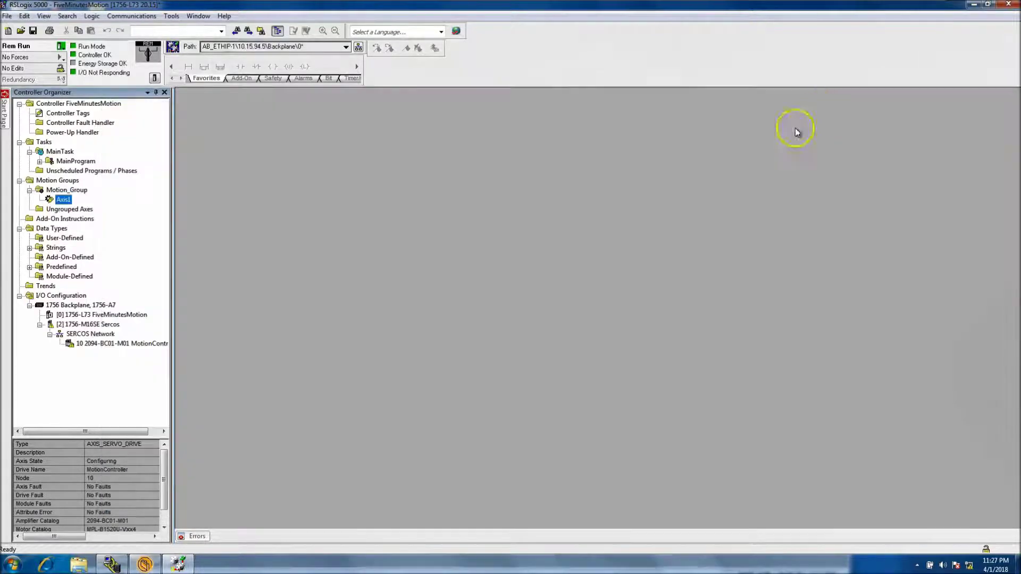
# Step: Check the 1756-M16SE Sercos module's connection fault details, then close its properties
pyautogui.click(88, 325)
pyautogui.rightClick(88, 325)
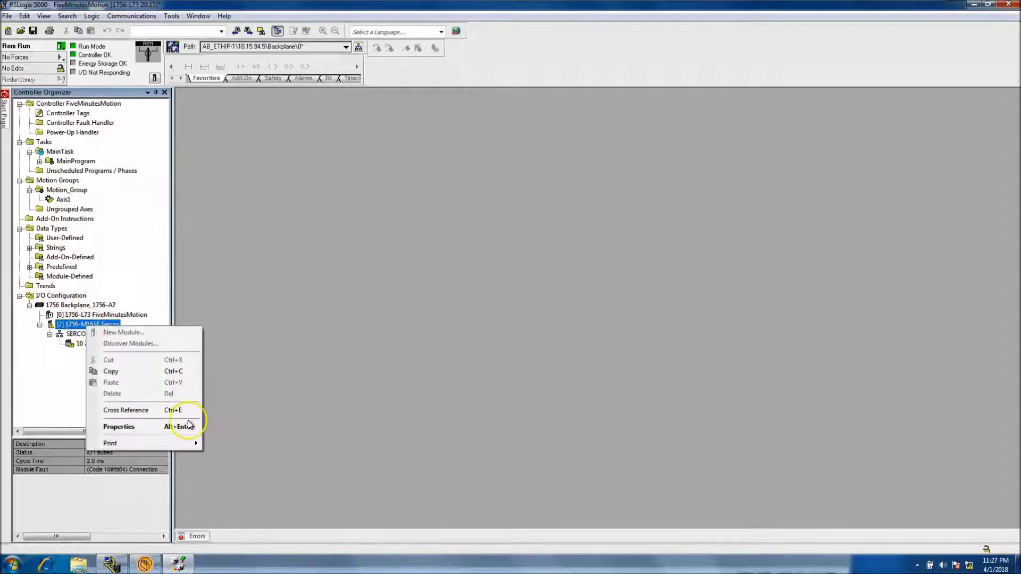
pyautogui.click(146, 427)
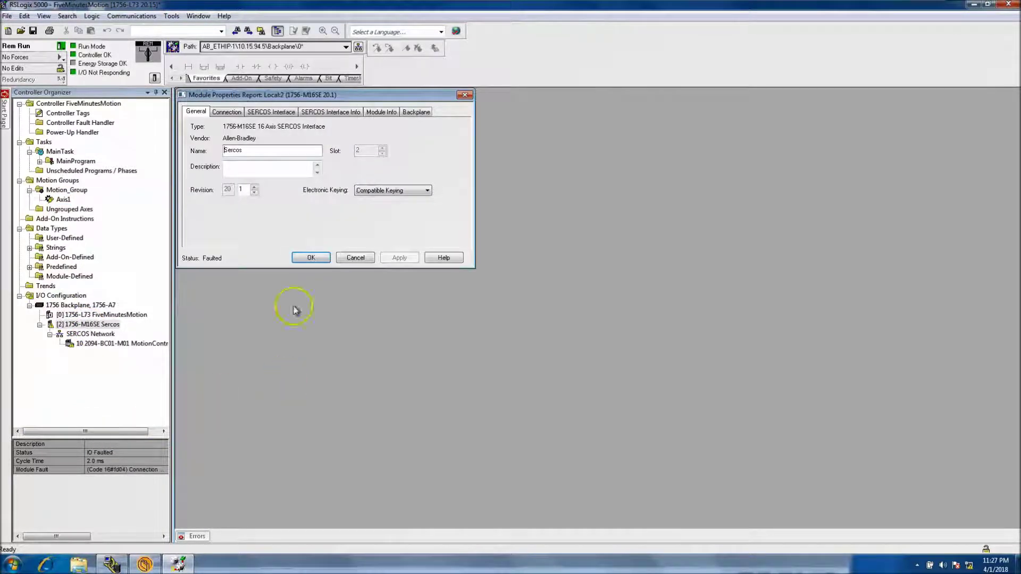
pyautogui.click(226, 113)
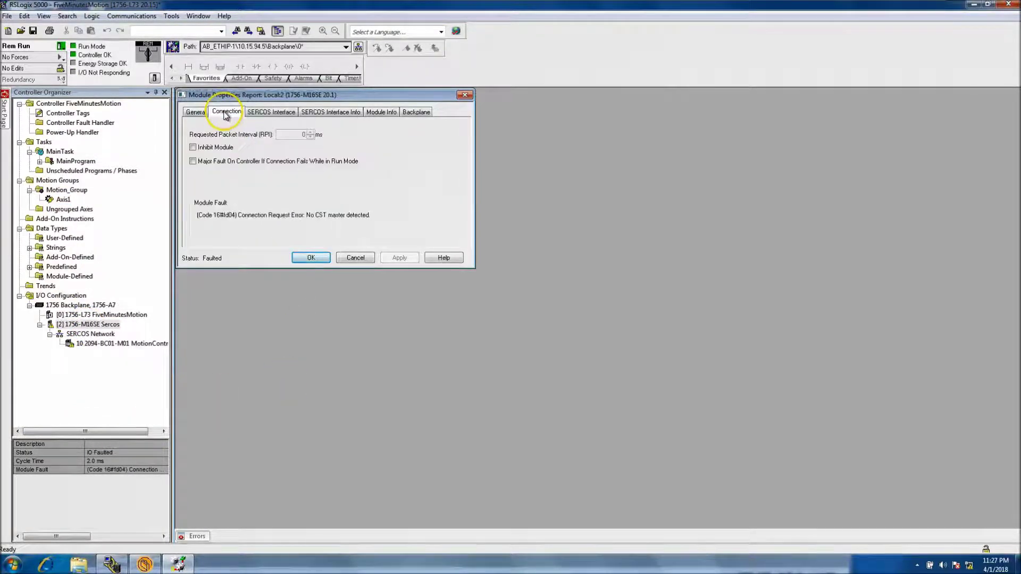
pyautogui.click(361, 257)
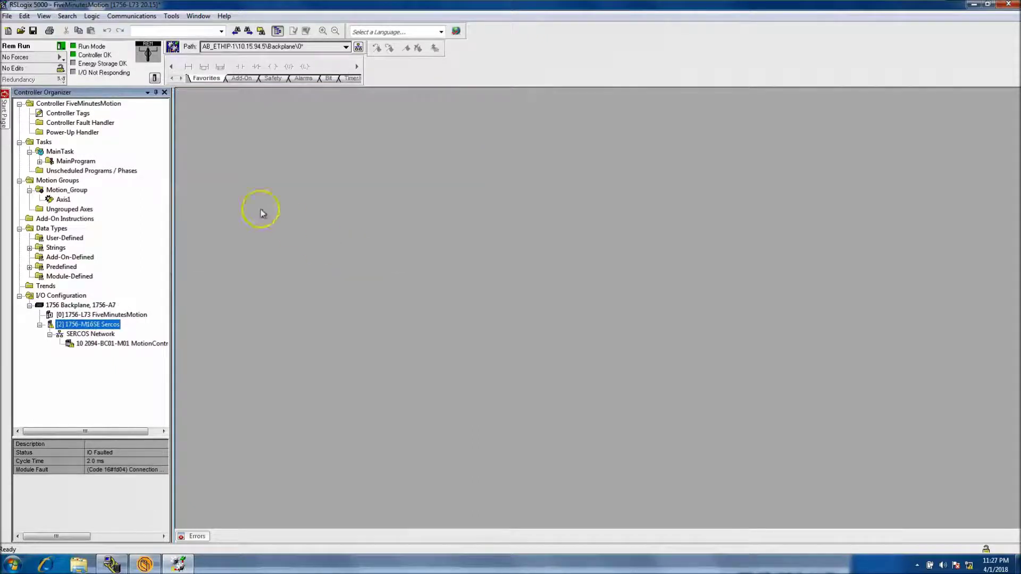
# Step: Enable time synchronization on the controller's Date/Time tab and apply it
pyautogui.click(154, 78)
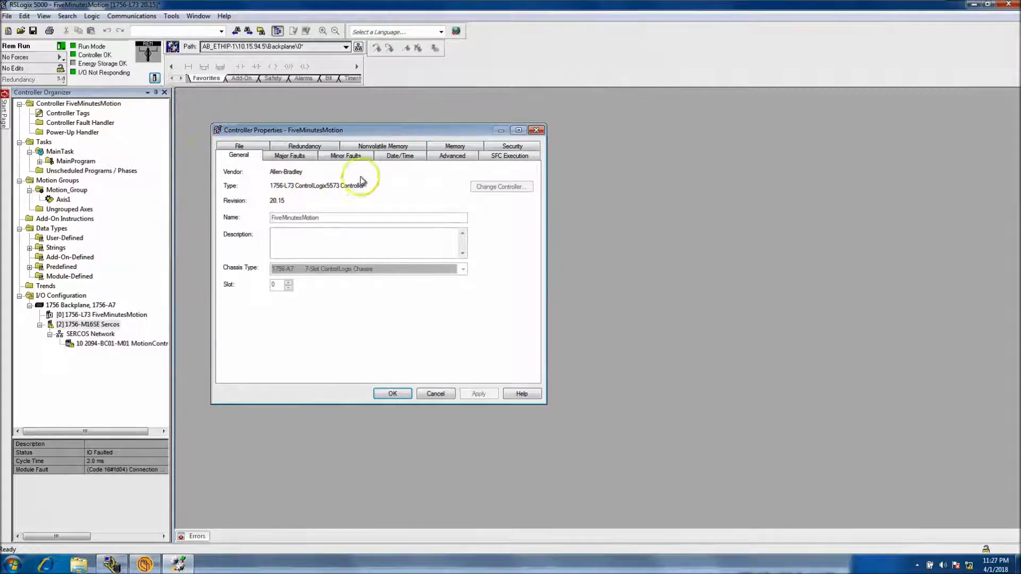
pyautogui.click(403, 155)
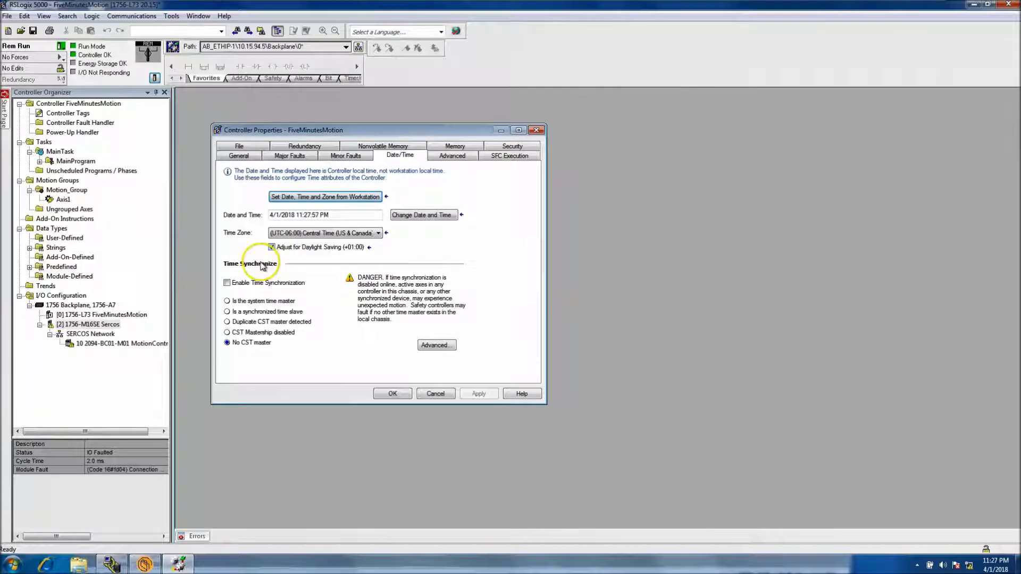
pyautogui.click(228, 283)
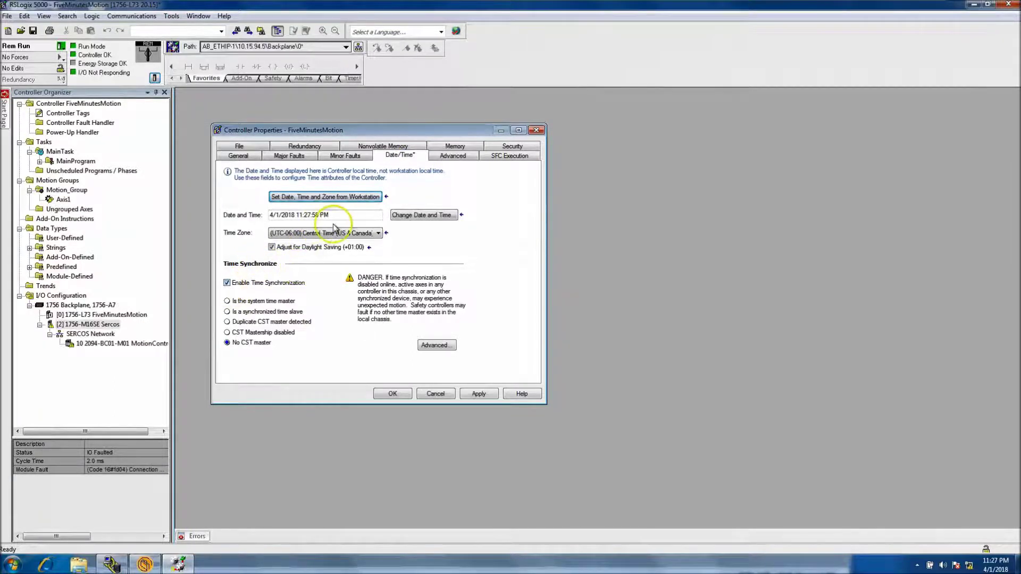
pyautogui.click(334, 198)
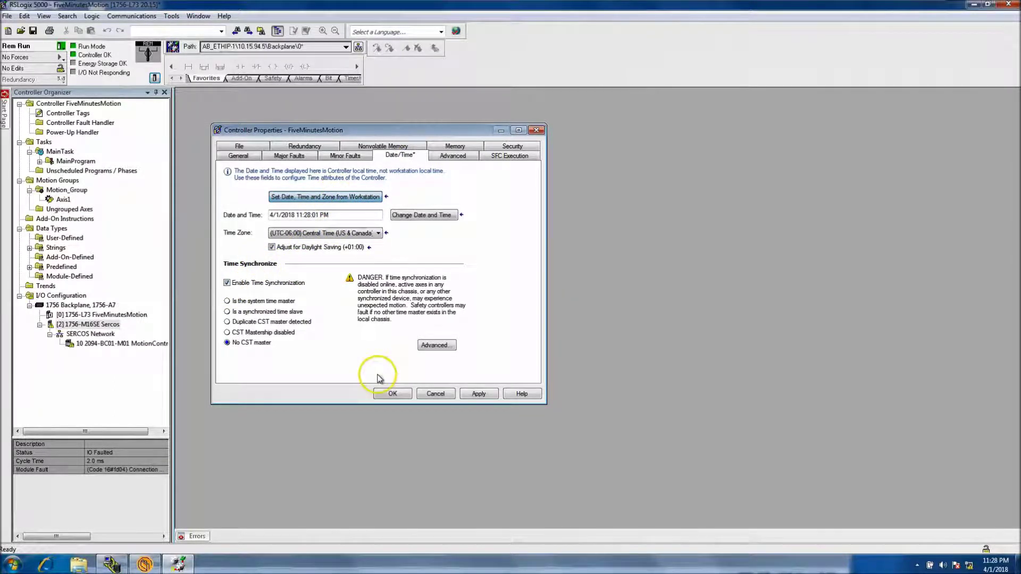
pyautogui.click(468, 394)
pyautogui.click(393, 394)
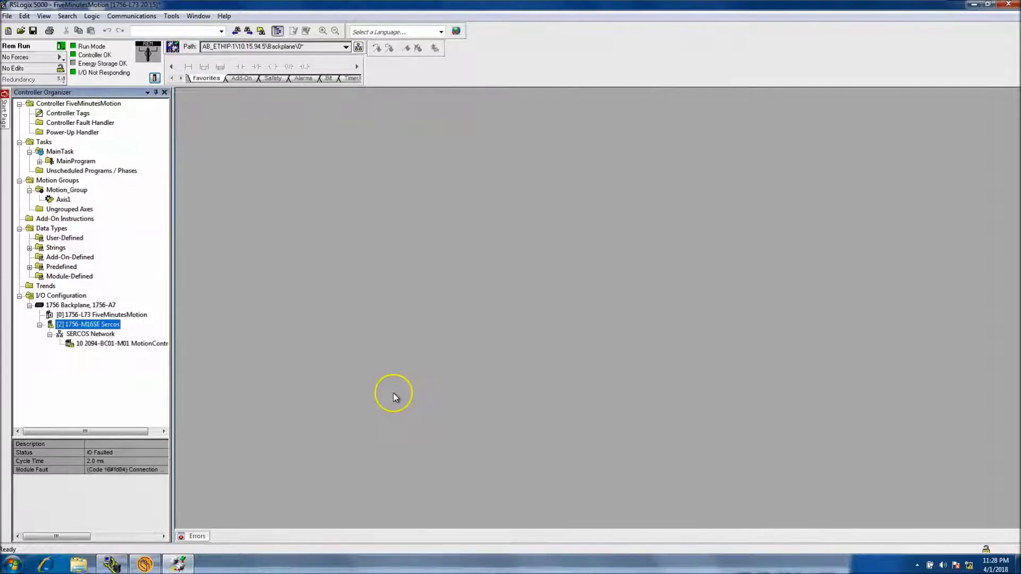
# Step: Review the Date/Time tab again, cancel without changes, and select Axis1
pyautogui.click(155, 78)
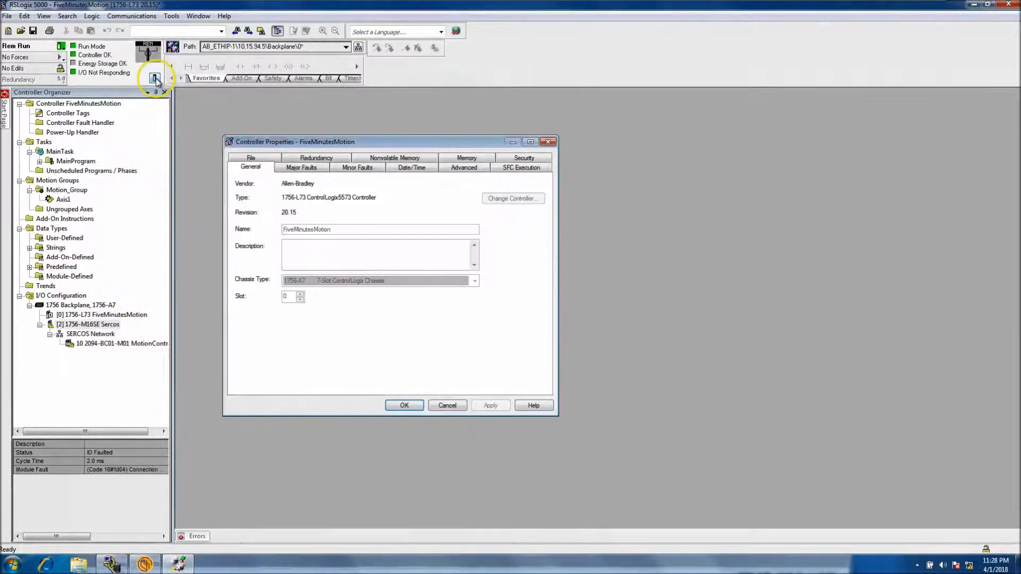
pyautogui.click(412, 167)
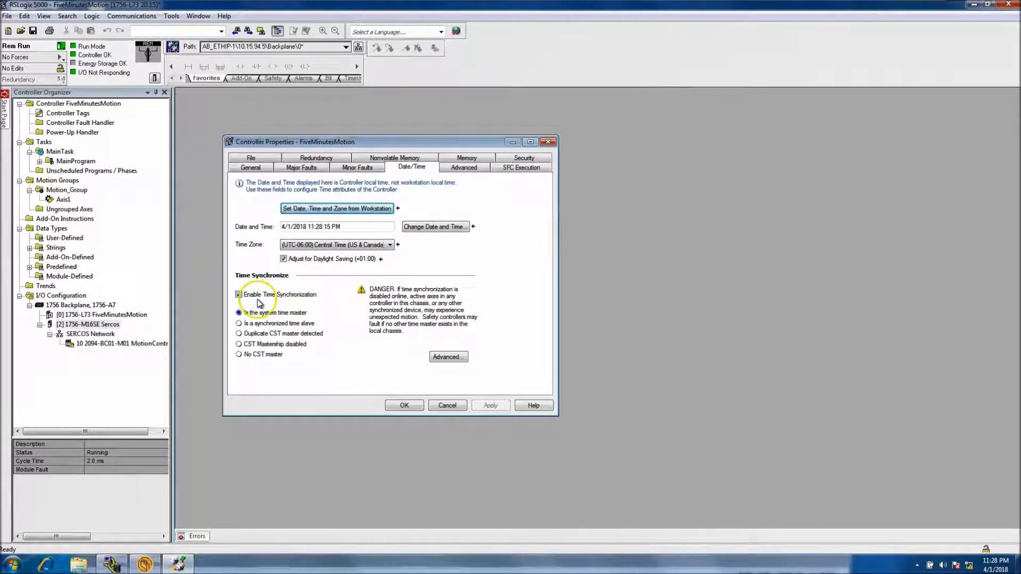
pyautogui.click(441, 403)
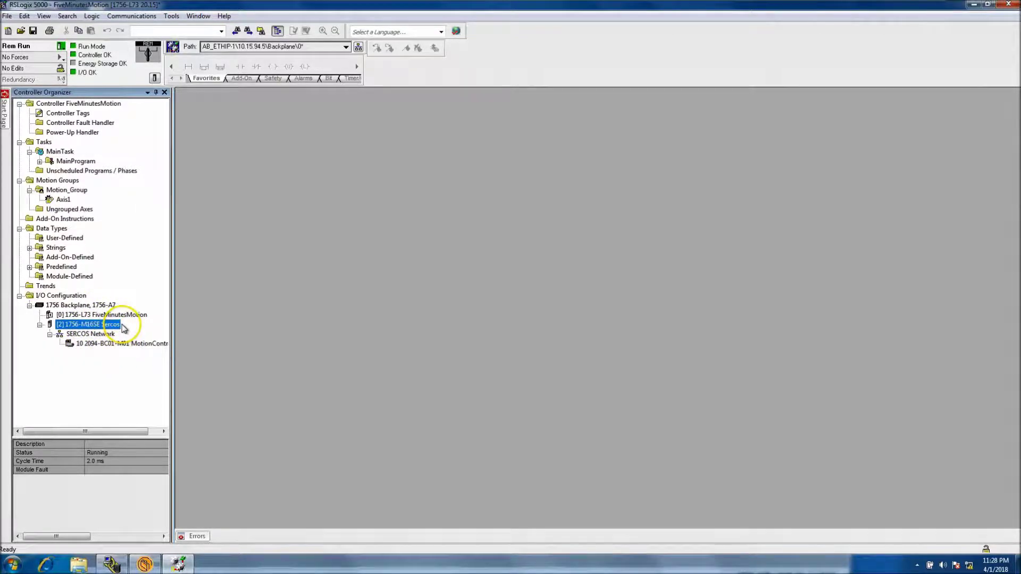
pyautogui.click(63, 200)
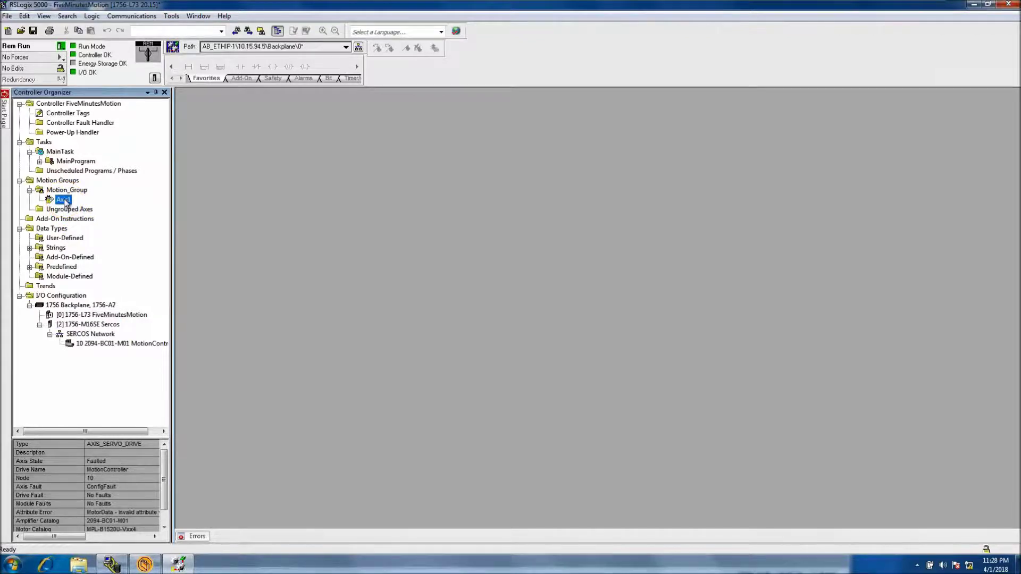
# Step: Review Axis1's Drive/Motor settings, keeping Position Servo loop configuration, and cancel
pyautogui.rightClick(65, 203)
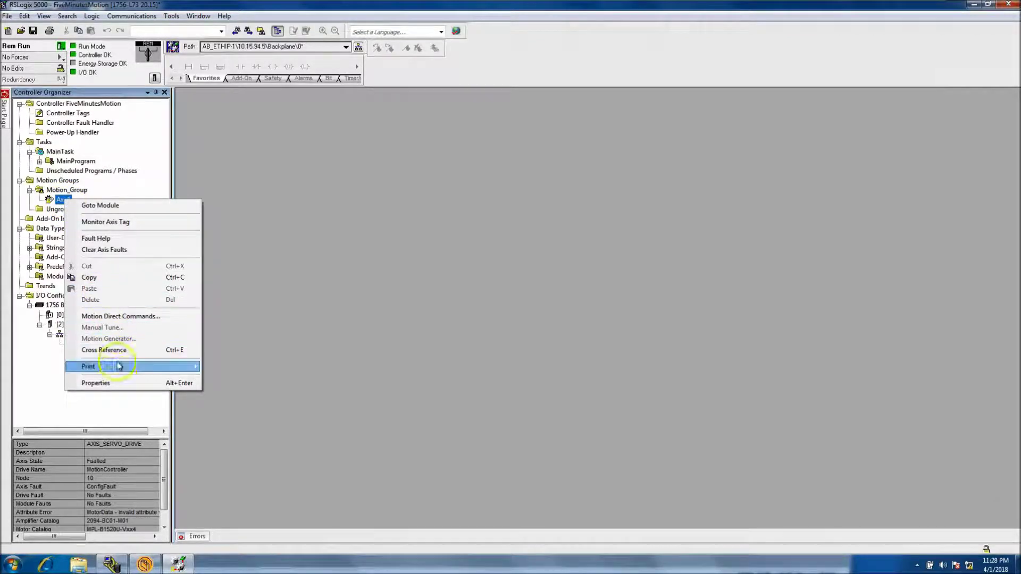
pyautogui.click(118, 383)
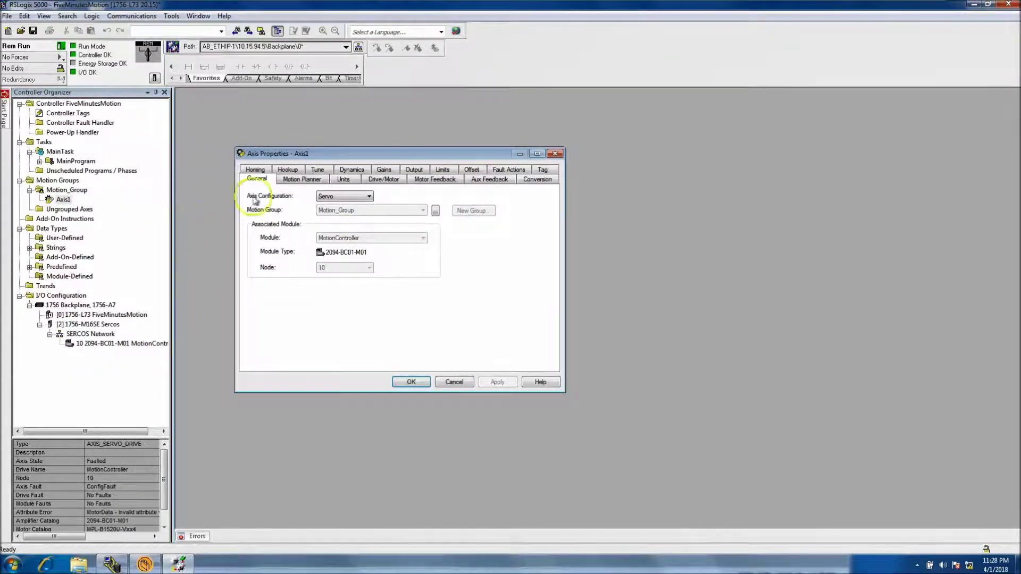
pyautogui.click(396, 181)
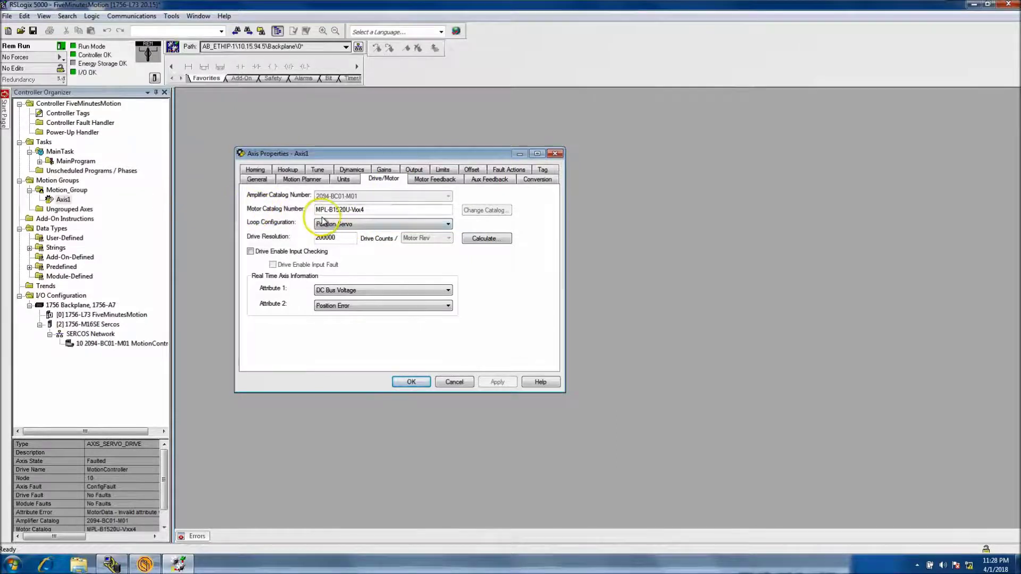
pyautogui.click(402, 225)
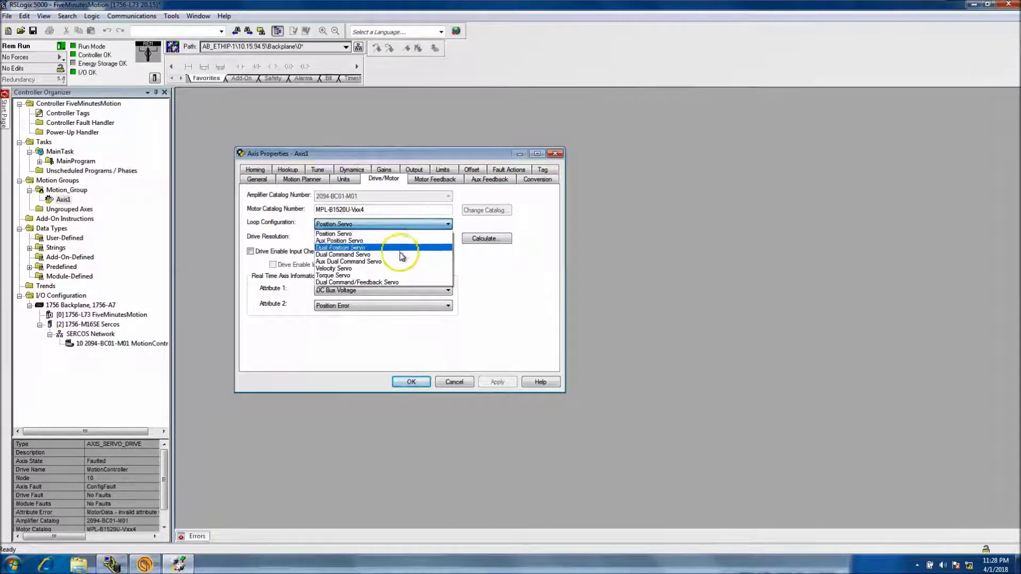
pyautogui.click(261, 200)
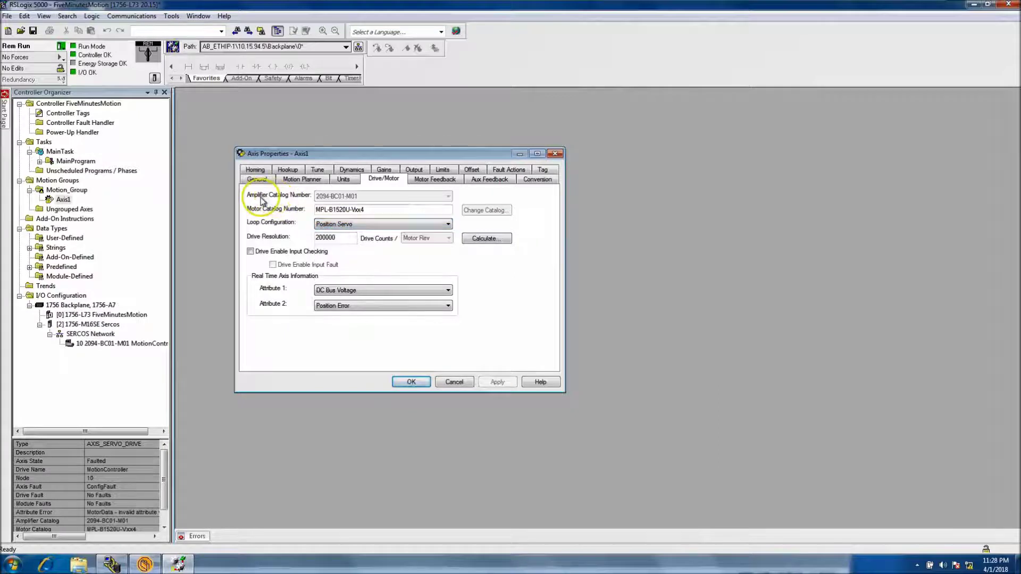
pyautogui.click(62, 46)
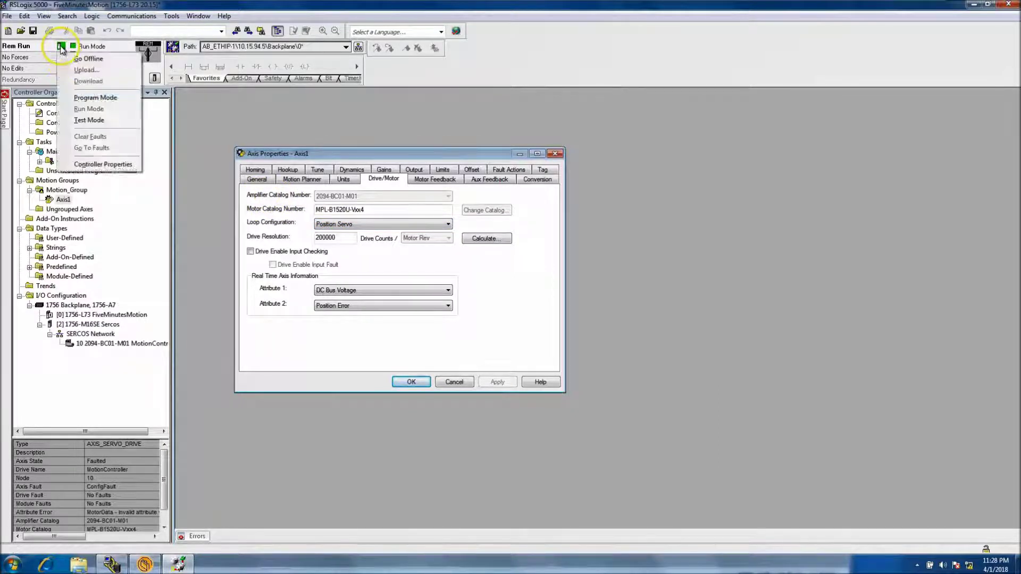
pyautogui.click(454, 381)
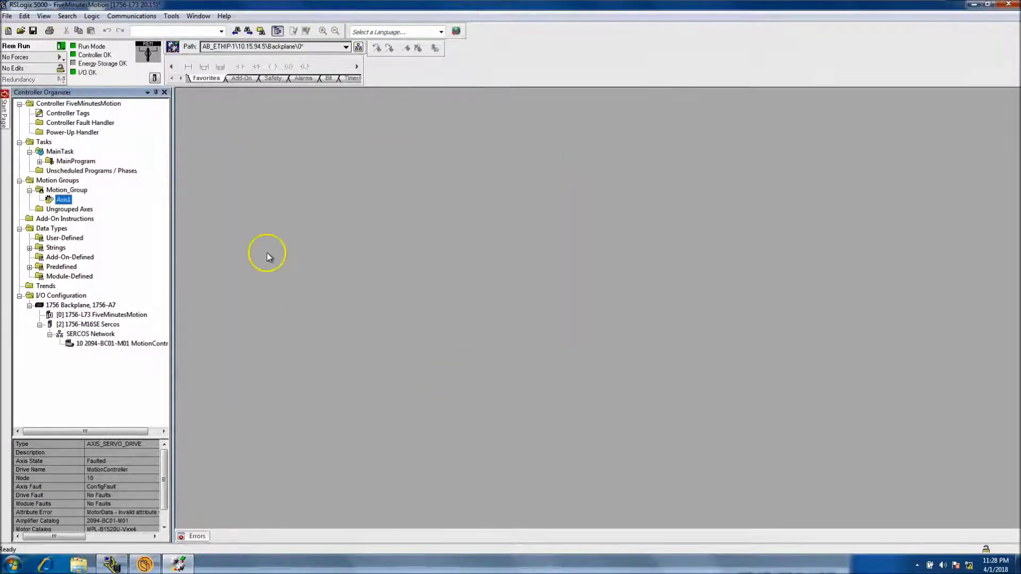
# Step: Clear Axis1's motion faults and take the project offline
pyautogui.rightClick(63, 200)
pyautogui.click(93, 250)
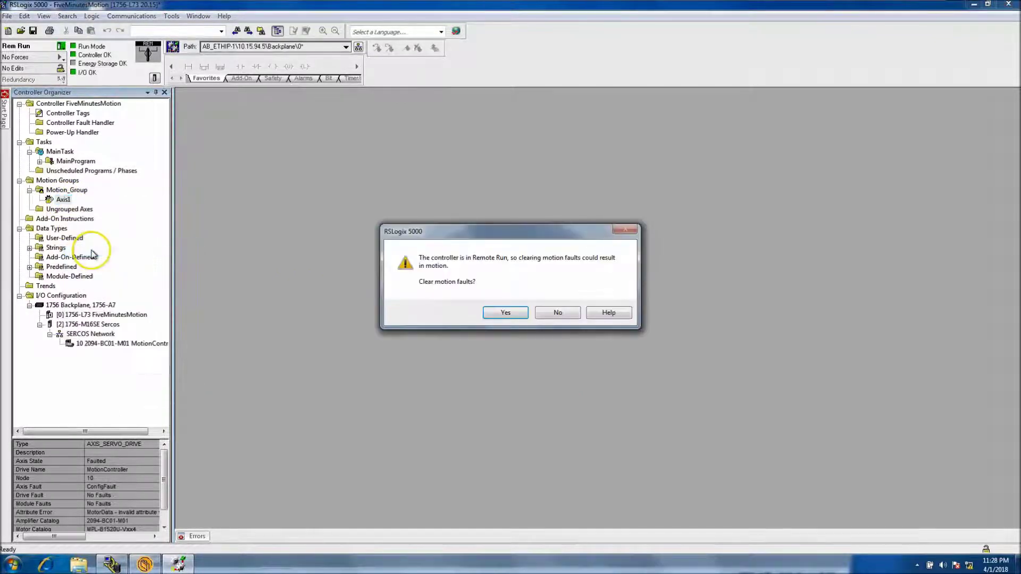
pyautogui.click(491, 313)
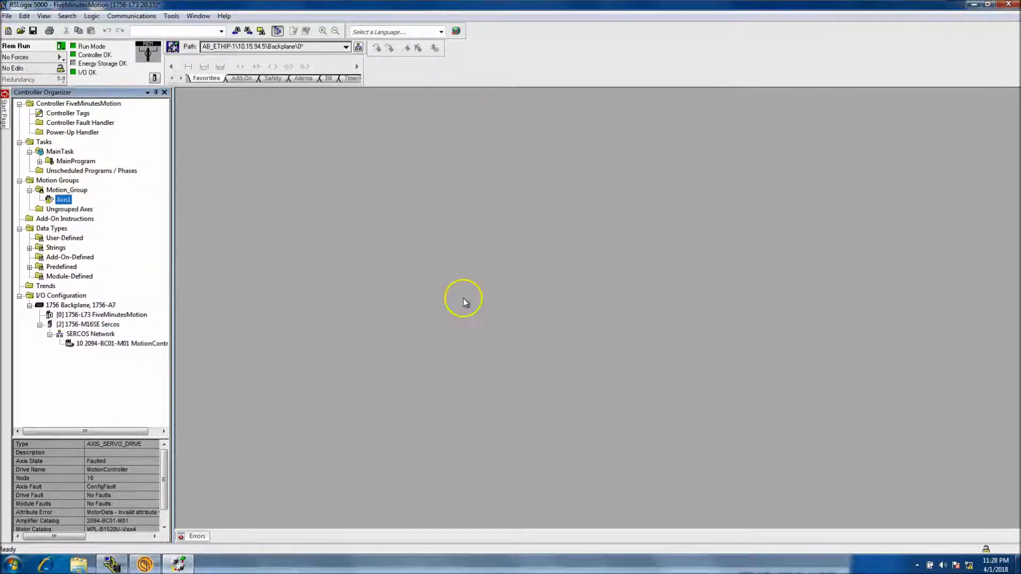
pyautogui.click(61, 47)
pyautogui.click(64, 59)
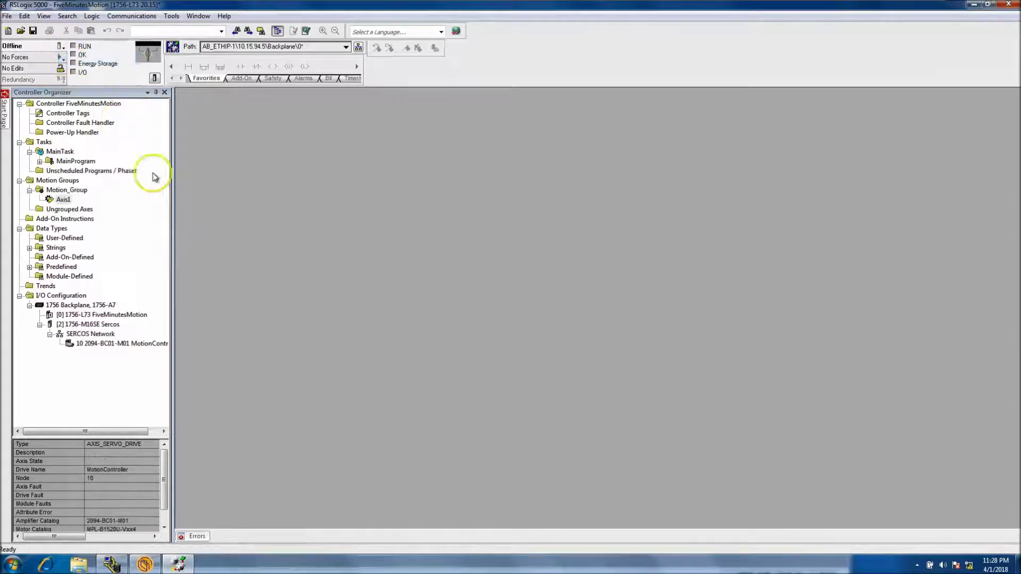
# Step: Set Axis1's motor back to MPL-B1520U-Vxx2 with Position Servo, save, and browse Who Active
pyautogui.click(63, 200)
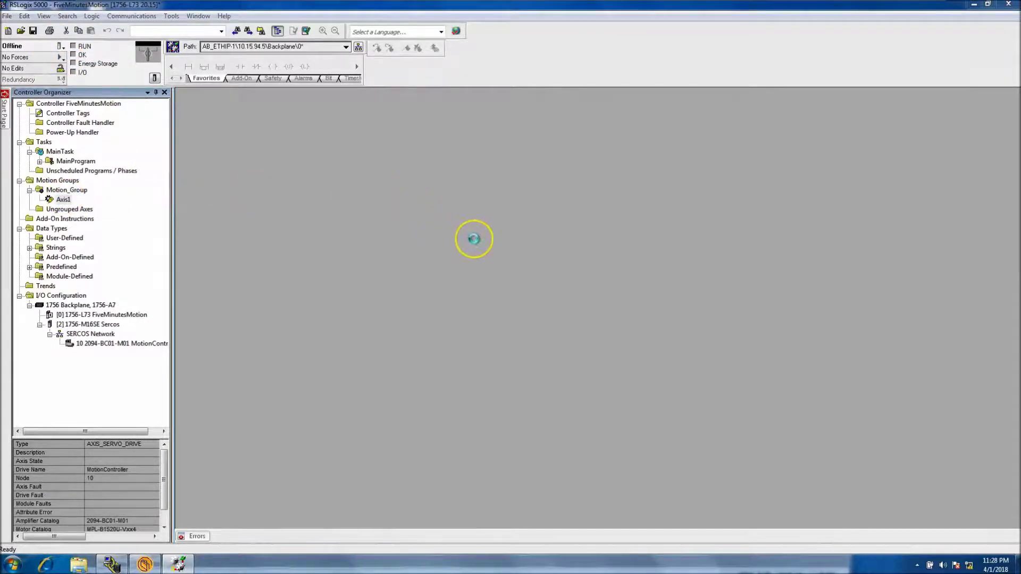
pyautogui.click(412, 191)
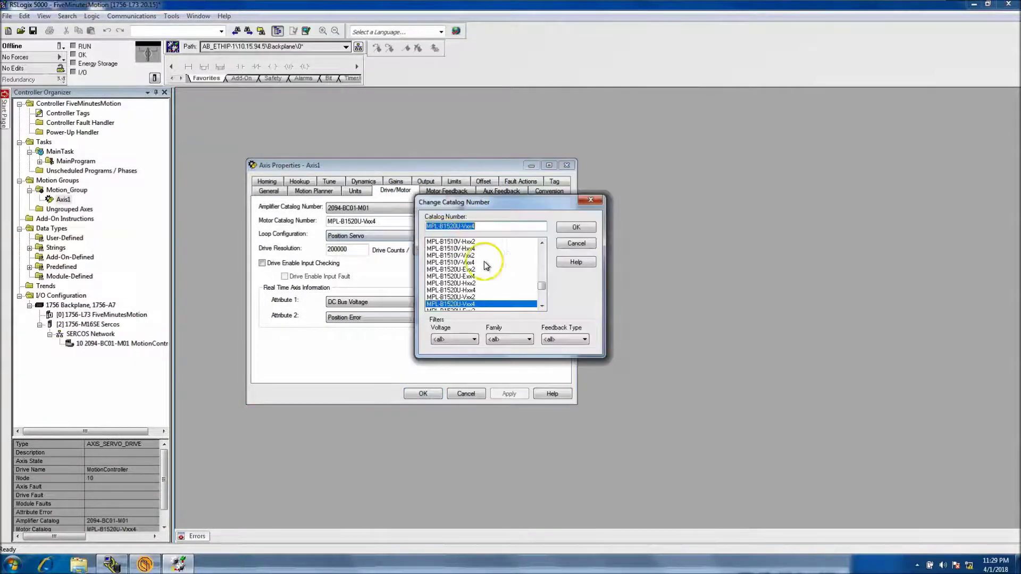
pyautogui.click(566, 227)
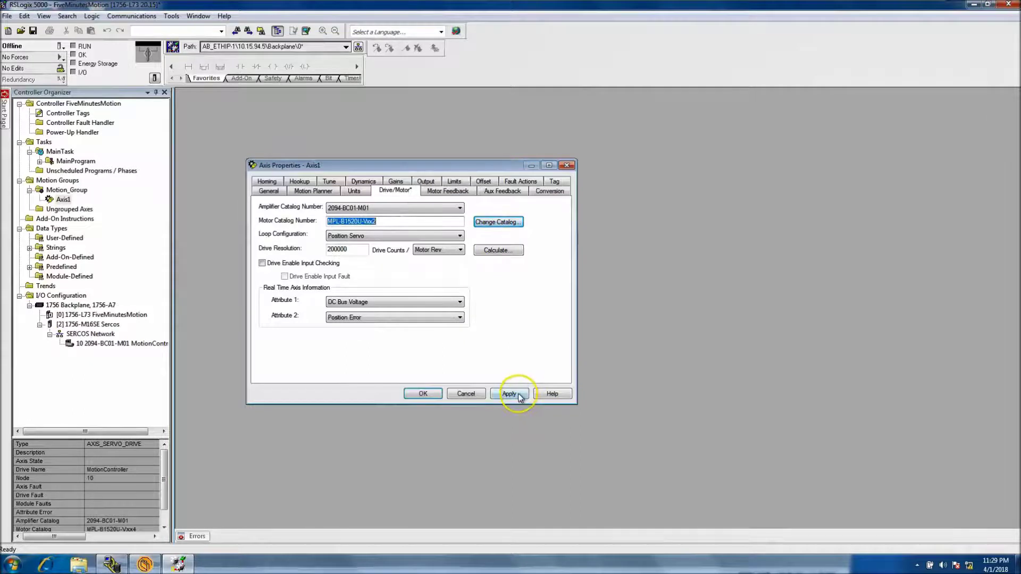
pyautogui.click(459, 236)
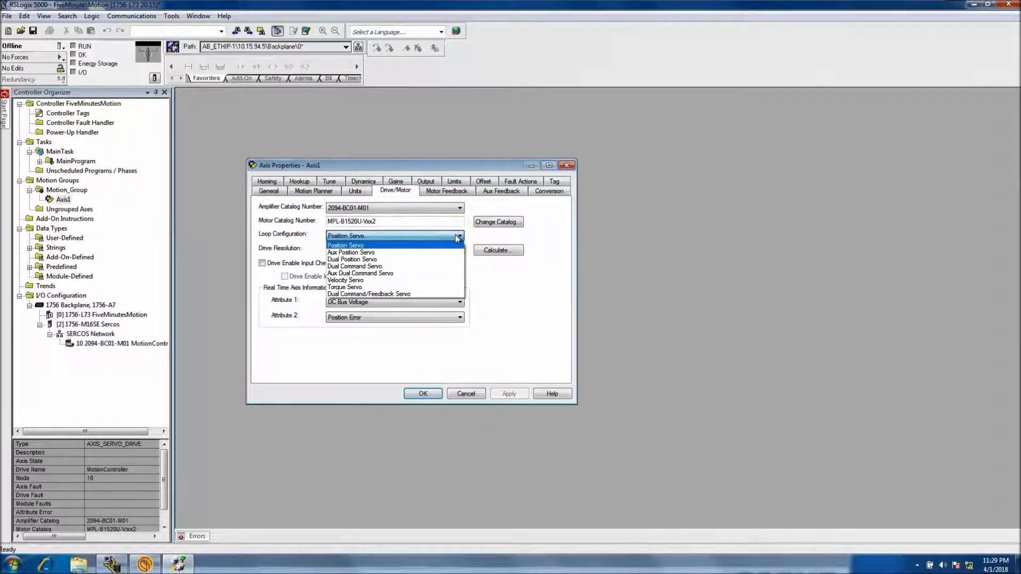
pyautogui.click(497, 292)
pyautogui.click(421, 393)
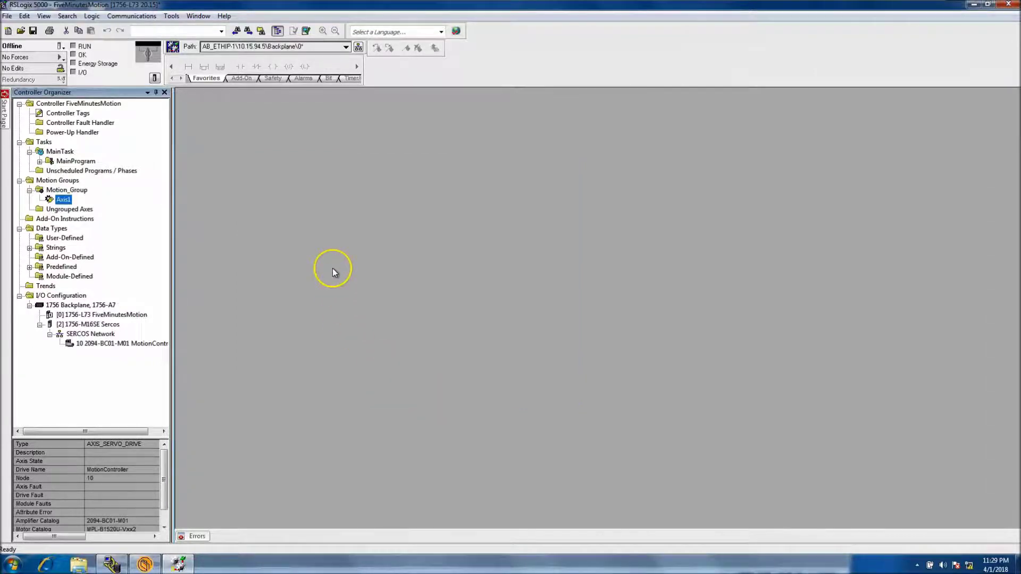
pyautogui.click(131, 16)
pyautogui.click(128, 23)
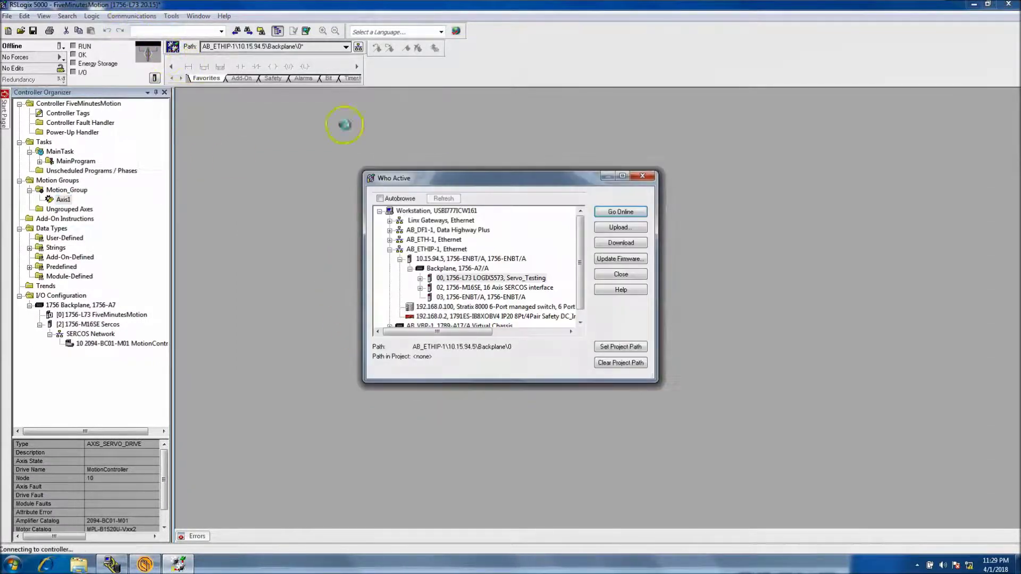
# Step: Download the project with the MPL-B1520U-Vxx2 motor and answer Yes to return to Remote Run
pyautogui.click(621, 243)
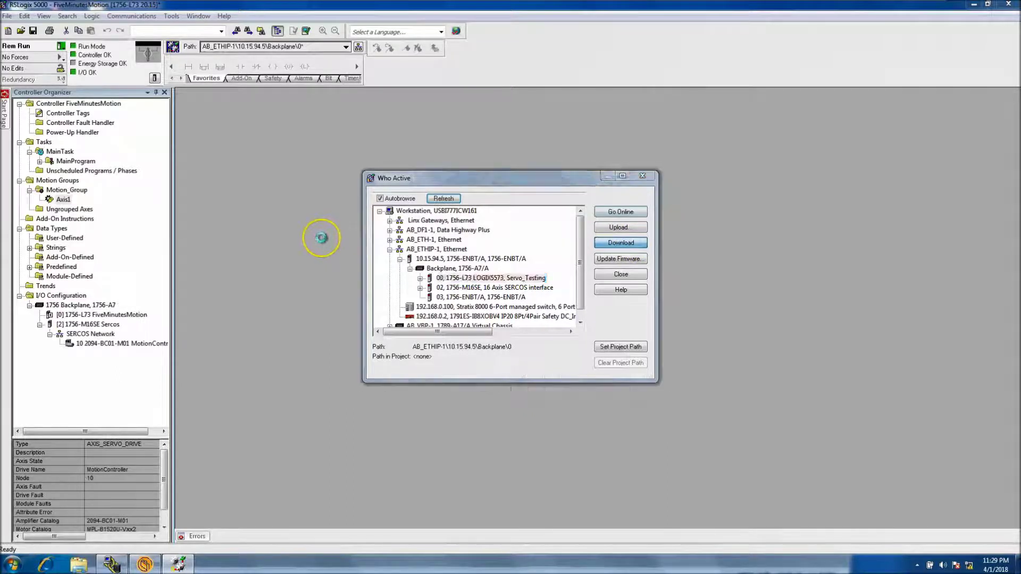
pyautogui.click(461, 388)
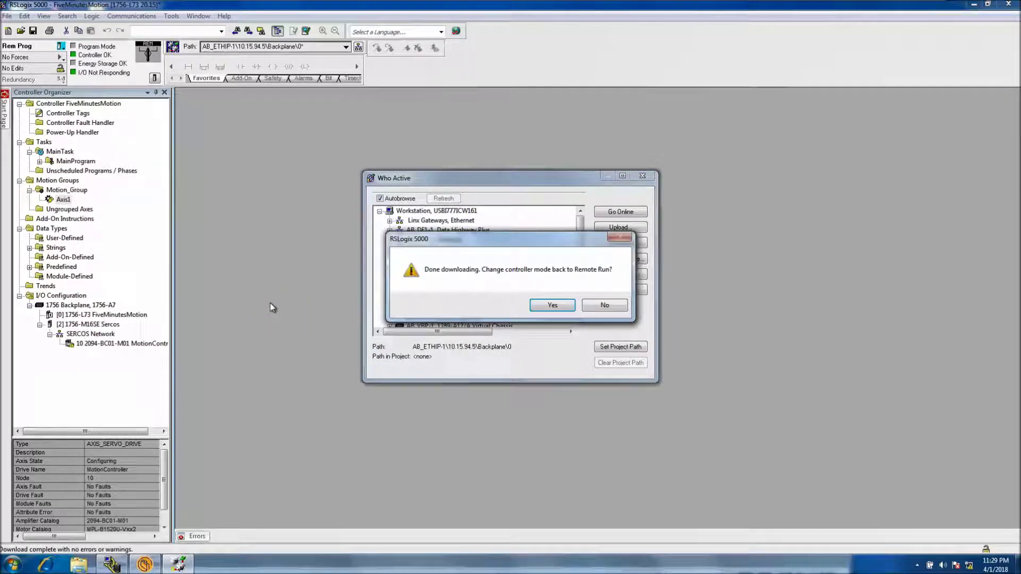
pyautogui.click(552, 305)
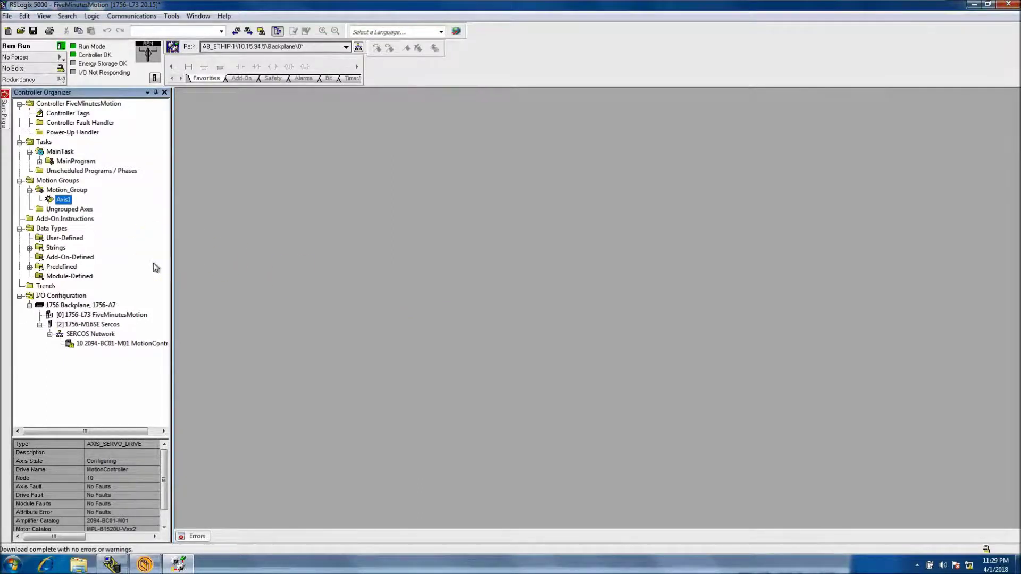
pyautogui.click(70, 200)
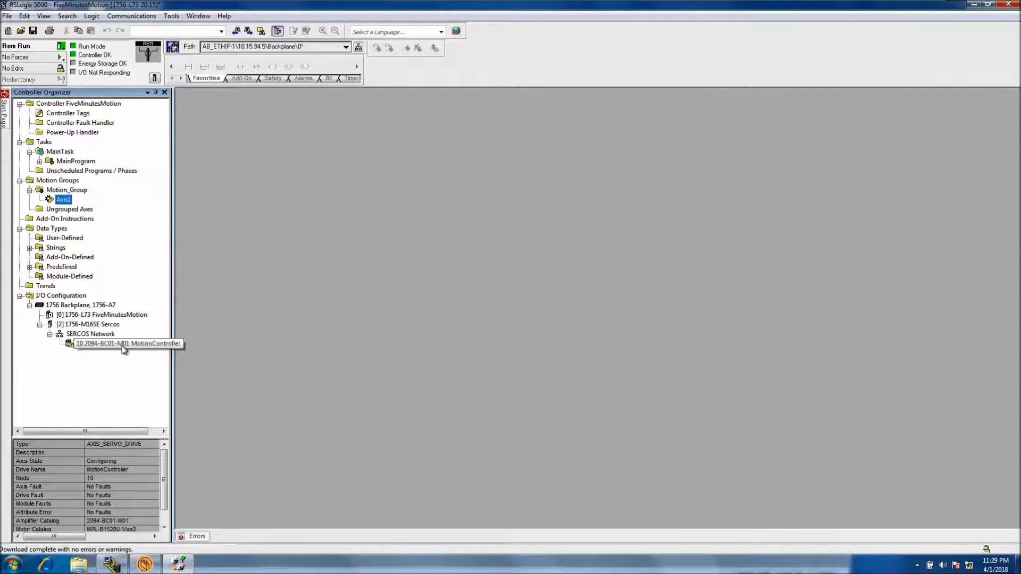
pyautogui.click(143, 345)
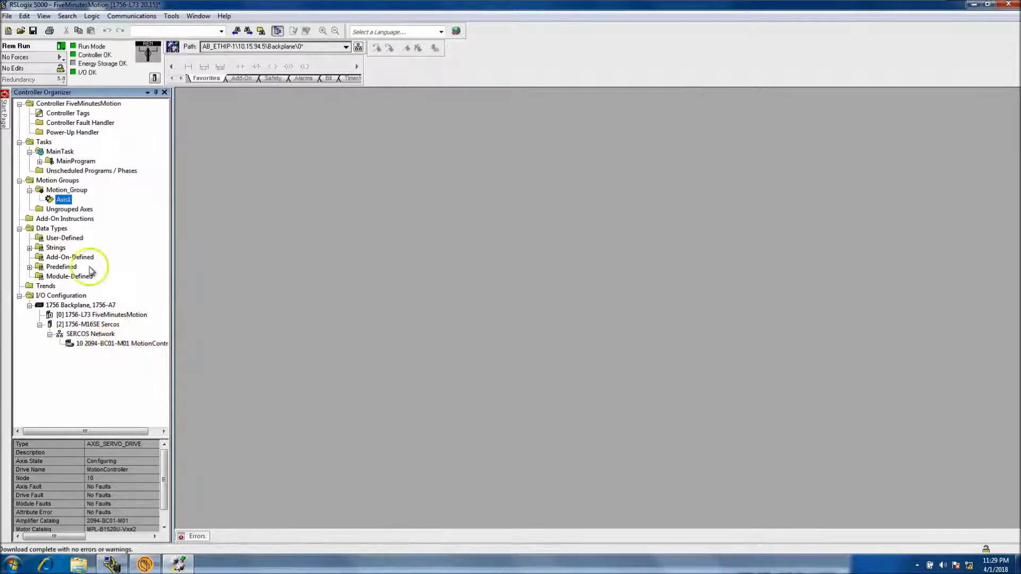
pyautogui.rightClick(64, 201)
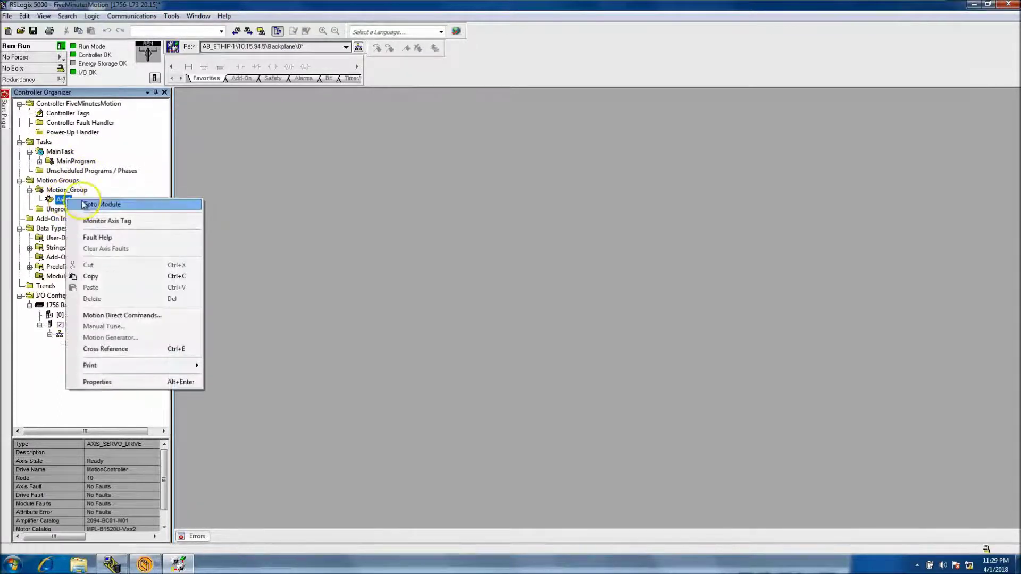
# Step: Execute MAFR, MASR and MAFR again on Axis1, then MSO to turn its servo on
pyautogui.click(137, 316)
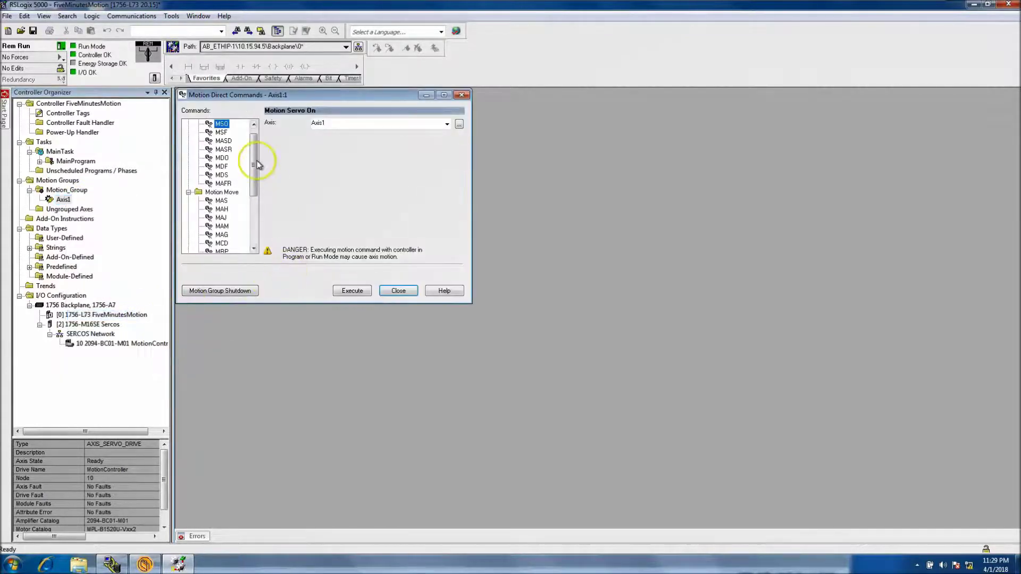
pyautogui.click(224, 184)
pyautogui.click(353, 291)
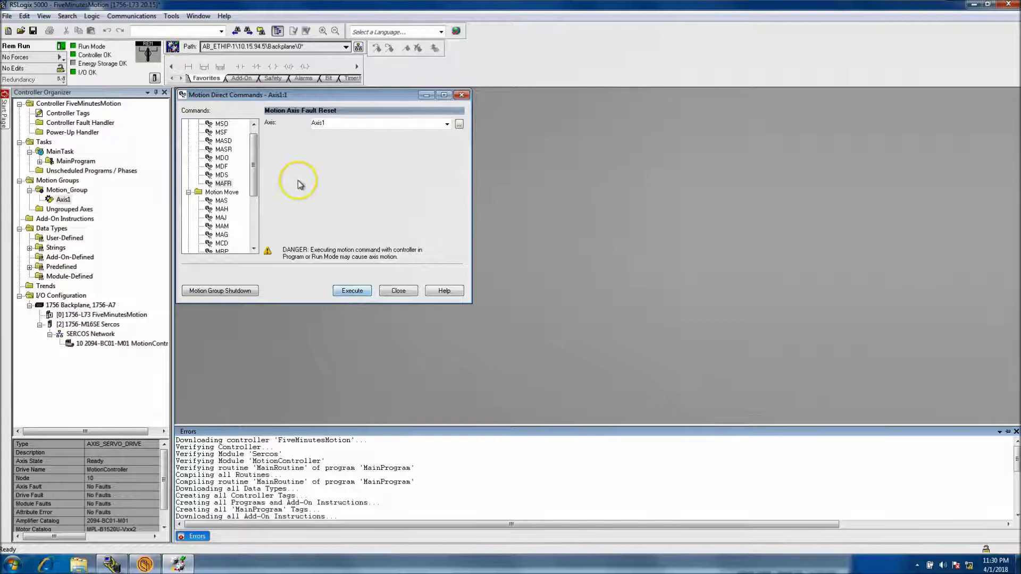
pyautogui.click(224, 150)
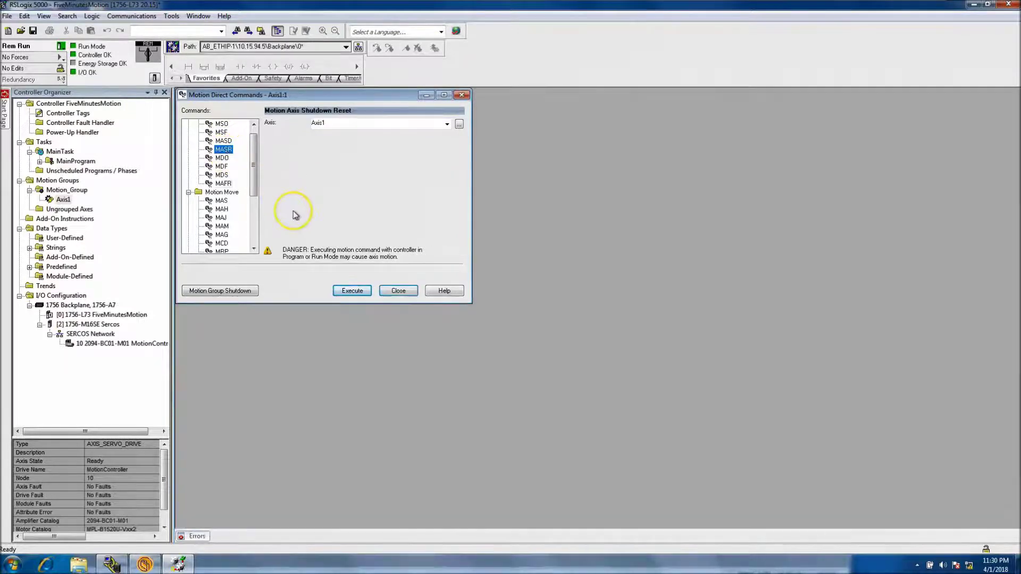
pyautogui.click(352, 291)
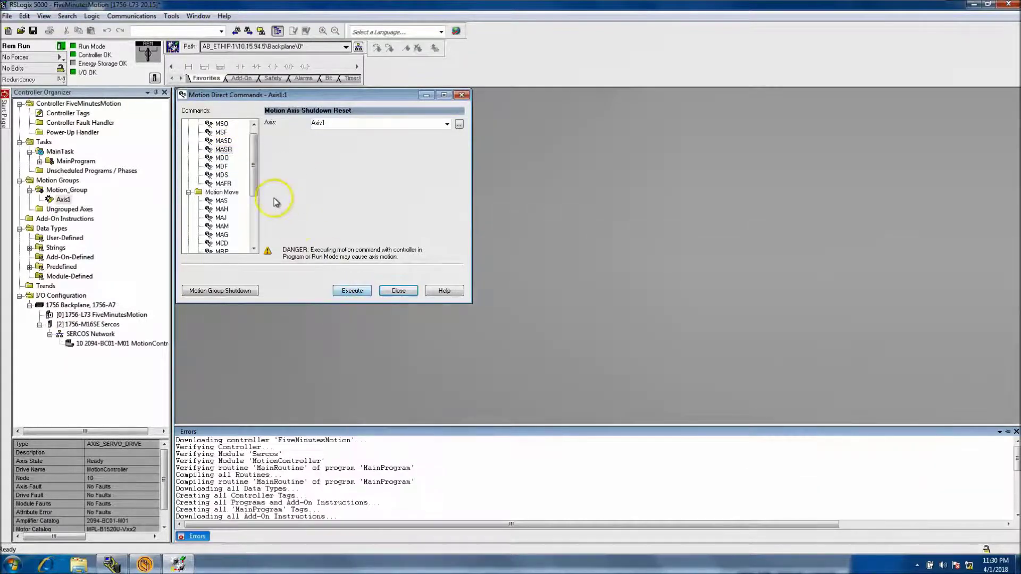
pyautogui.click(223, 183)
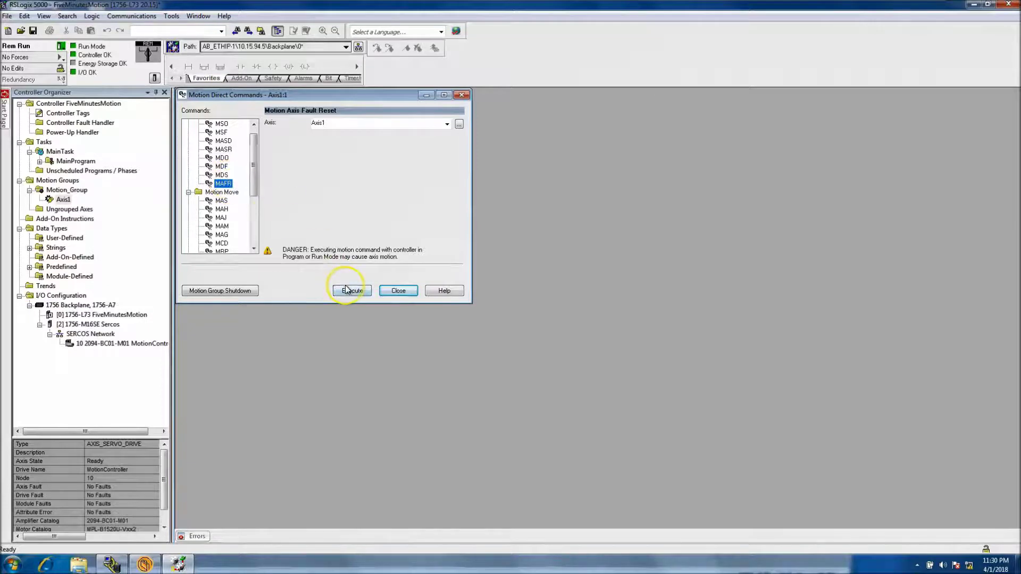
pyautogui.click(352, 291)
pyautogui.click(222, 123)
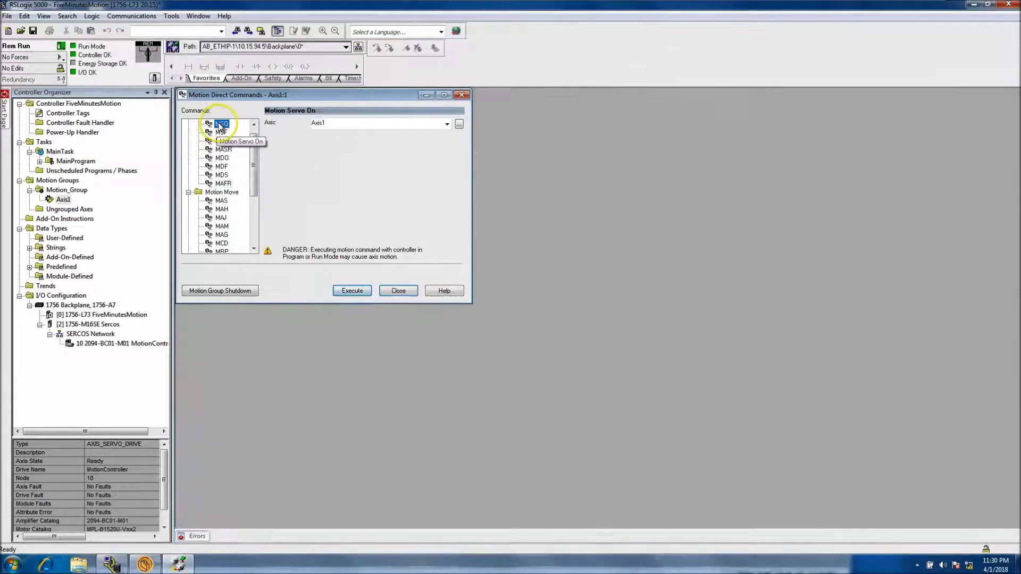
pyautogui.click(351, 291)
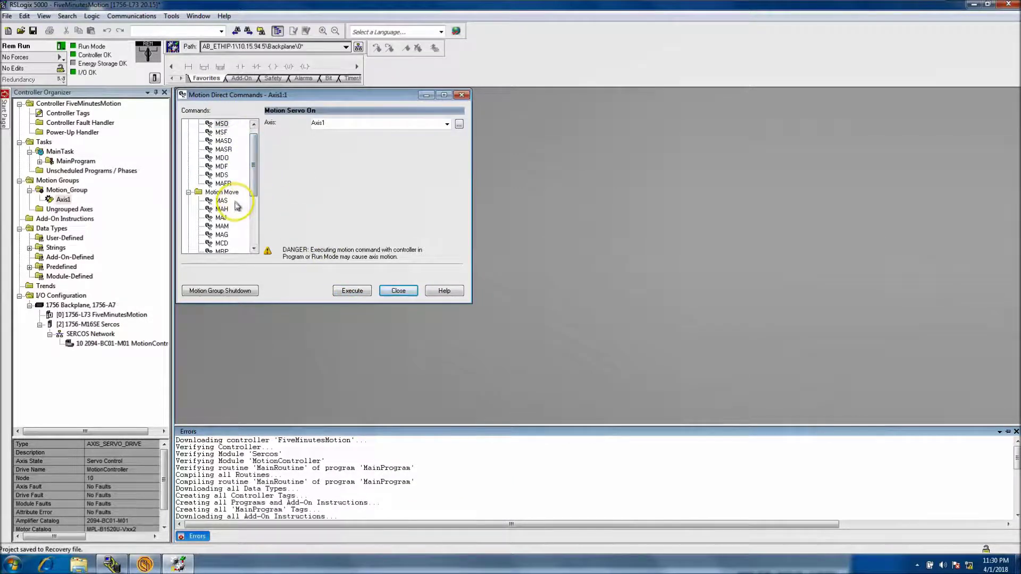
# Step: Jog Axis1 forward with MAJ at speed 10, then again at speed 25
pyautogui.click(222, 218)
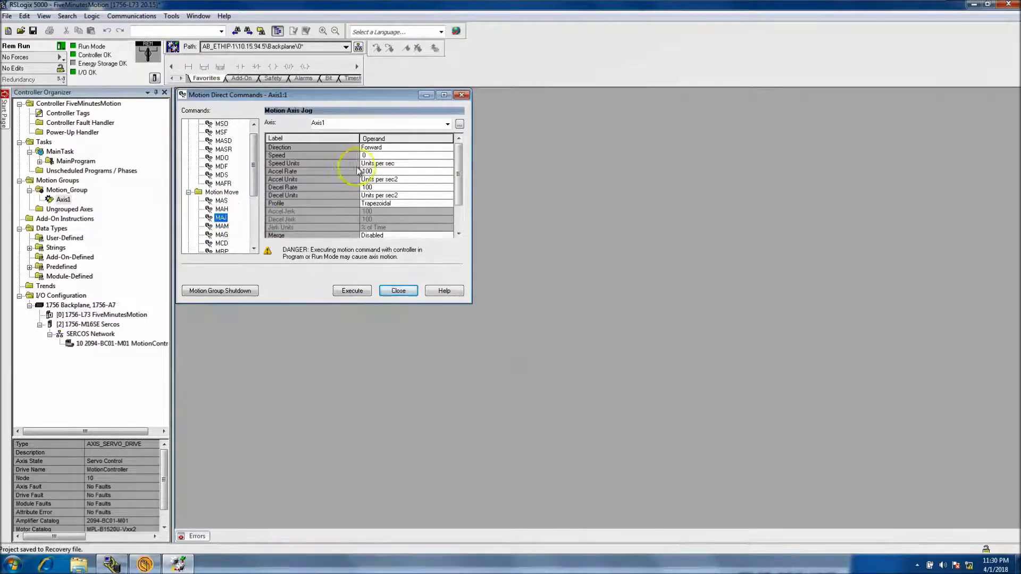
pyautogui.click(369, 155)
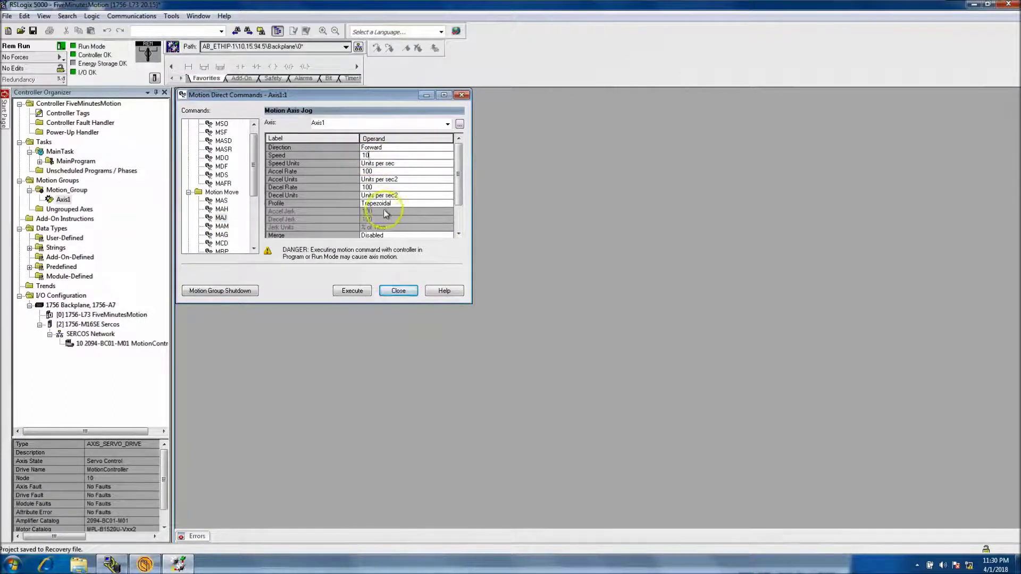
pyautogui.click(365, 291)
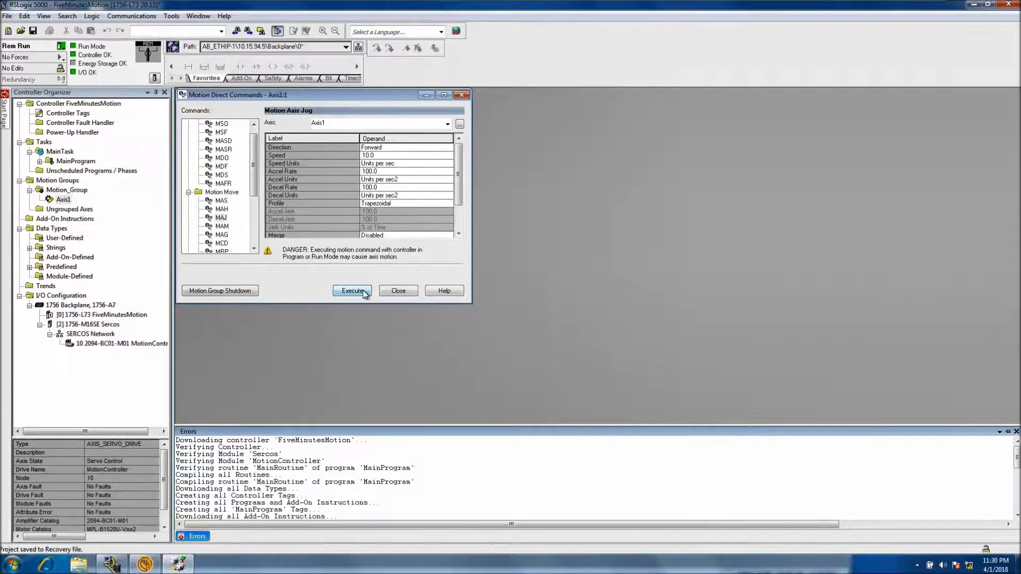
pyautogui.click(370, 156)
pyautogui.moveTo(369, 158); pyautogui.dragTo(359, 162)
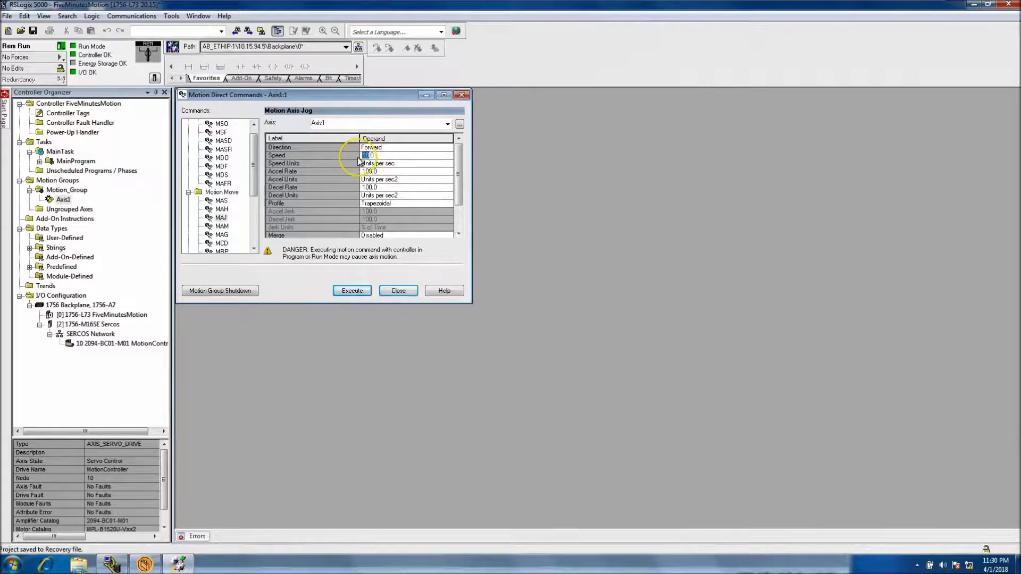
pyautogui.write('25')
pyautogui.click(352, 291)
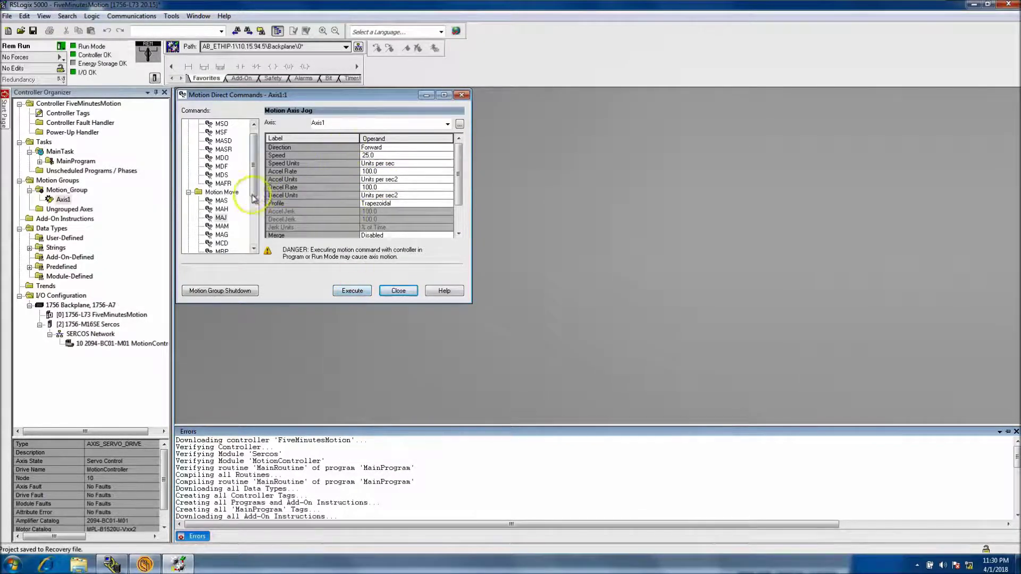
# Step: Stop Axis1 with MAS, setting Change Decel to Yes for a 100 deceleration
pyautogui.click(222, 201)
pyautogui.click(395, 156)
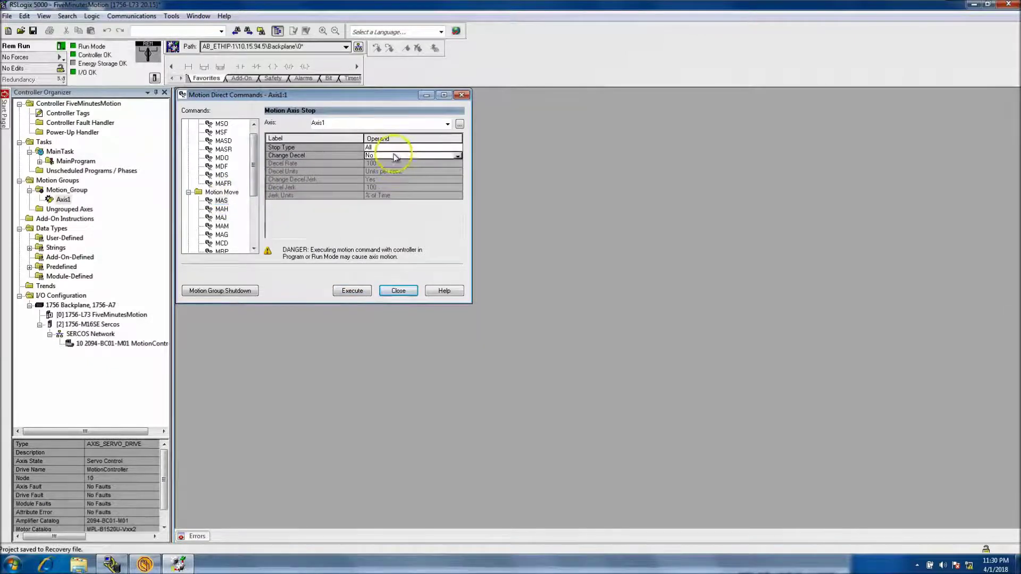
pyautogui.click(395, 156)
pyautogui.click(428, 164)
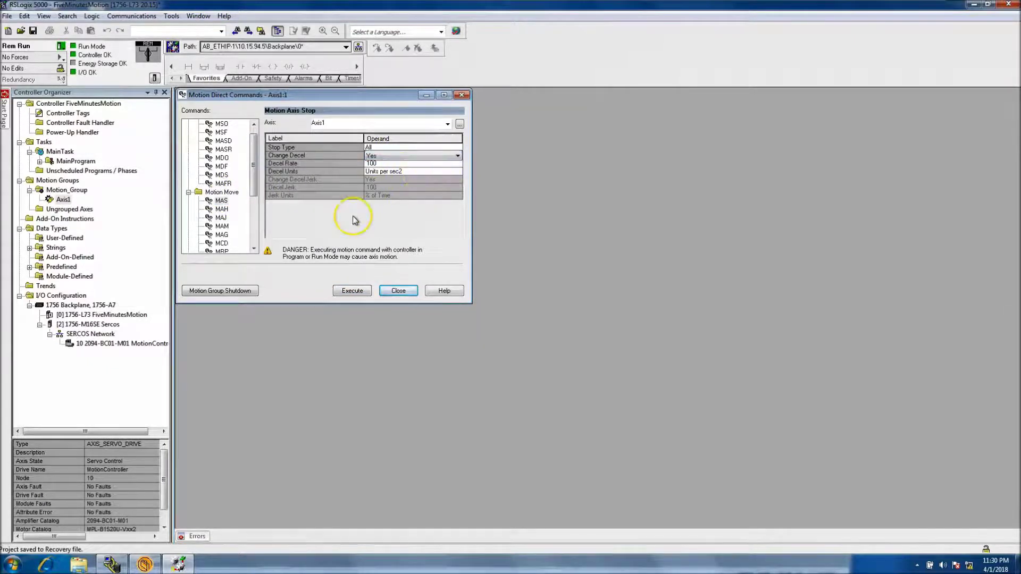
pyautogui.click(352, 291)
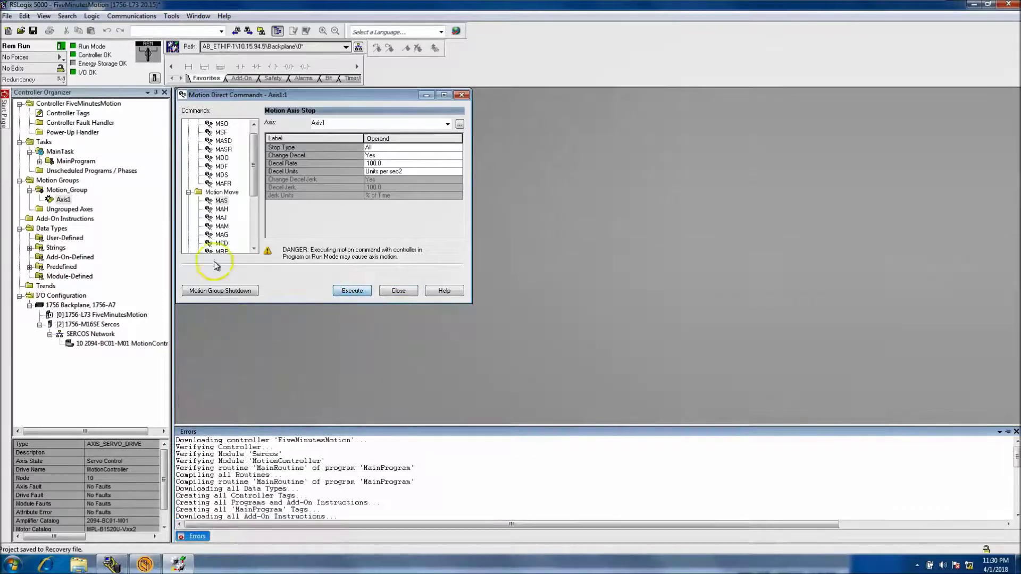
pyautogui.click(222, 226)
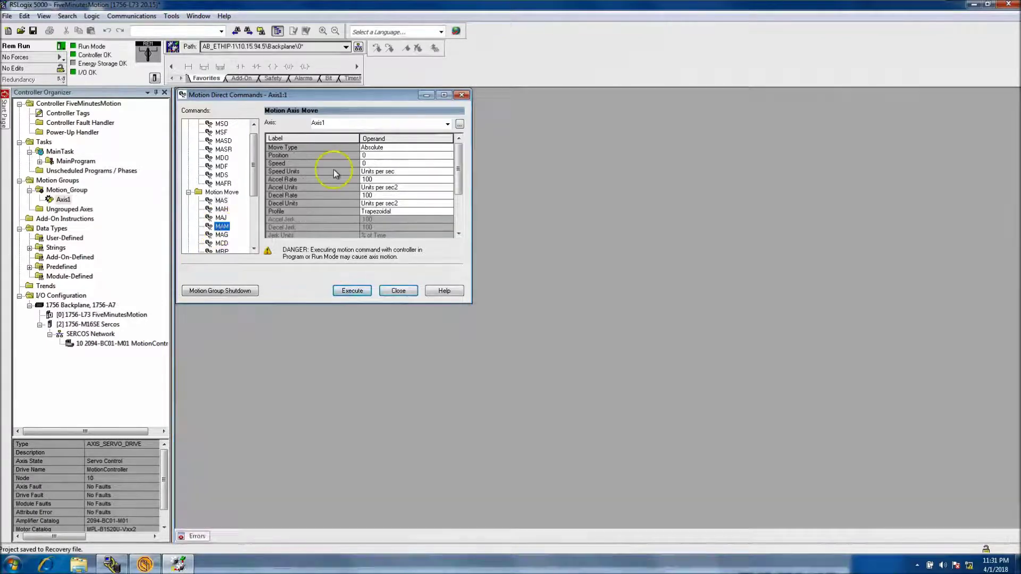
# Step: Enter MAM position 200 and speed 25, and set the Move Type to Incremental
pyautogui.click(373, 155)
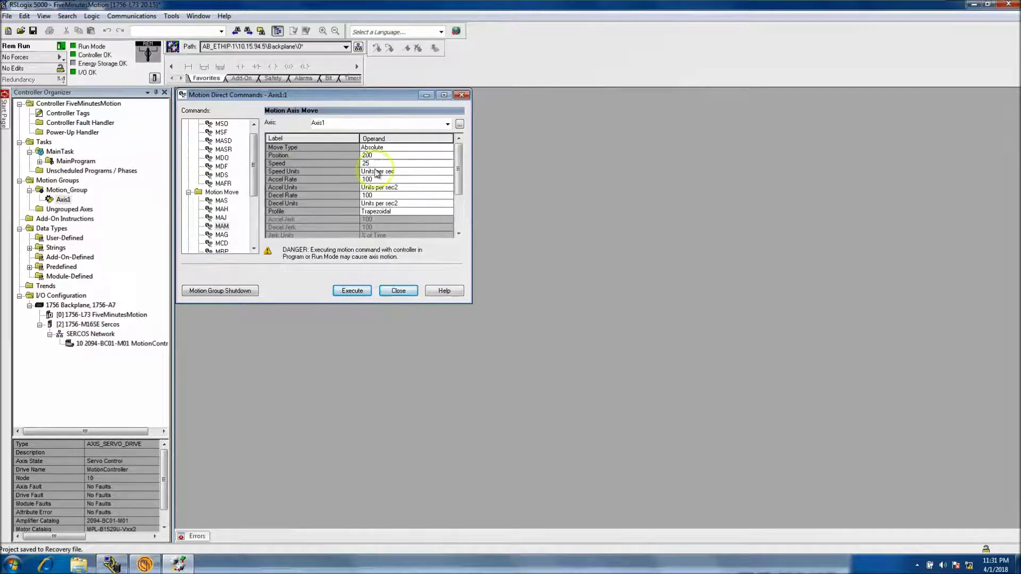
pyautogui.click(421, 148)
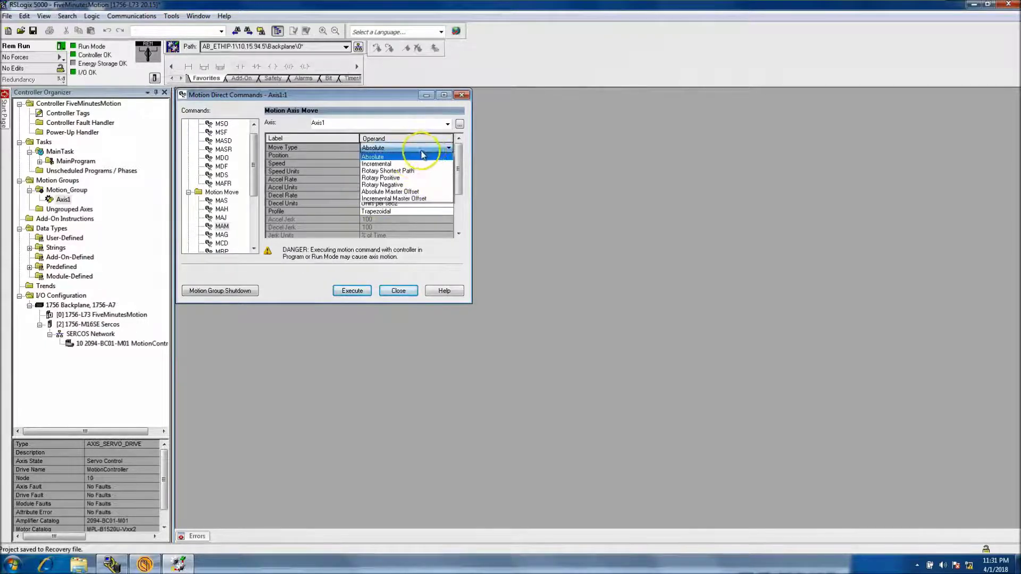
pyautogui.click(420, 163)
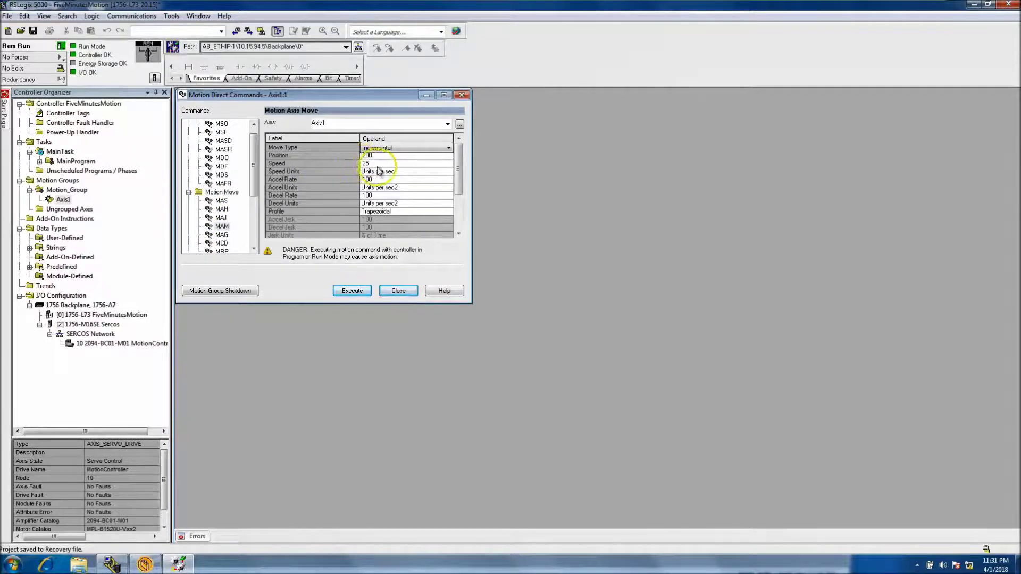
pyautogui.click(222, 209)
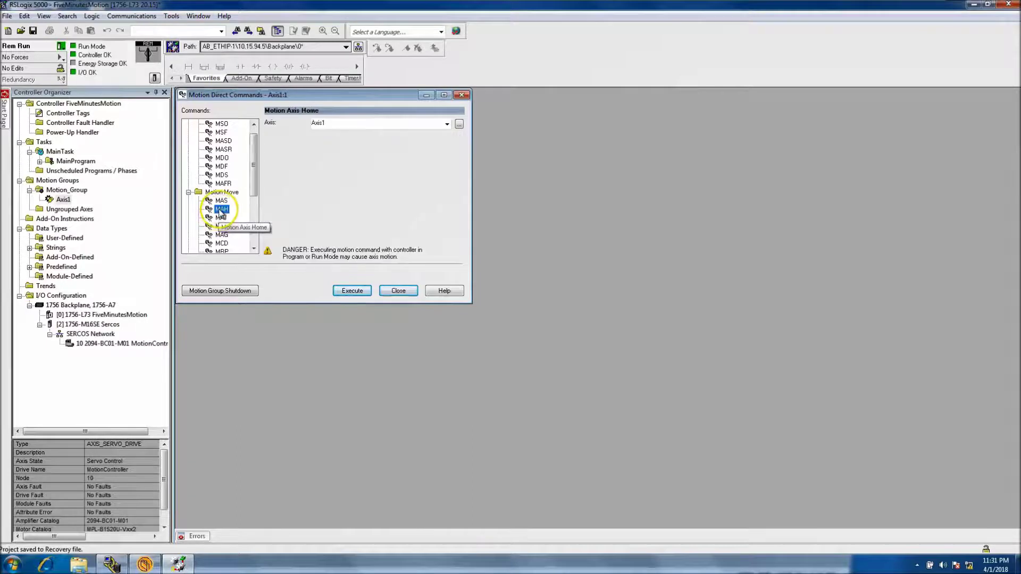
# Step: Home Axis1 with MAH and open a live tag monitor expanded to Axis1.ActualPosition
pyautogui.click(340, 291)
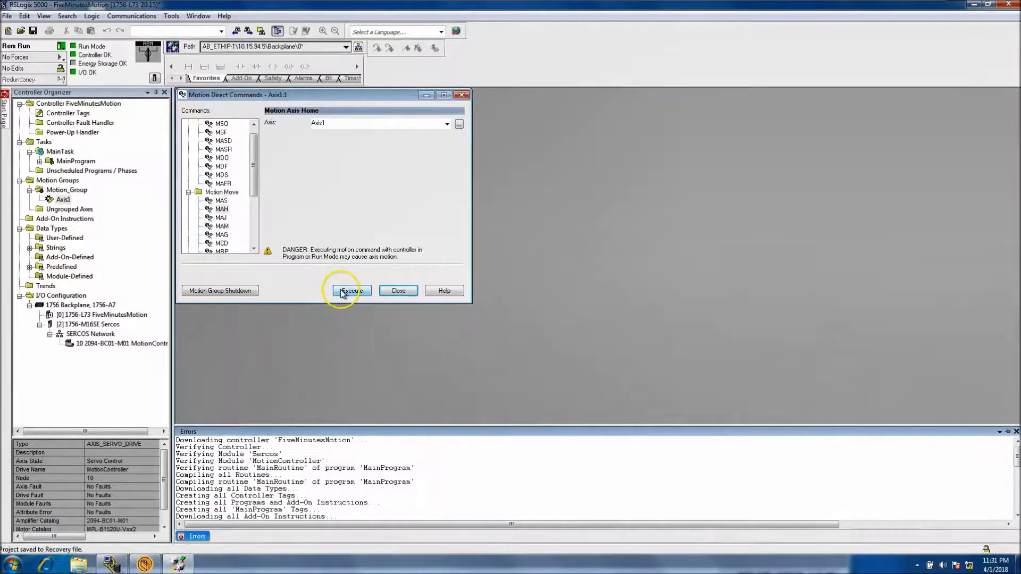
pyautogui.rightClick(62, 201)
pyautogui.click(87, 226)
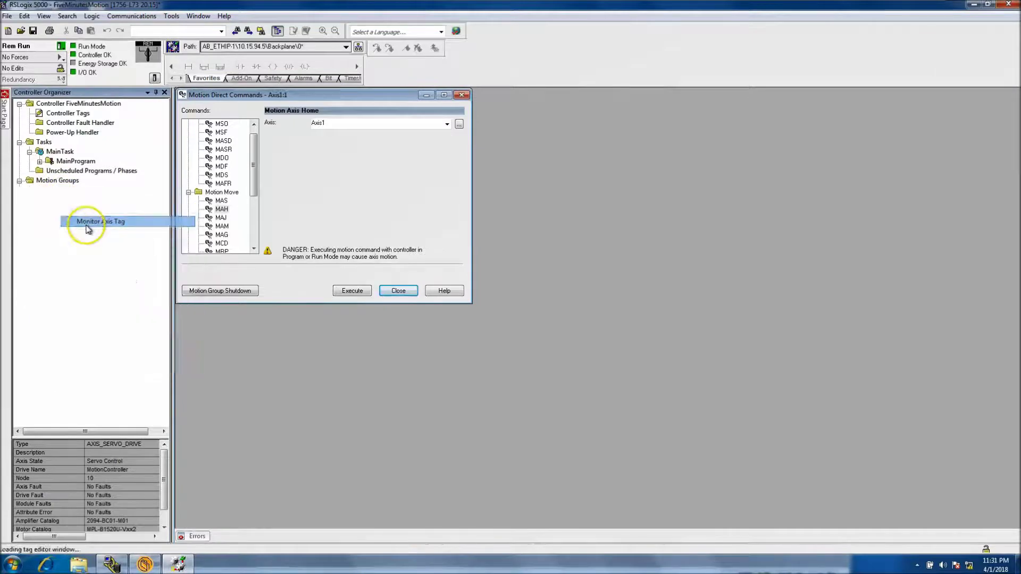
pyautogui.click(191, 118)
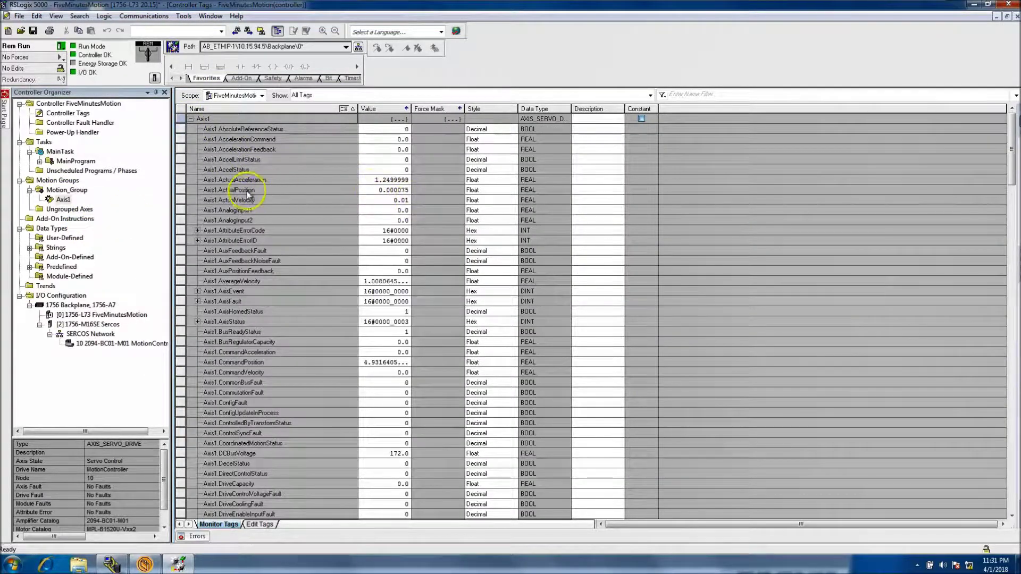
pyautogui.click(212, 189)
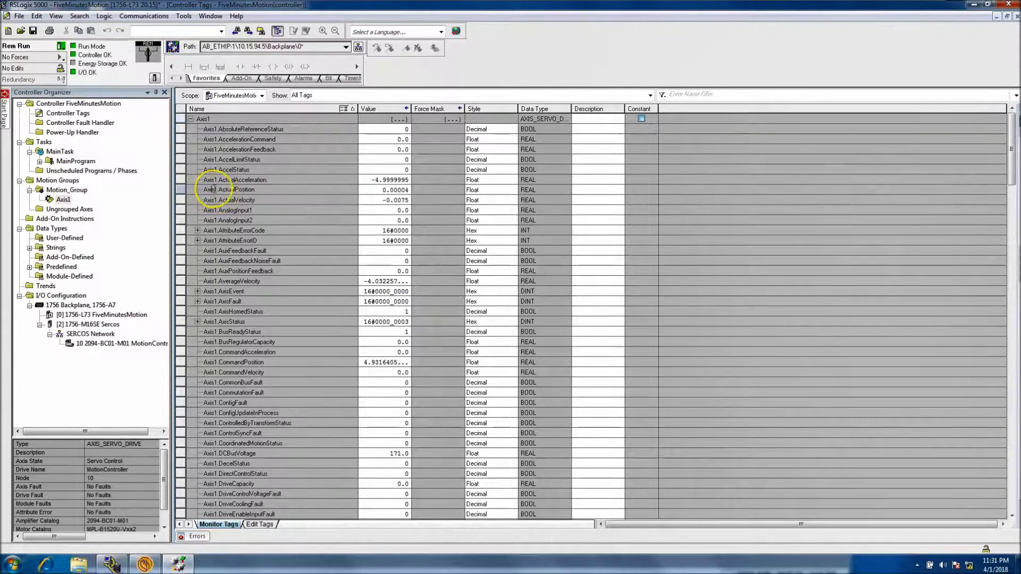
pyautogui.click(212, 190)
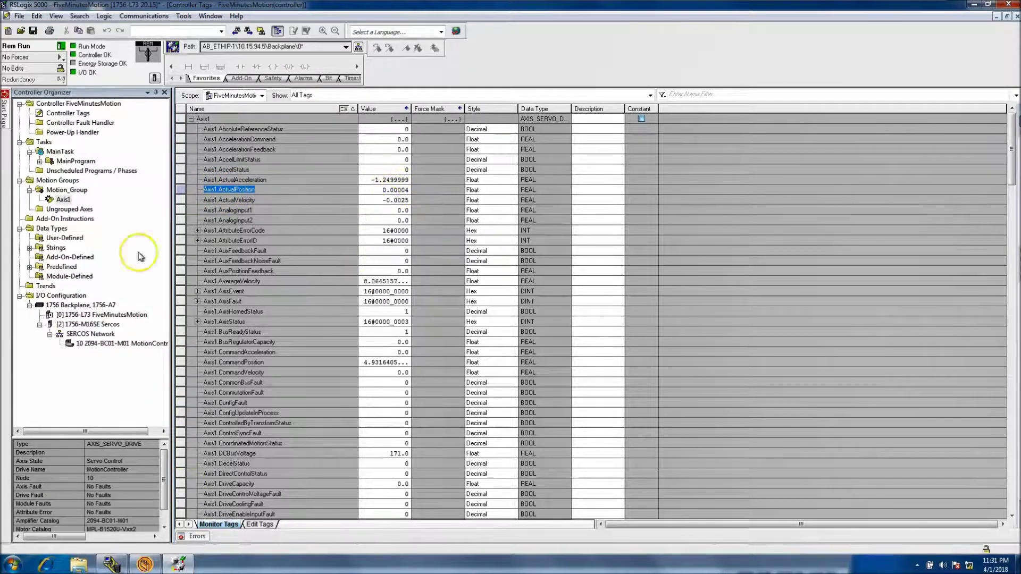
# Step: Bring the Motion Direct Commands window forward and place it beside the live values
pyautogui.click(208, 16)
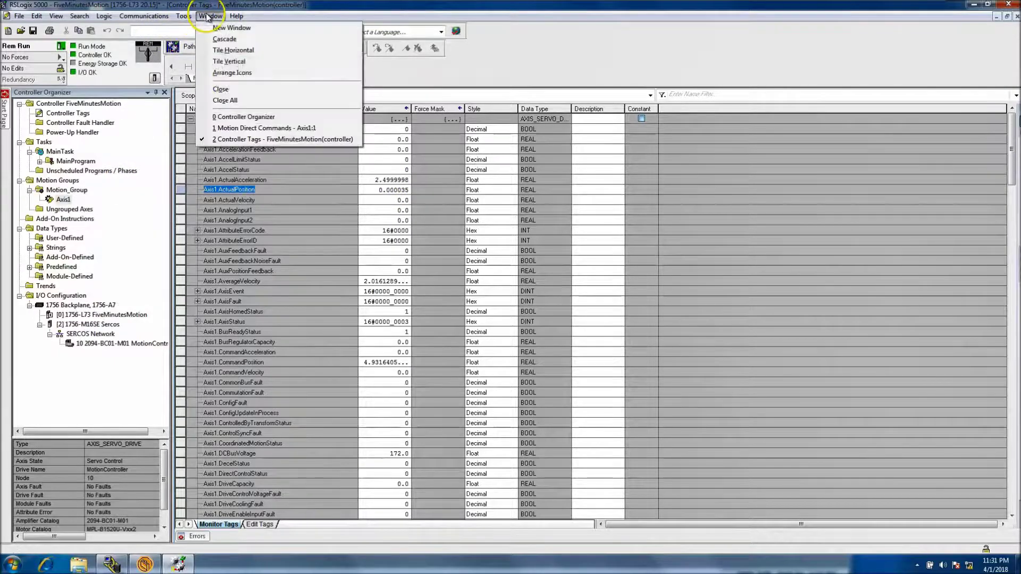
pyautogui.click(264, 128)
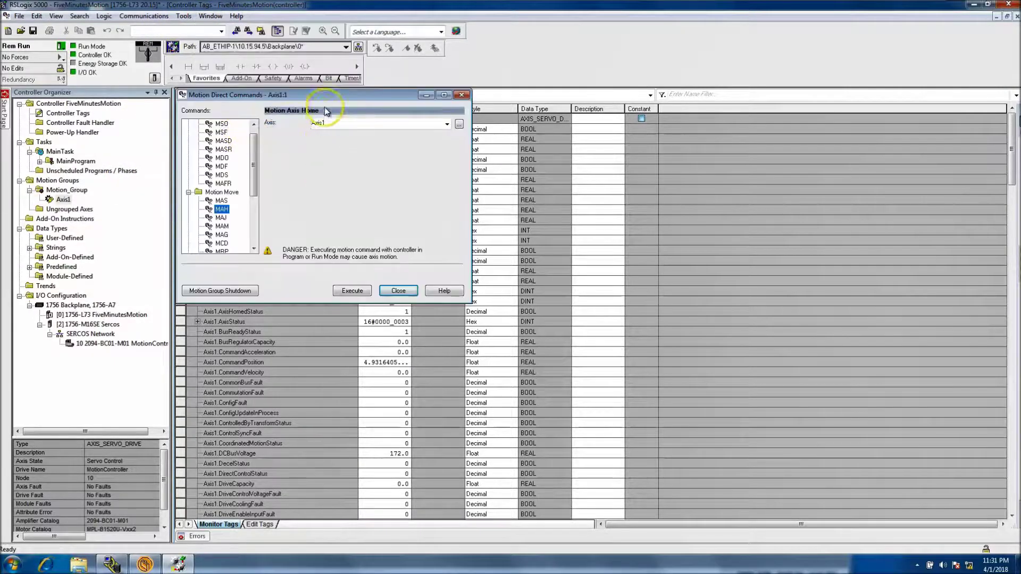
pyautogui.moveTo(345, 95); pyautogui.dragTo(646, 160)
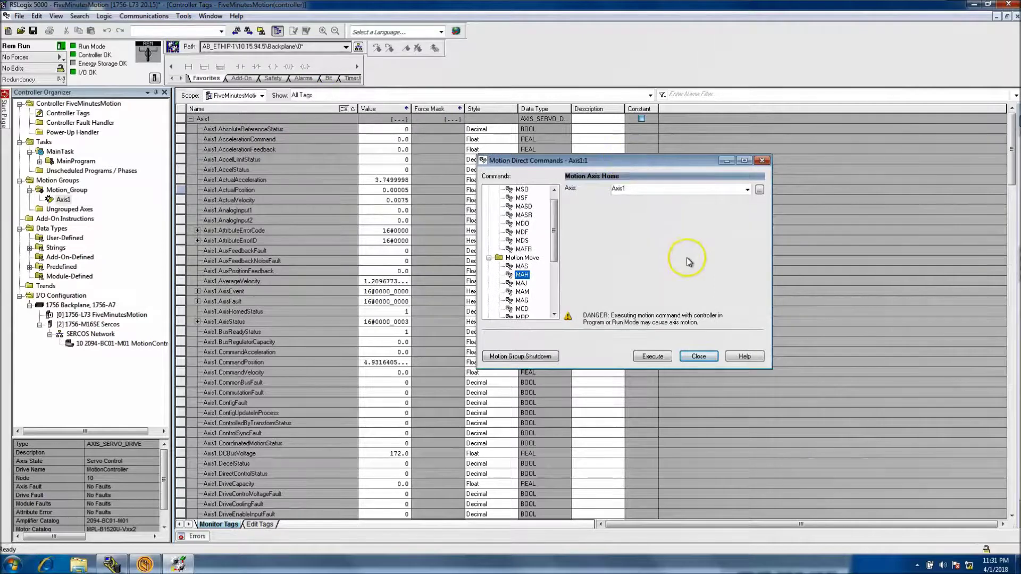
# Step: Run two Motion Axis Move commands, moving Axis1 200 units each time
pyautogui.click(522, 292)
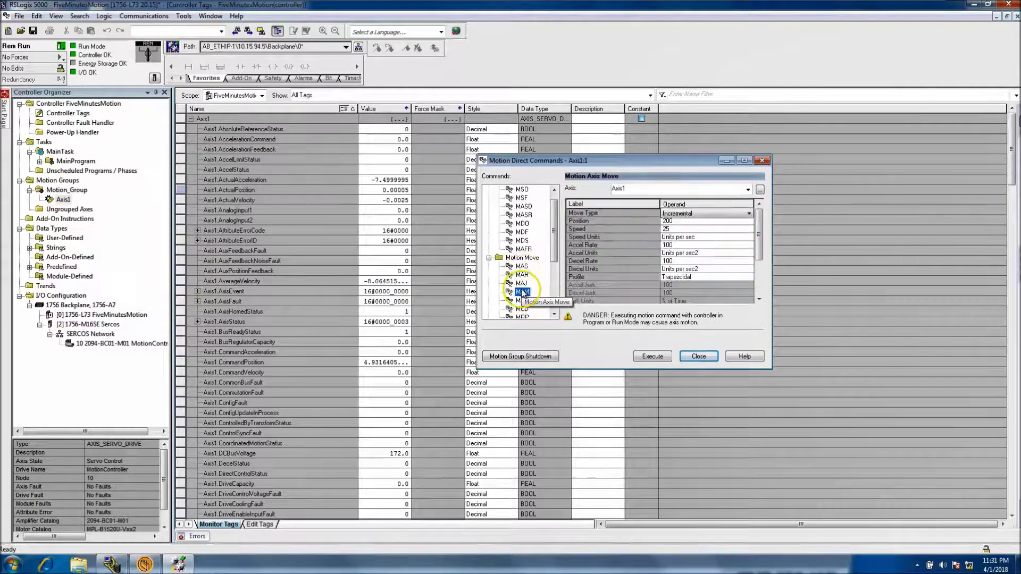
pyautogui.click(652, 360)
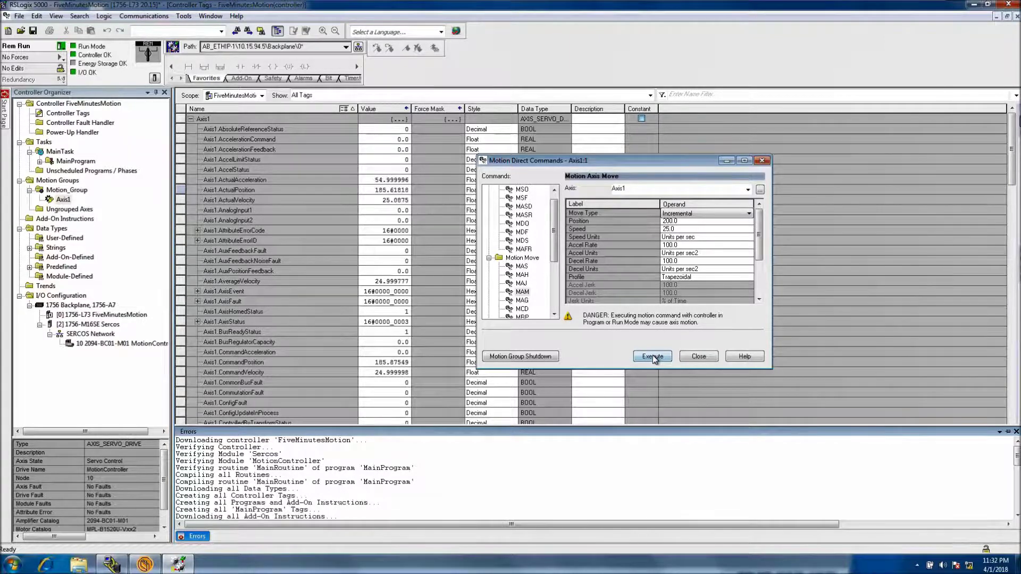
pyautogui.click(655, 283)
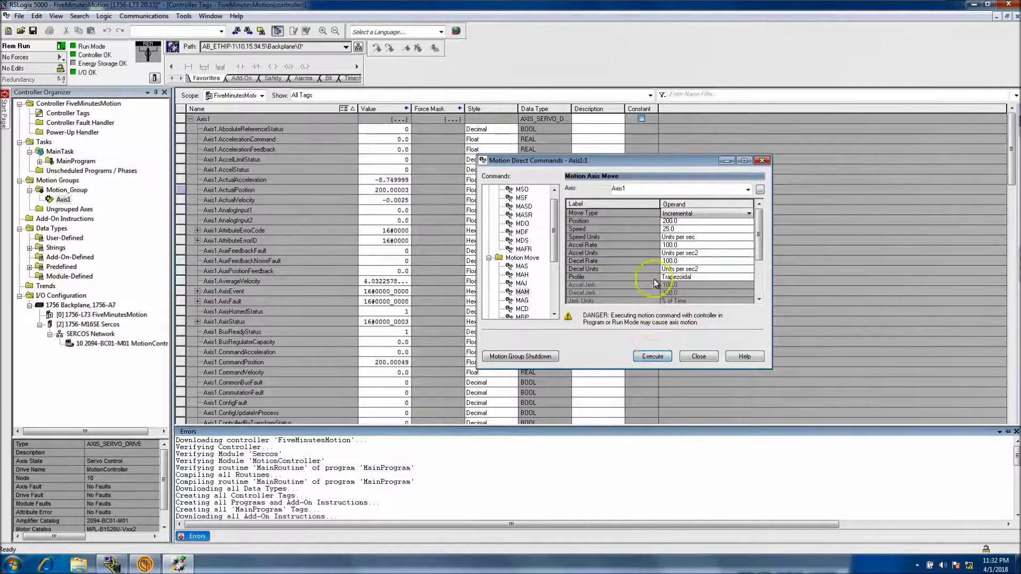
pyautogui.click(651, 358)
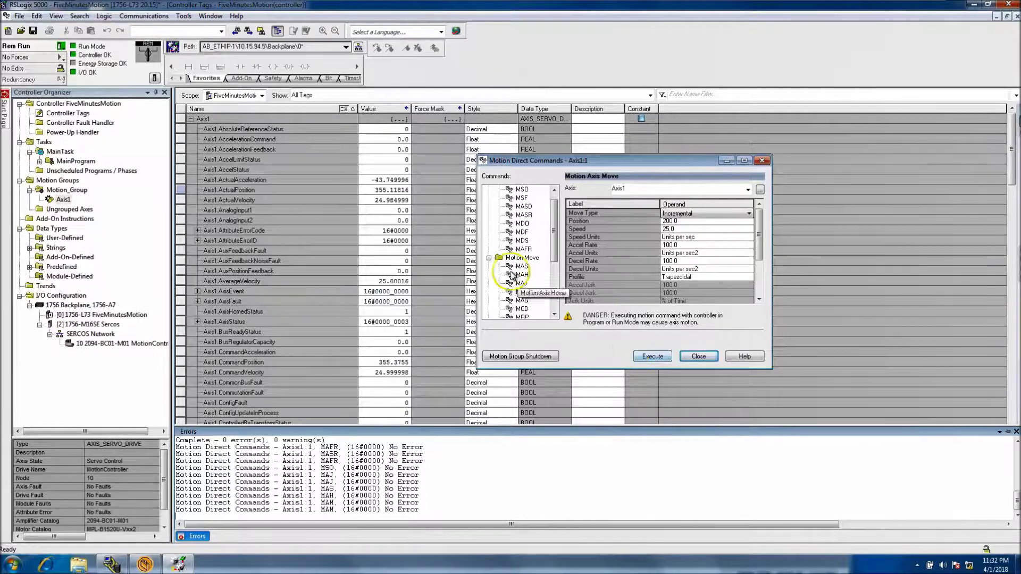
# Step: Execute an Incremental move of 200 units at speed 75 on Axis1
pyautogui.click(703, 215)
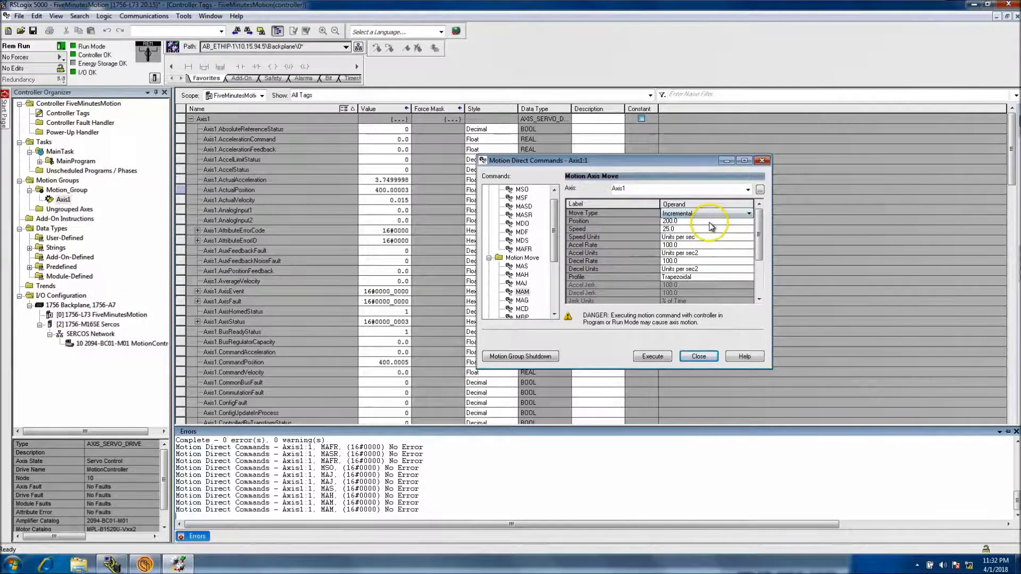
pyautogui.click(669, 221)
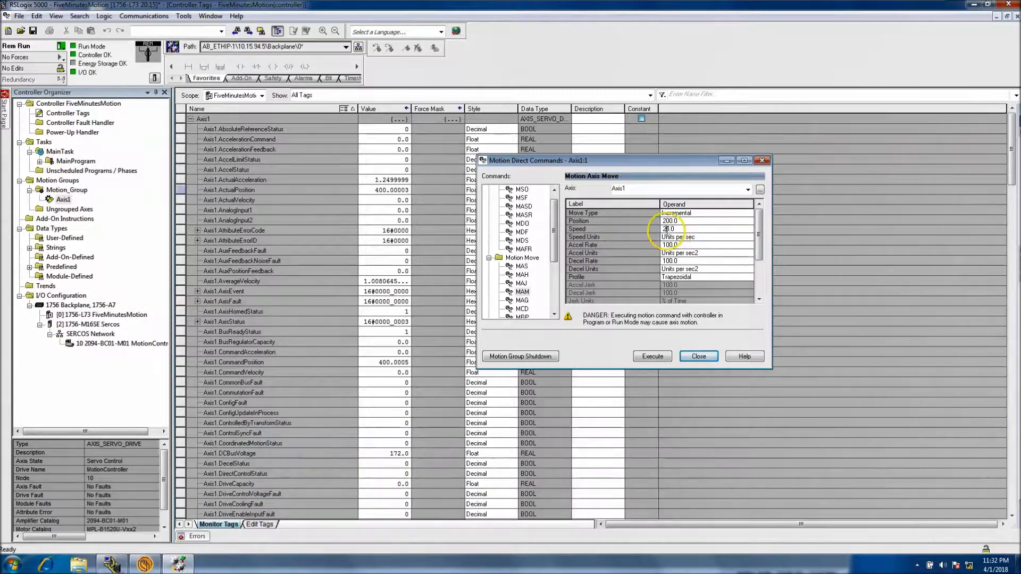
pyautogui.click(667, 229)
pyautogui.moveTo(667, 229); pyautogui.dragTo(659, 237)
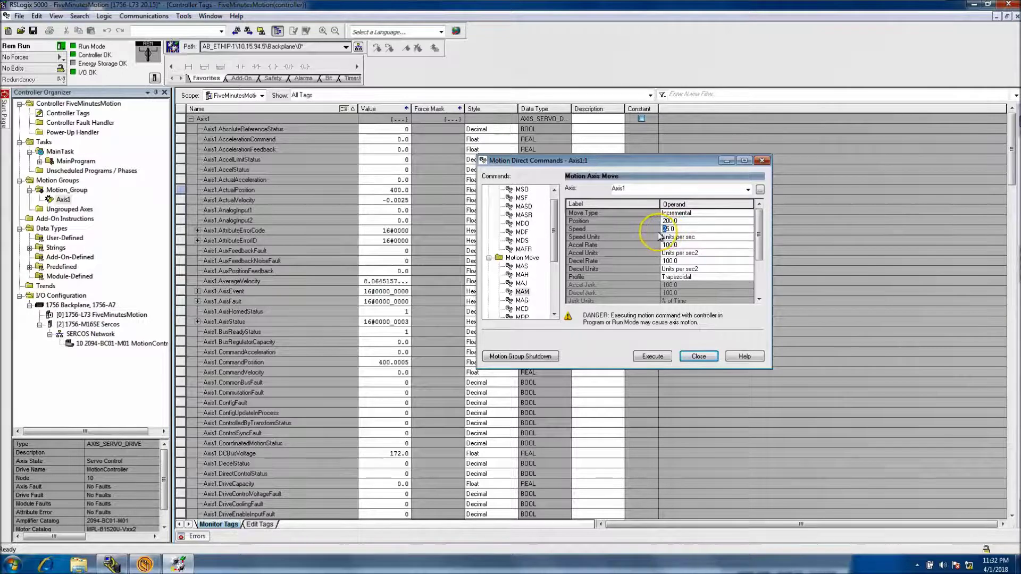
pyautogui.click(646, 356)
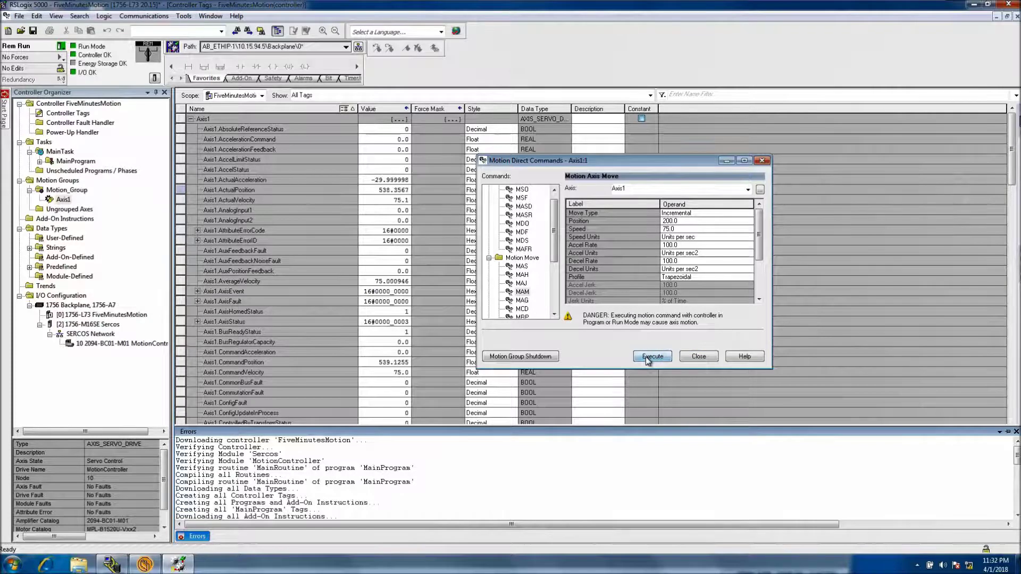
# Step: Change the move position to -200 and run it twice to move Axis1 back
pyautogui.click(664, 222)
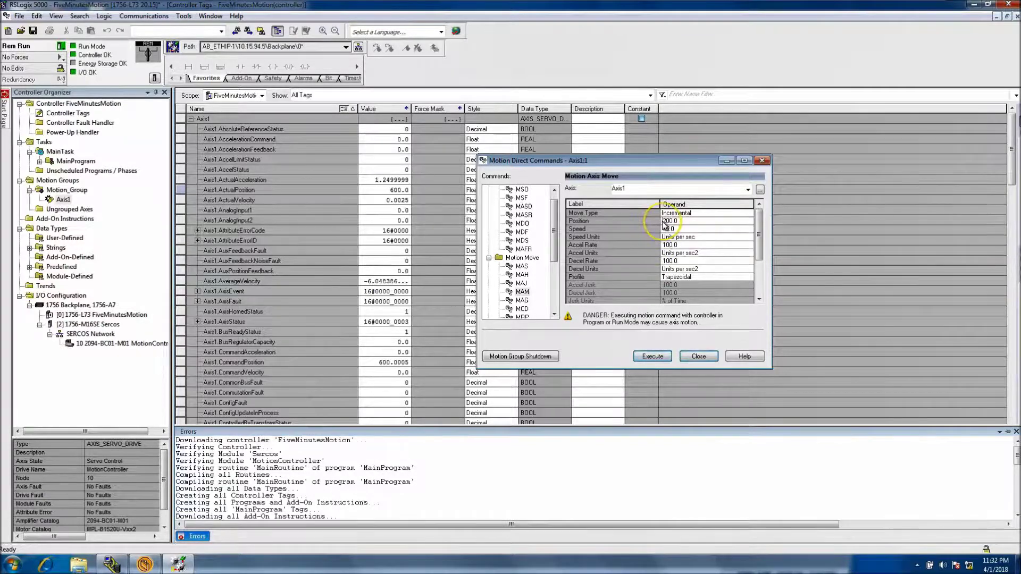
pyautogui.write('-')
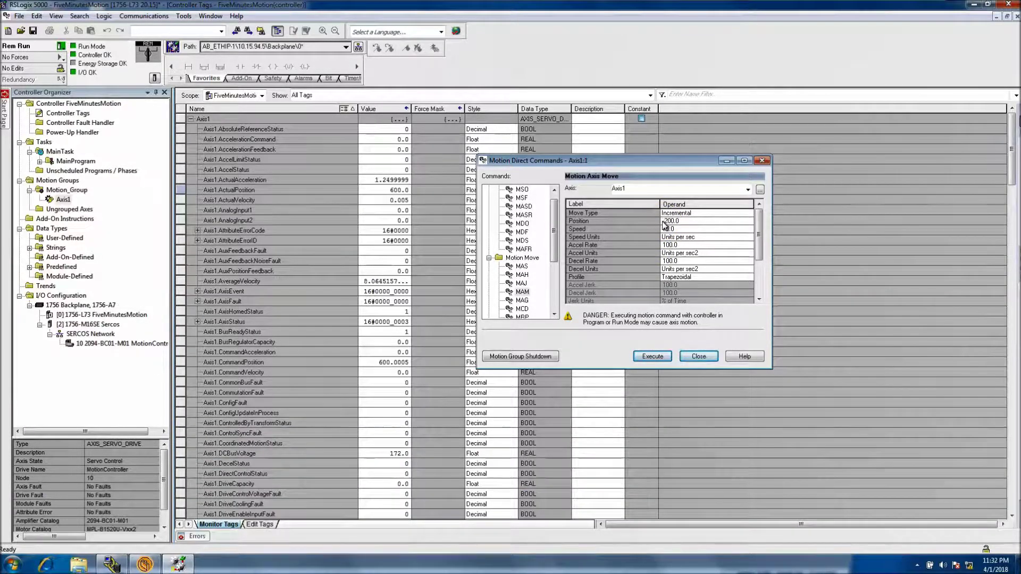
pyautogui.click(654, 357)
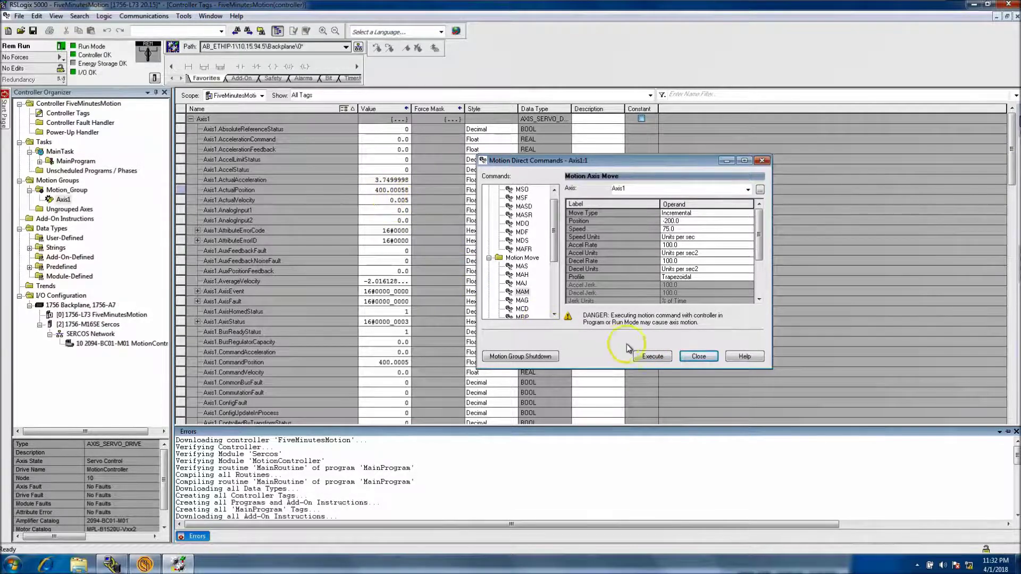
pyautogui.click(655, 358)
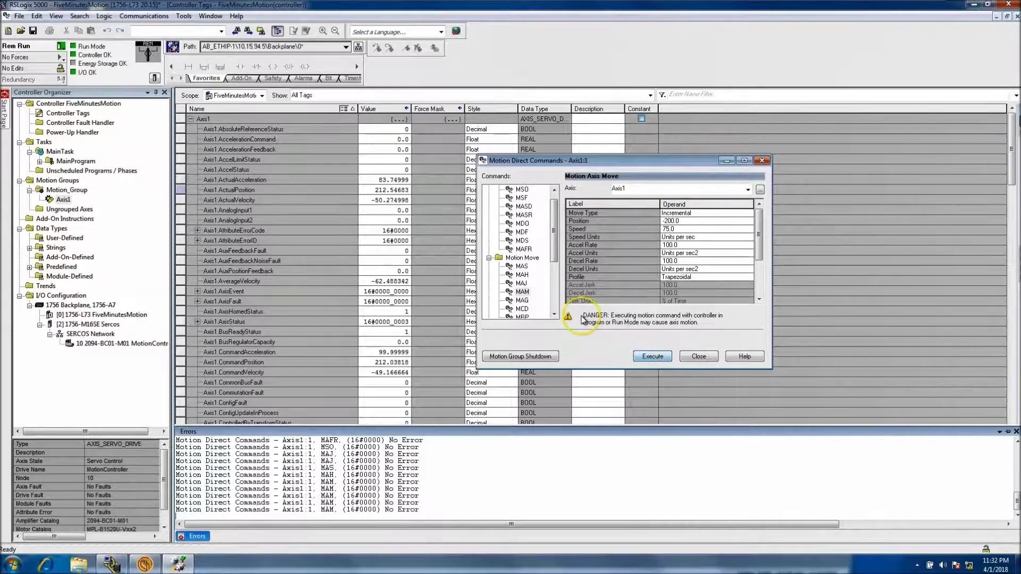
# Step: Jog Axis1 forward at 25 units per second with MAJ, then stop it with MAS
pyautogui.click(521, 283)
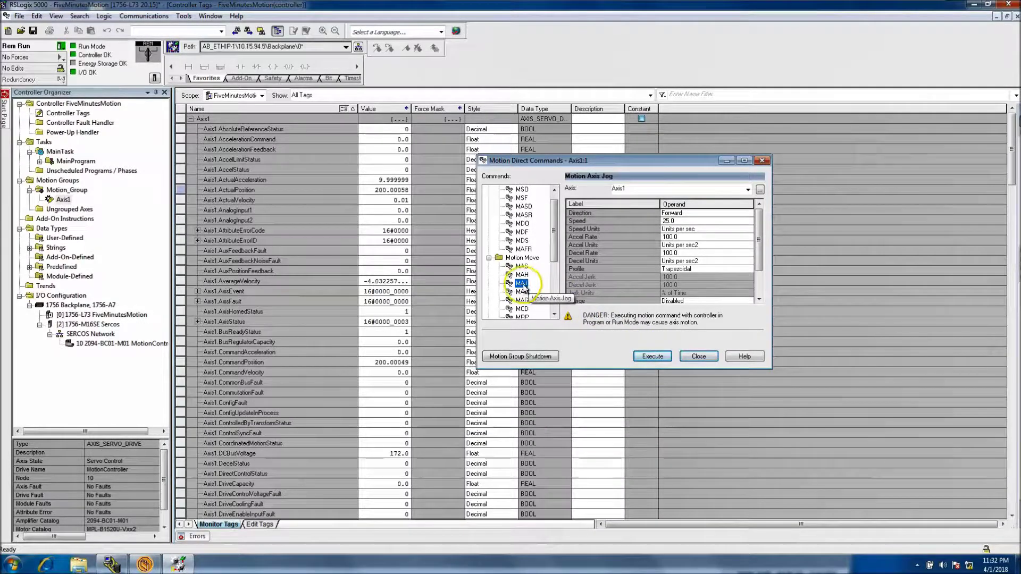
pyautogui.click(673, 221)
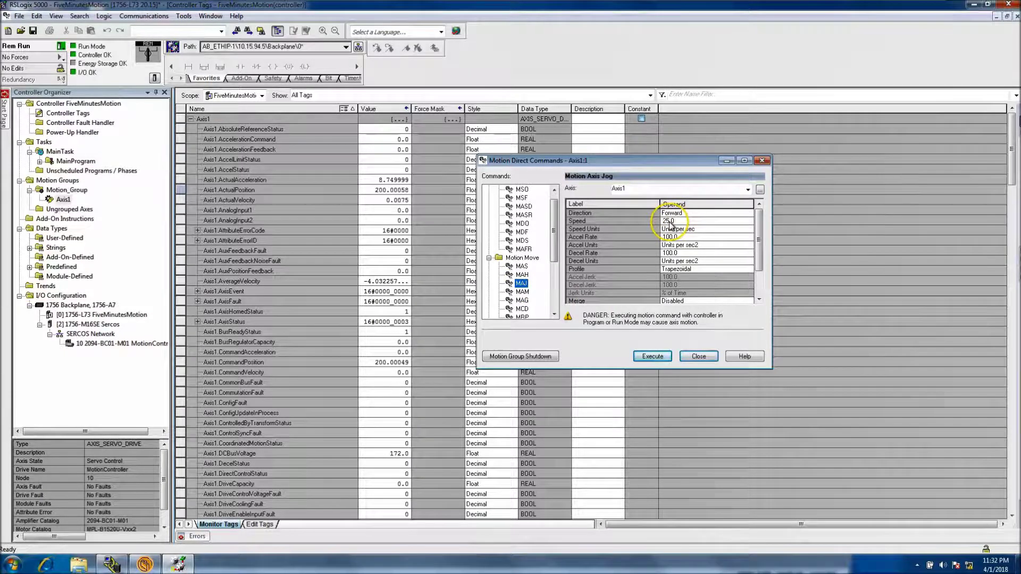
pyautogui.click(669, 356)
pyautogui.click(667, 356)
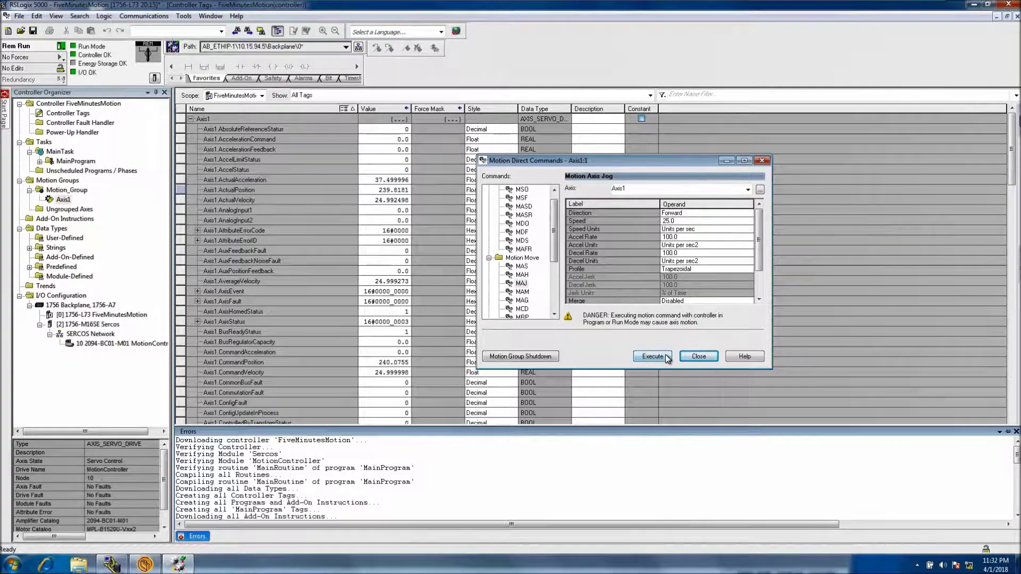
pyautogui.click(525, 267)
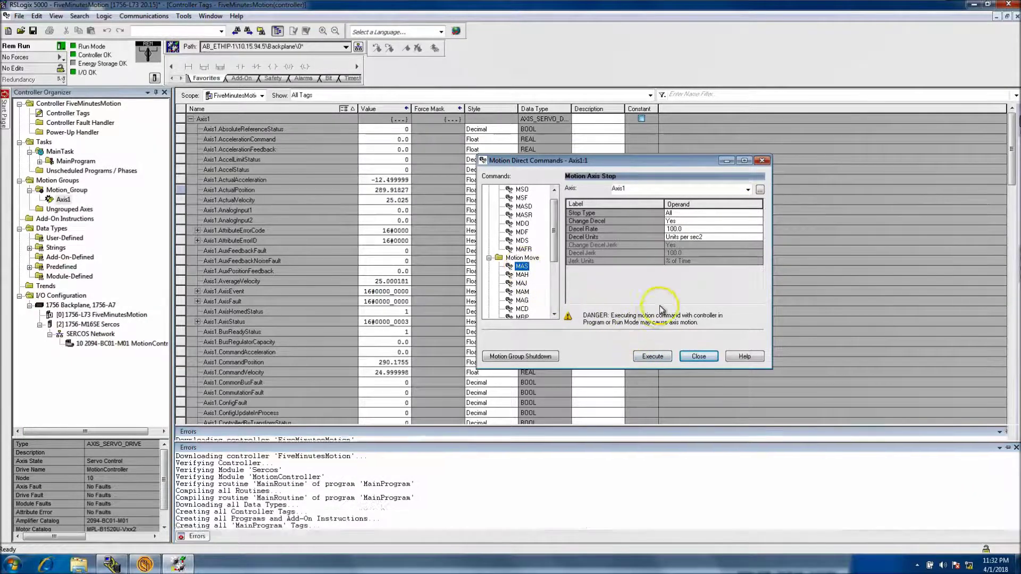
pyautogui.click(651, 356)
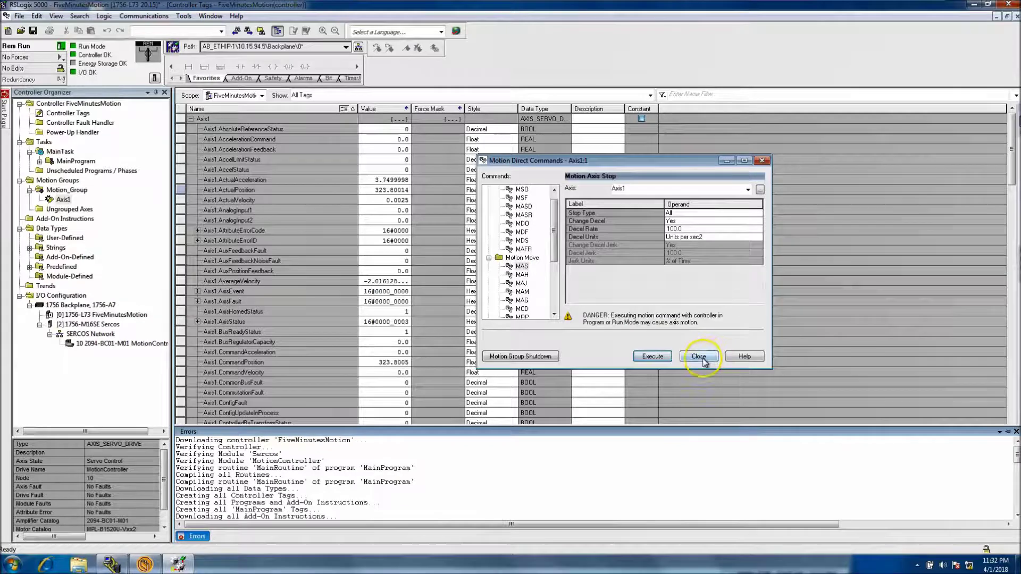
# Step: Execute Motion Servo Off (MSF) on Axis1, then close the Motion Direct Commands dialog
pyautogui.click(522, 198)
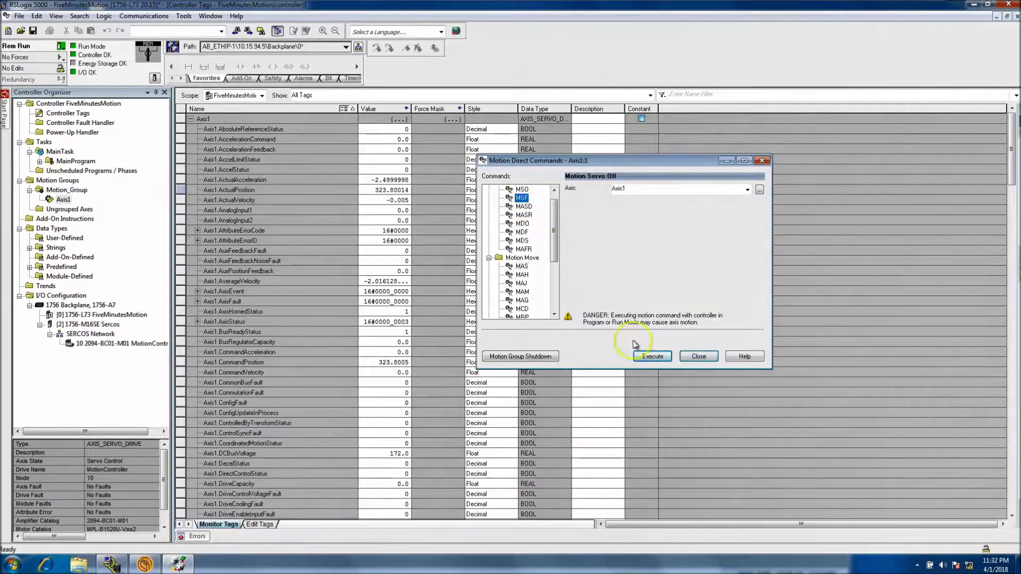
pyautogui.click(655, 360)
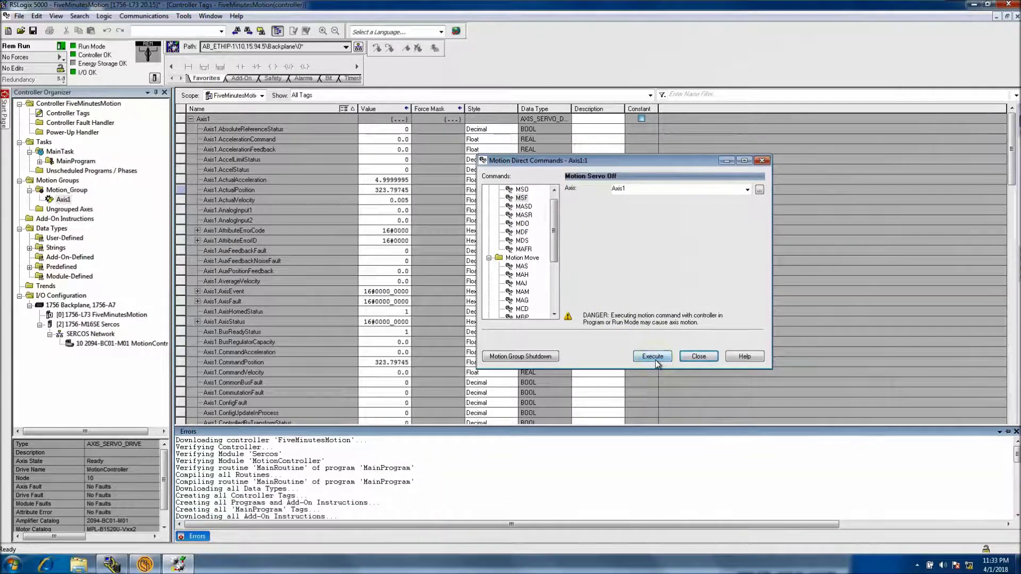
pyautogui.click(658, 364)
pyautogui.click(664, 357)
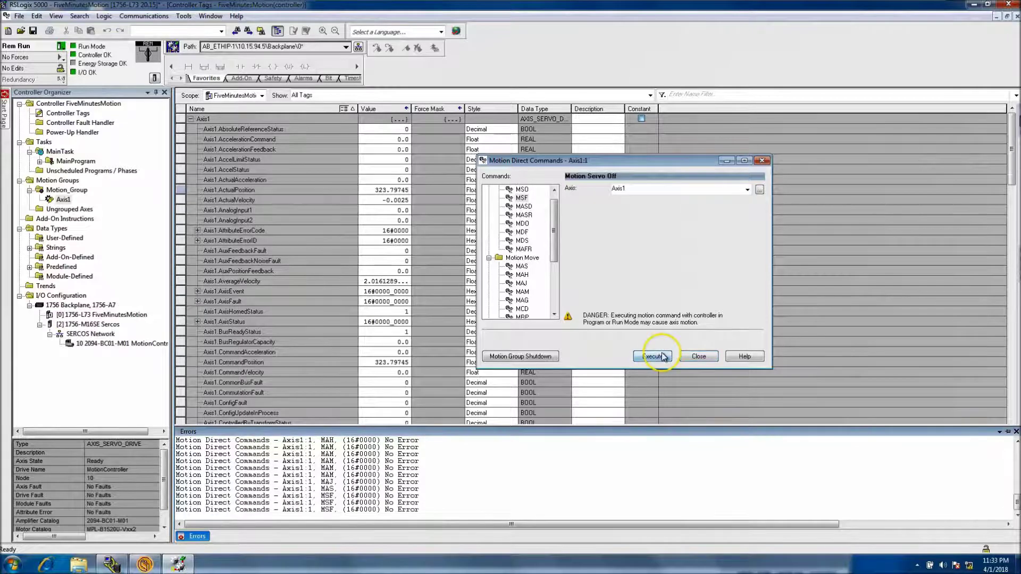
pyautogui.click(701, 360)
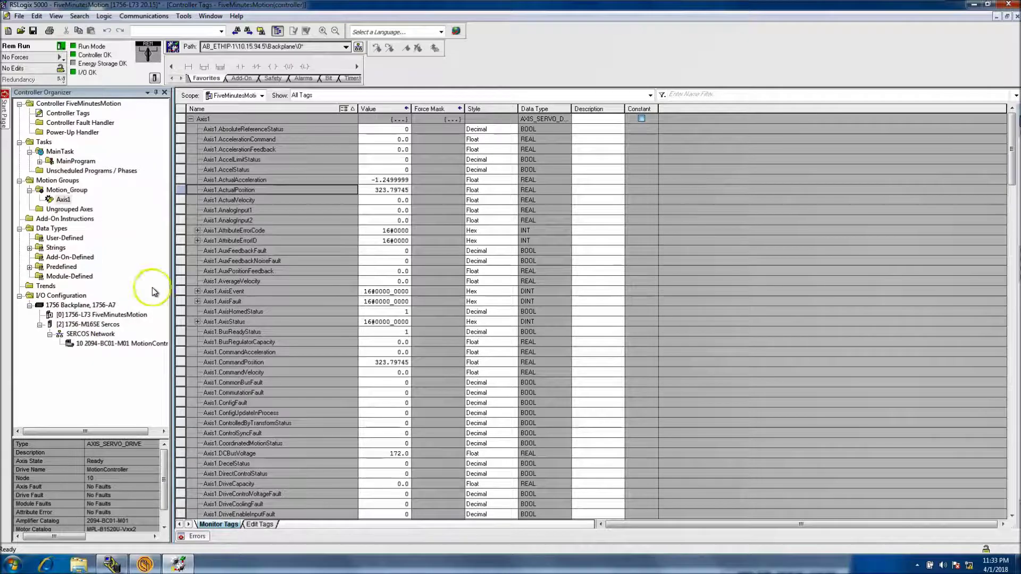
pyautogui.click(154, 78)
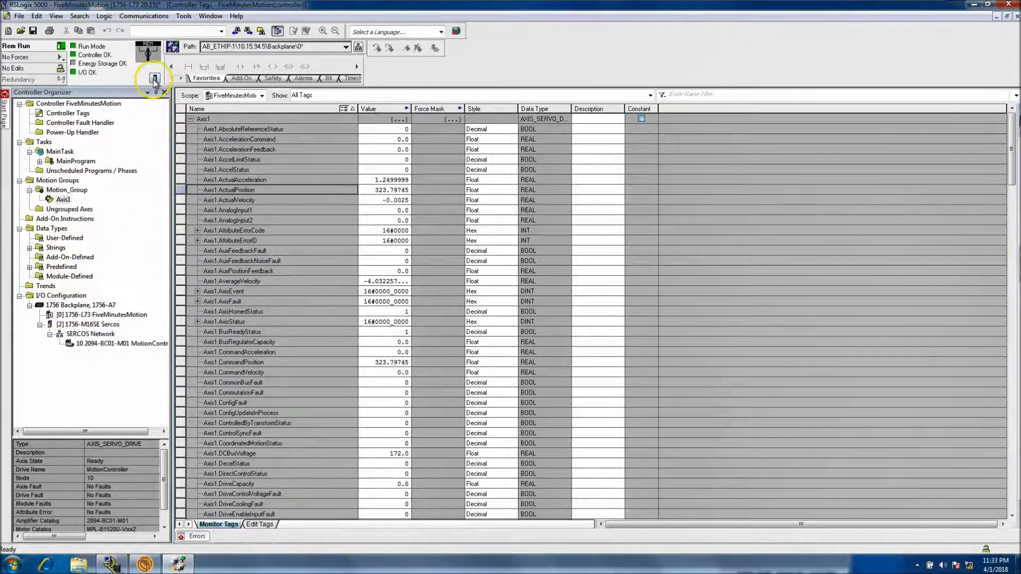
pyautogui.click(447, 203)
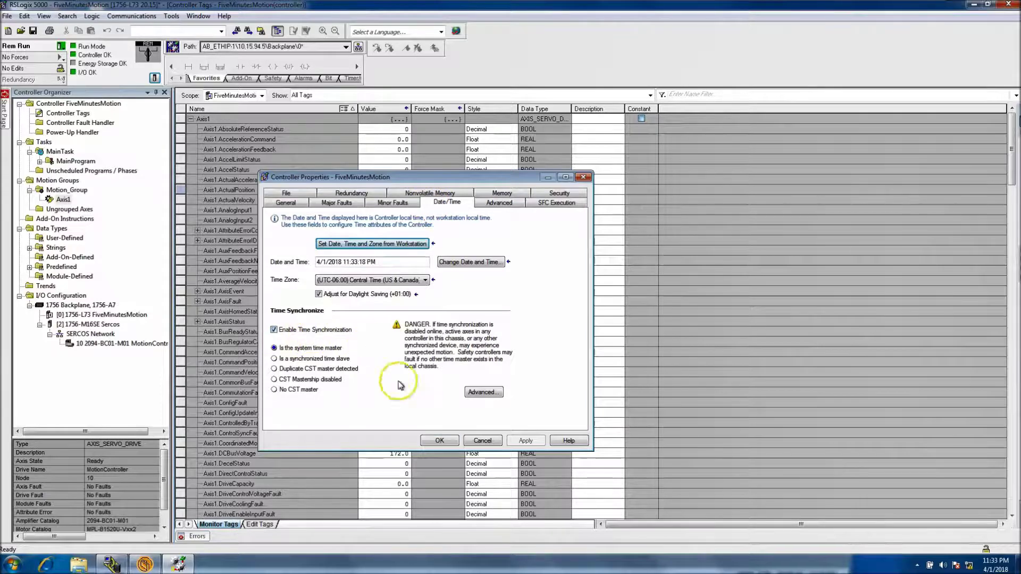
pyautogui.click(482, 441)
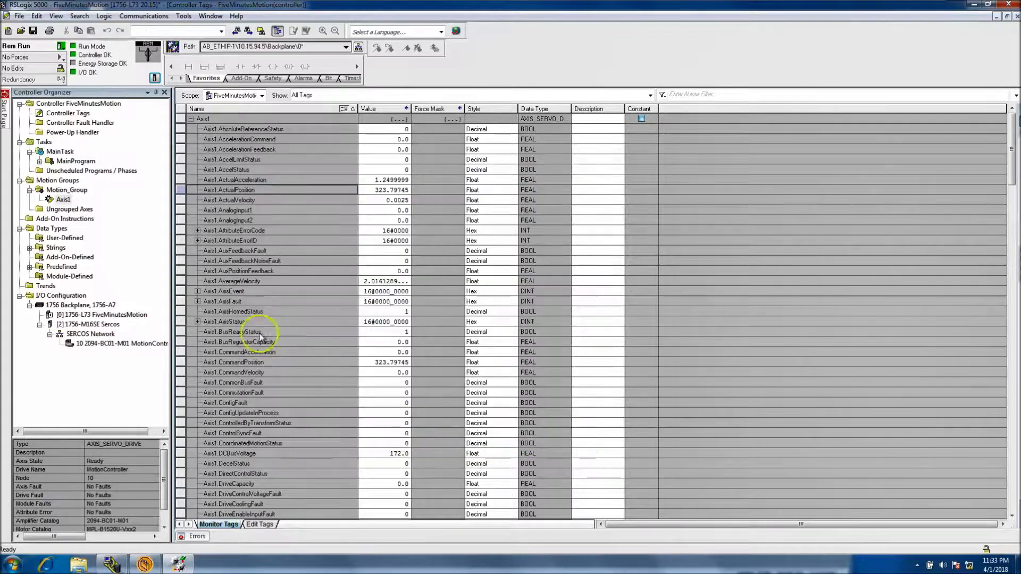
pyautogui.click(63, 200)
pyautogui.doubleClick(64, 200)
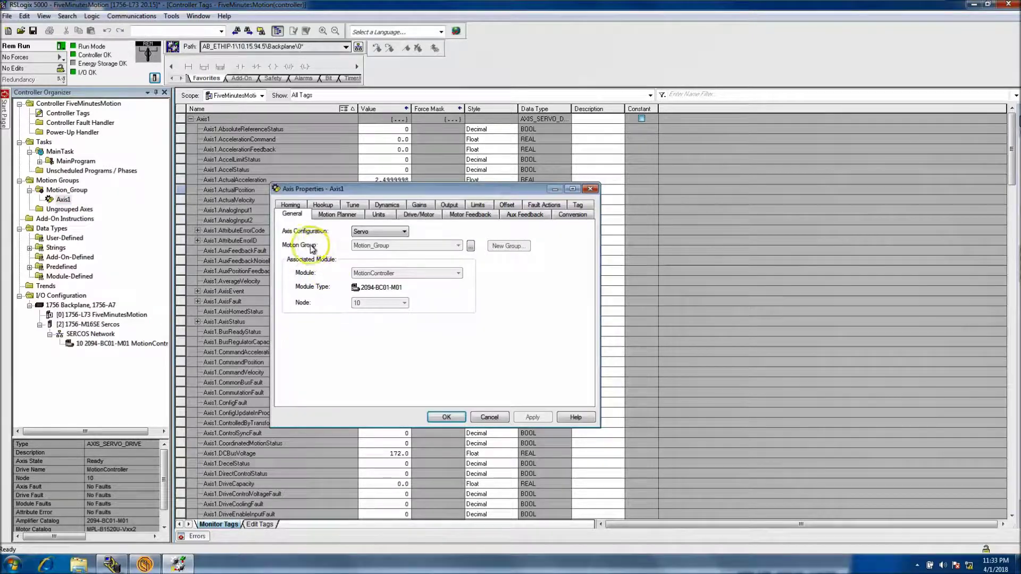
pyautogui.click(419, 214)
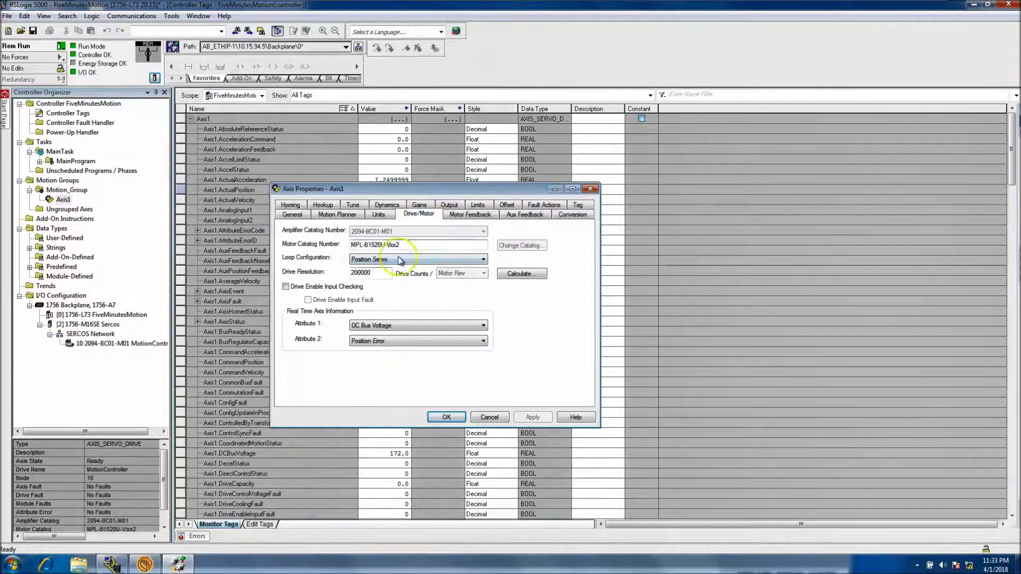
pyautogui.click(297, 287)
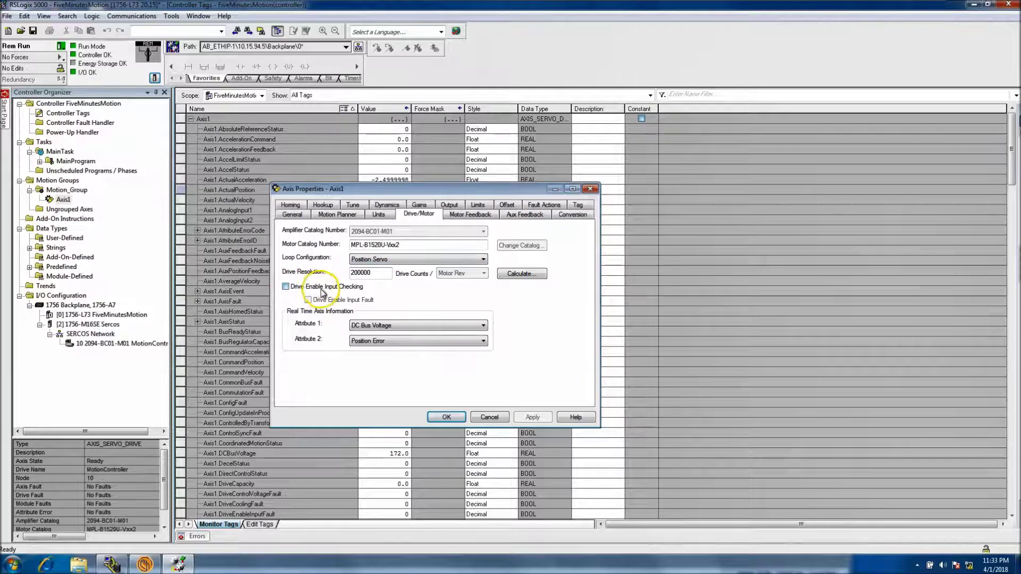
pyautogui.click(488, 418)
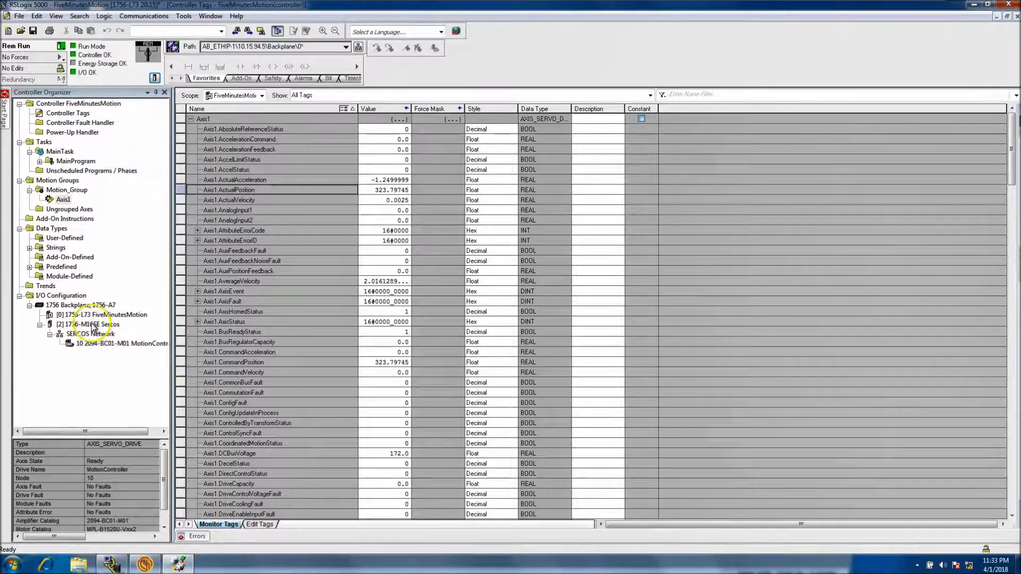
pyautogui.click(112, 563)
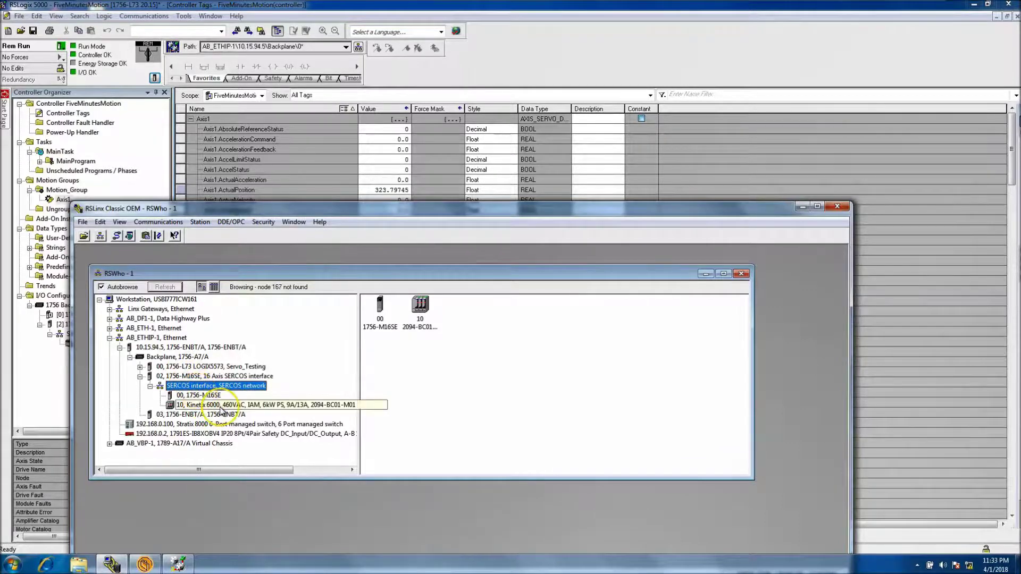
pyautogui.click(292, 394)
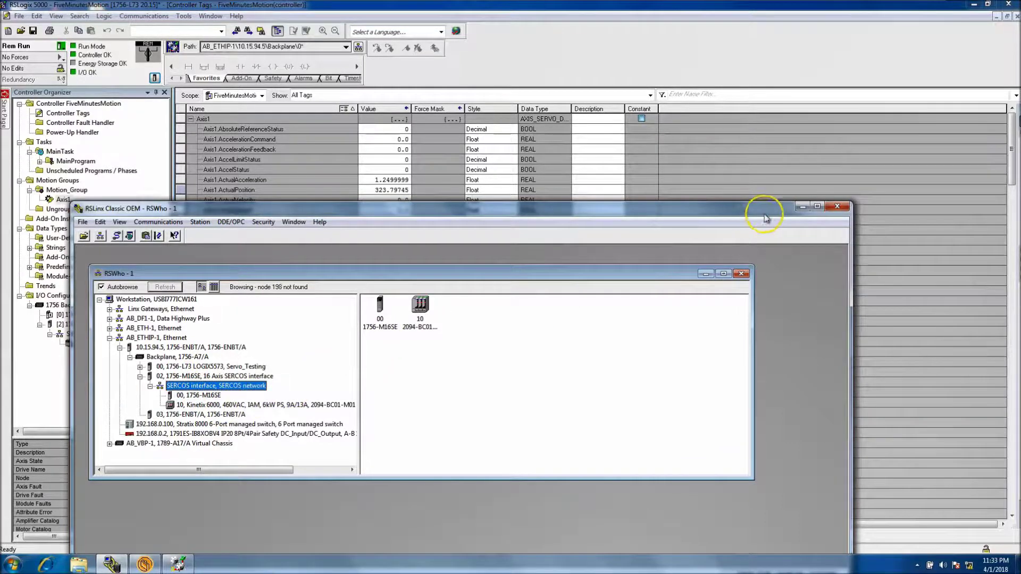
pyautogui.click(802, 207)
pyautogui.click(320, 280)
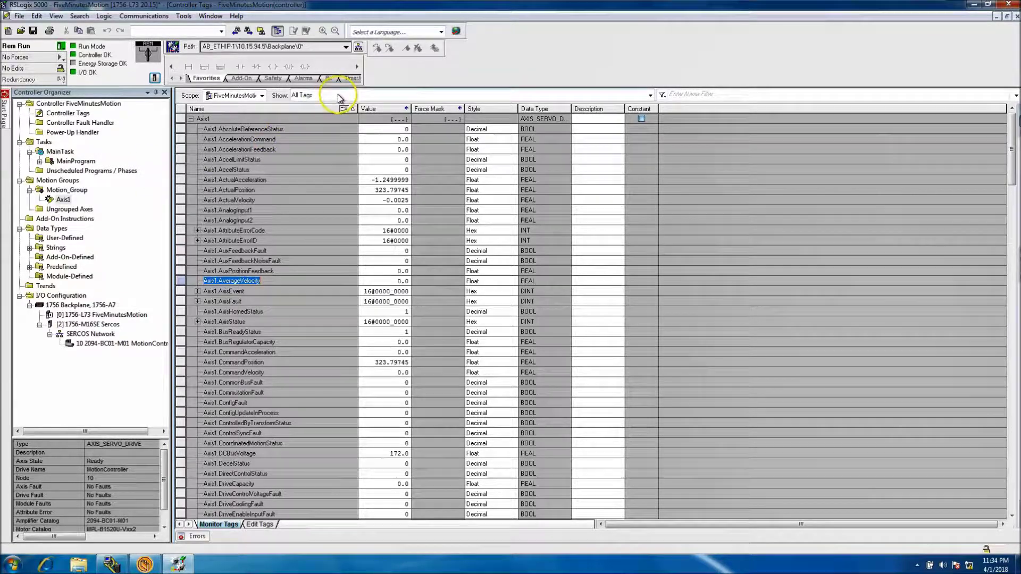
pyautogui.click(518, 66)
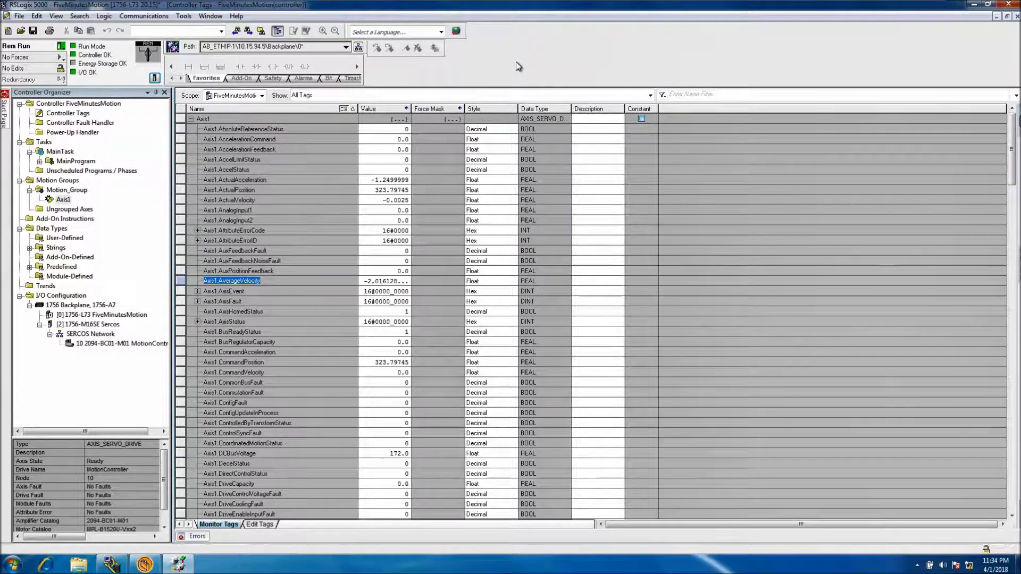